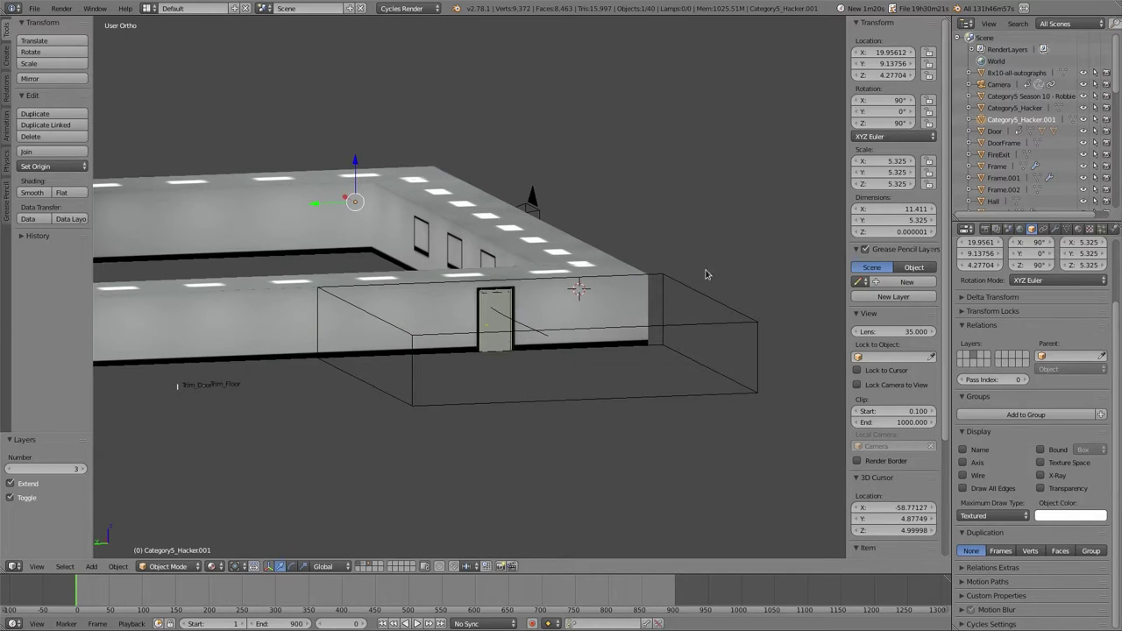
Step: Switch the 3D viewport to wireframe shading so the objects inside the hallway can be examined
{"action": "middle_click_drag", "start_coordinate": [656, 275], "coordinate": [574, 313]}
{"action": "middle_click_drag", "start_coordinate": [688, 280], "coordinate": [600, 308], "text": "shift"}
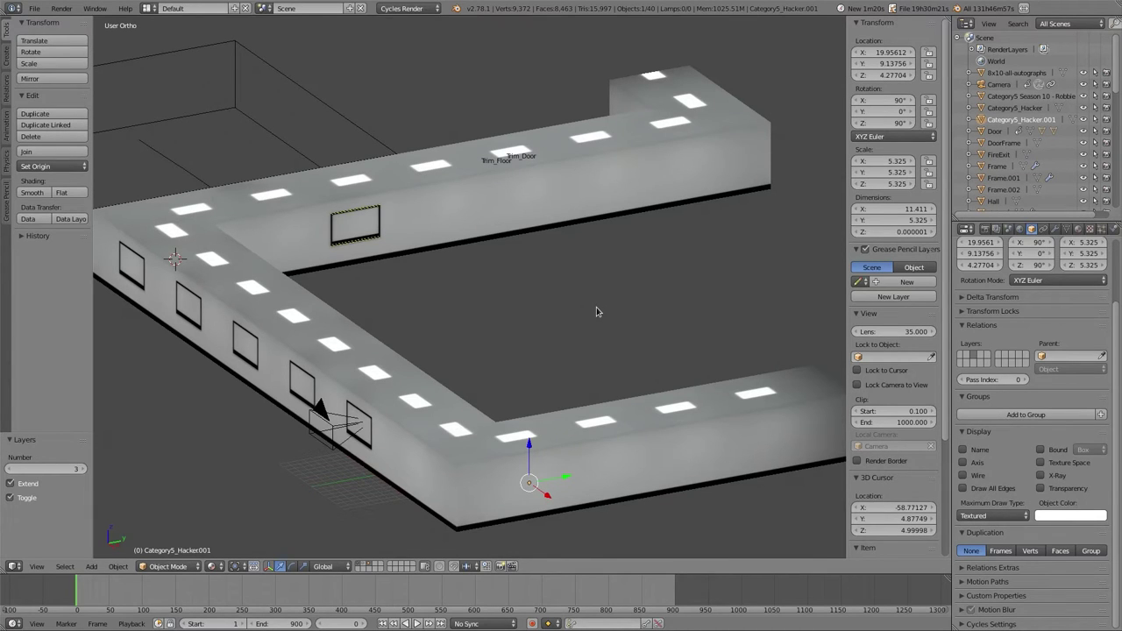
{"action": "key", "text": "z"}
{"action": "left_click", "coordinate": [660, 314]}
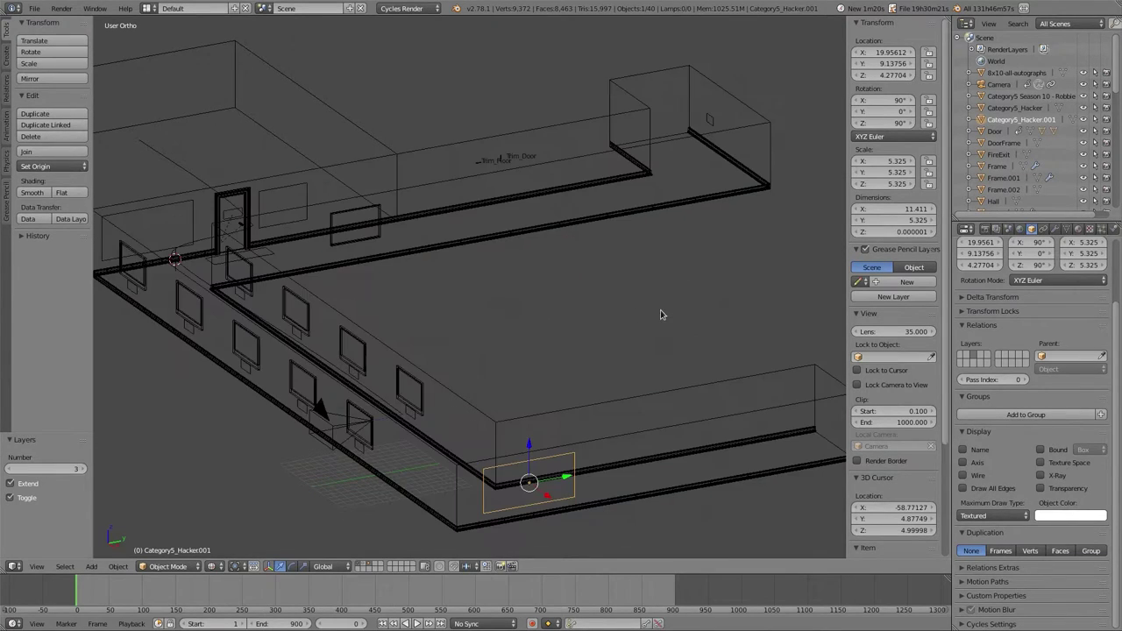
Step: Play the camera animation, stop it, and scrub the timeline back to frame 132
{"action": "key", "text": "alt+a"}
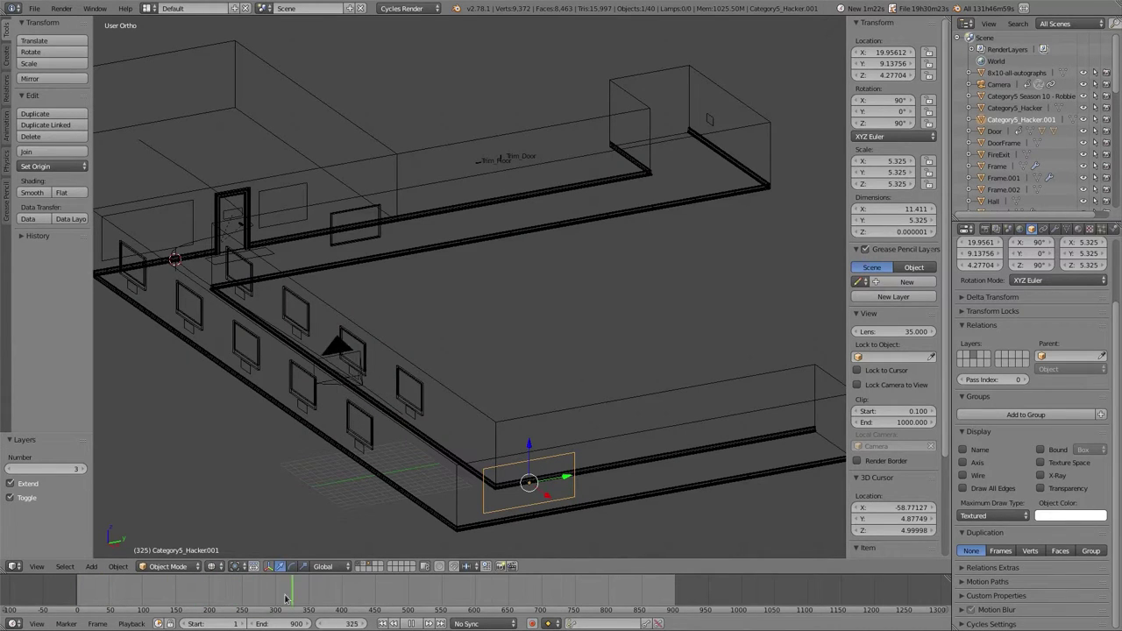
{"action": "key", "text": "alt+a"}
{"action": "left_click_drag", "start_coordinate": [266, 599], "coordinate": [164, 596]}
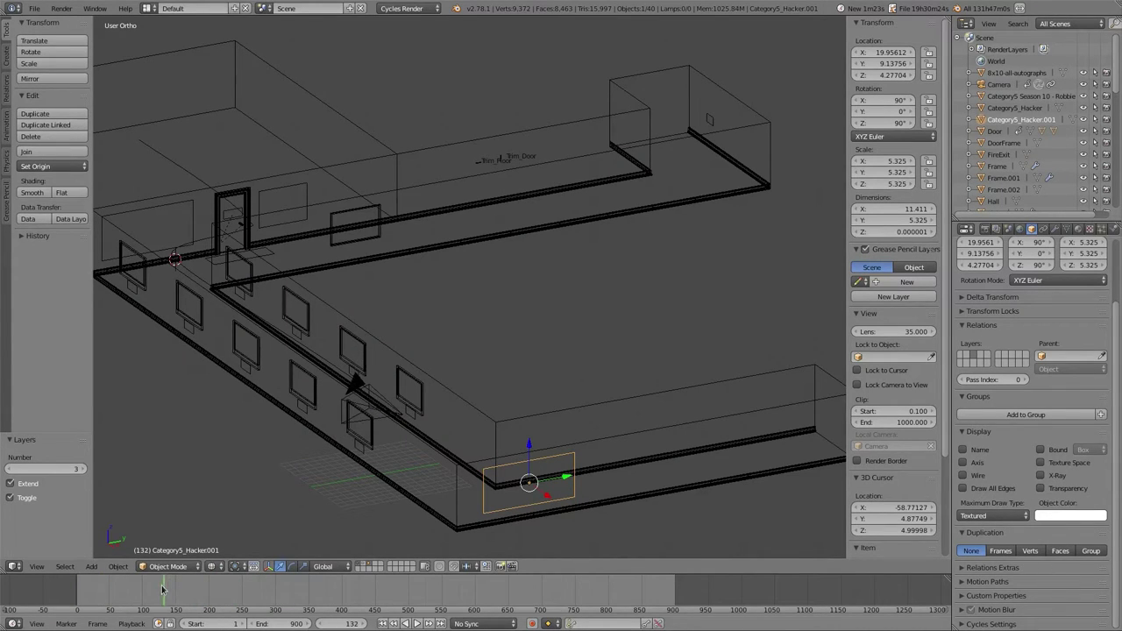
Step: Select the camera in the hallway and display its lens and panoramic settings
{"action": "right_click", "coordinate": [380, 419]}
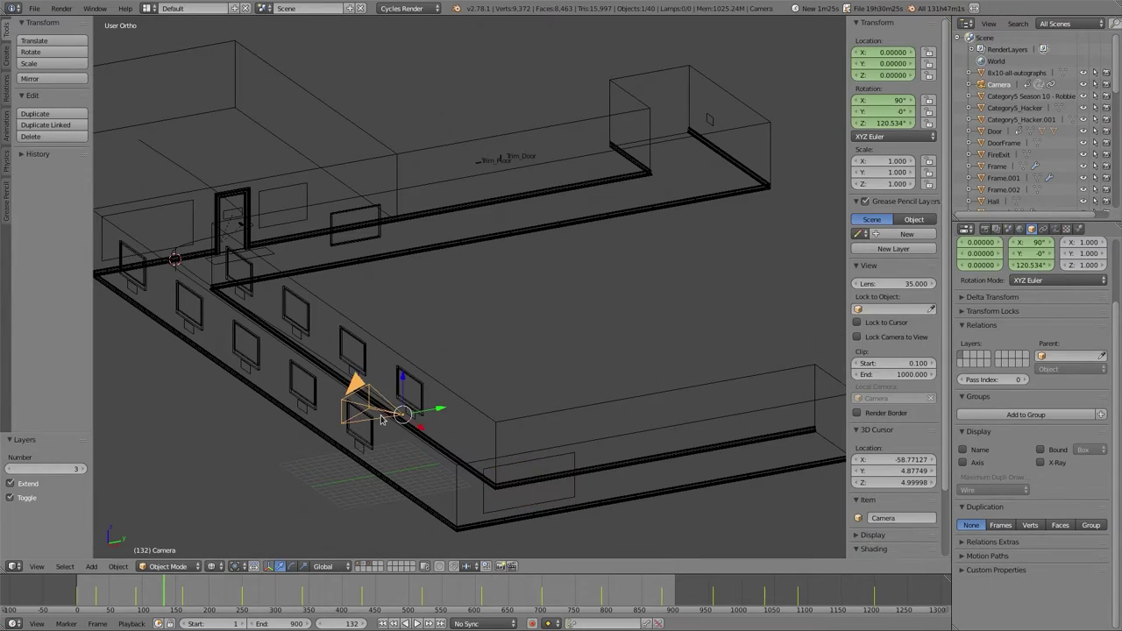
{"action": "left_click", "coordinate": [1056, 230]}
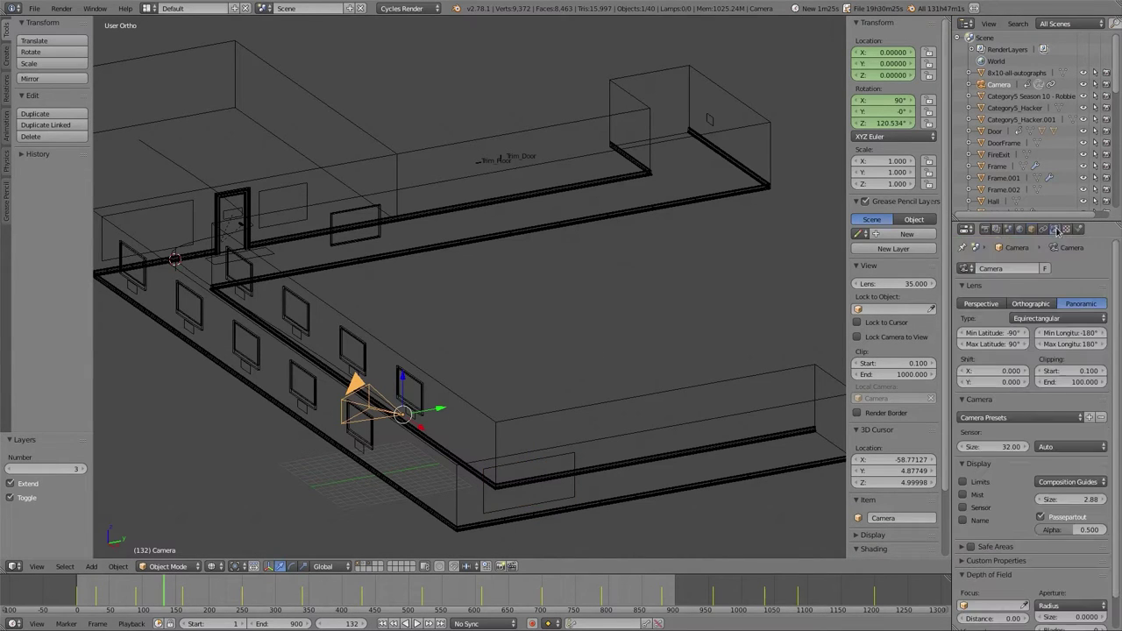
Step: Select in turn the hall, a wall screen frame and the large room adjoining the hallway to inspect them
{"action": "scroll", "coordinate": [692, 333], "scroll_direction": "down", "scroll_amount": 4}
{"action": "right_click", "coordinate": [564, 360]}
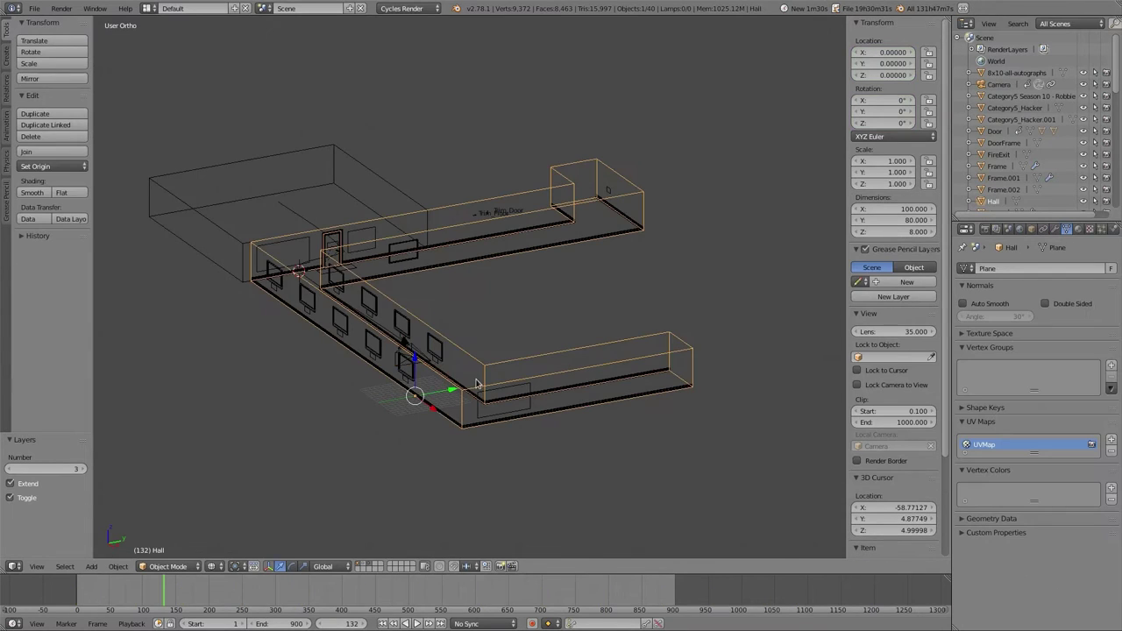
{"action": "scroll", "coordinate": [476, 383], "scroll_direction": "up", "scroll_amount": 5}
{"action": "right_click", "coordinate": [404, 421]}
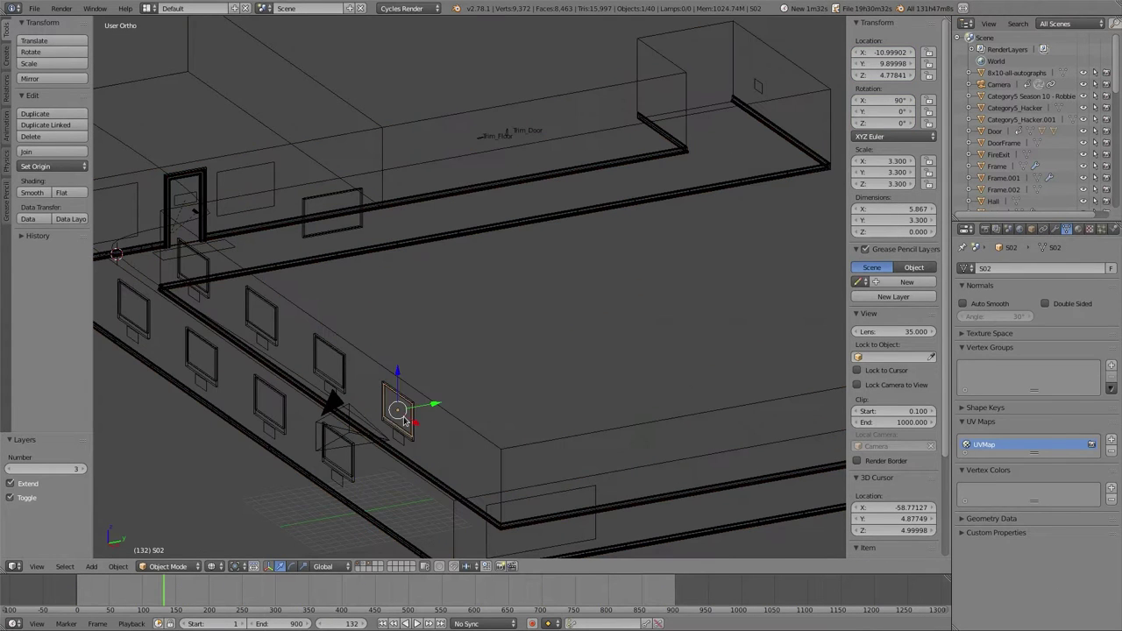
{"action": "right_click", "coordinate": [344, 377], "text": "shift"}
{"action": "right_click", "coordinate": [355, 198]}
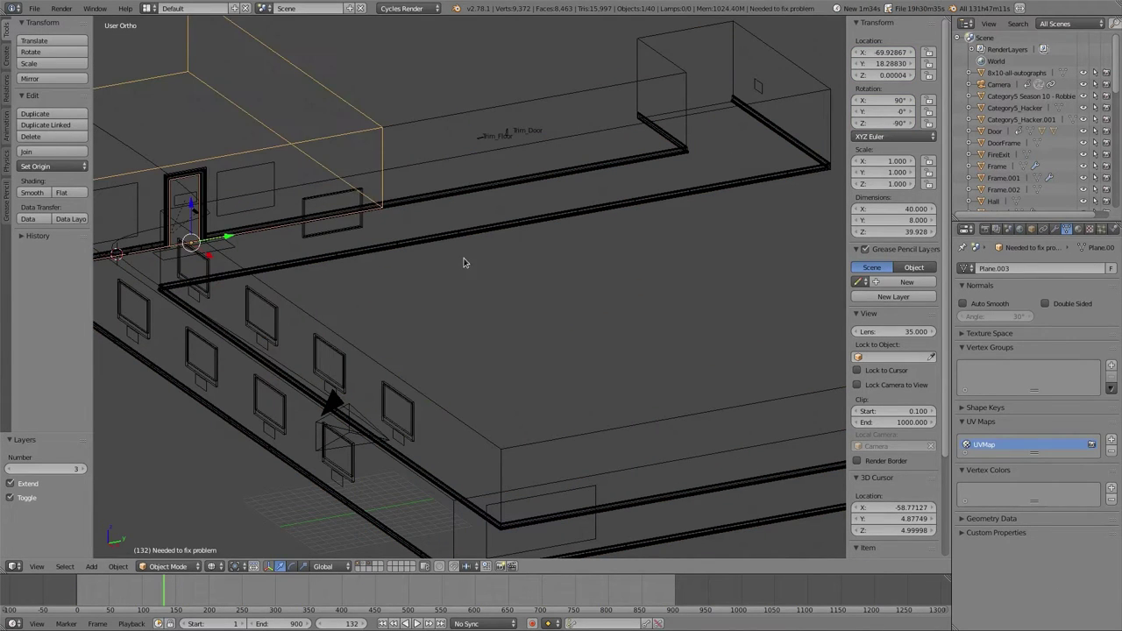
Step: Scrub the timeline to frame 428 and examine the large room adjoining the hallway
{"action": "scroll", "coordinate": [464, 276], "scroll_direction": "down", "scroll_amount": 4}
{"action": "middle_click_drag", "start_coordinate": [465, 276], "coordinate": [642, 335]}
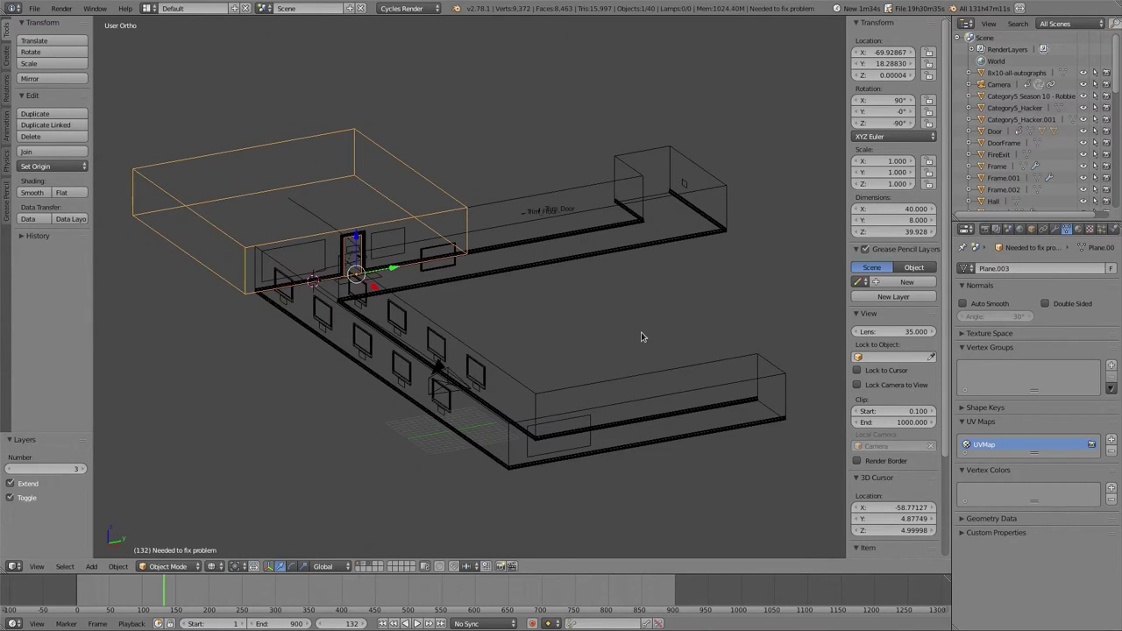
{"action": "mouse_move", "coordinate": [642, 343]}
{"action": "middle_mouse_down"}
{"action": "mouse_move", "coordinate": [605, 338]}
{"action": "mouse_move", "coordinate": [623, 328]}
{"action": "mouse_move", "coordinate": [641, 342]}
{"action": "mouse_move", "coordinate": [635, 362]}
{"action": "middle_mouse_up"}
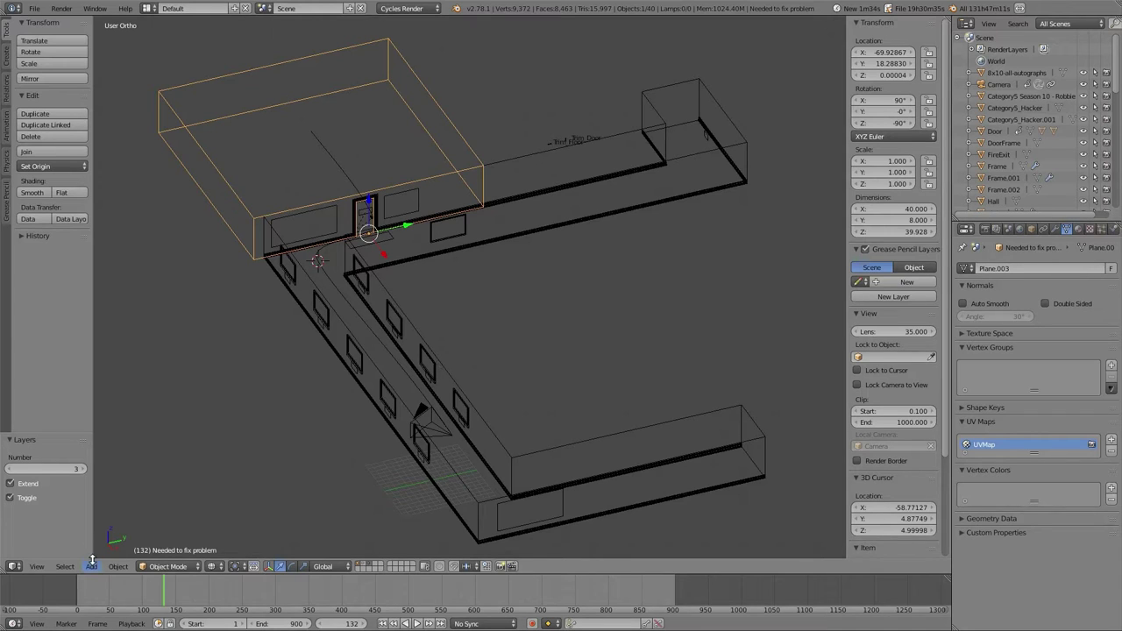
{"action": "left_click_drag", "start_coordinate": [91, 596], "coordinate": [363, 592]}
{"action": "right_click", "coordinate": [653, 430]}
{"action": "middle_click_drag", "start_coordinate": [654, 431], "coordinate": [547, 421]}
{"action": "middle_click_drag", "start_coordinate": [441, 282], "coordinate": [495, 355]}
{"action": "right_click", "coordinate": [594, 115]}
{"action": "middle_click_drag", "start_coordinate": [583, 155], "coordinate": [561, 348], "text": "shift"}
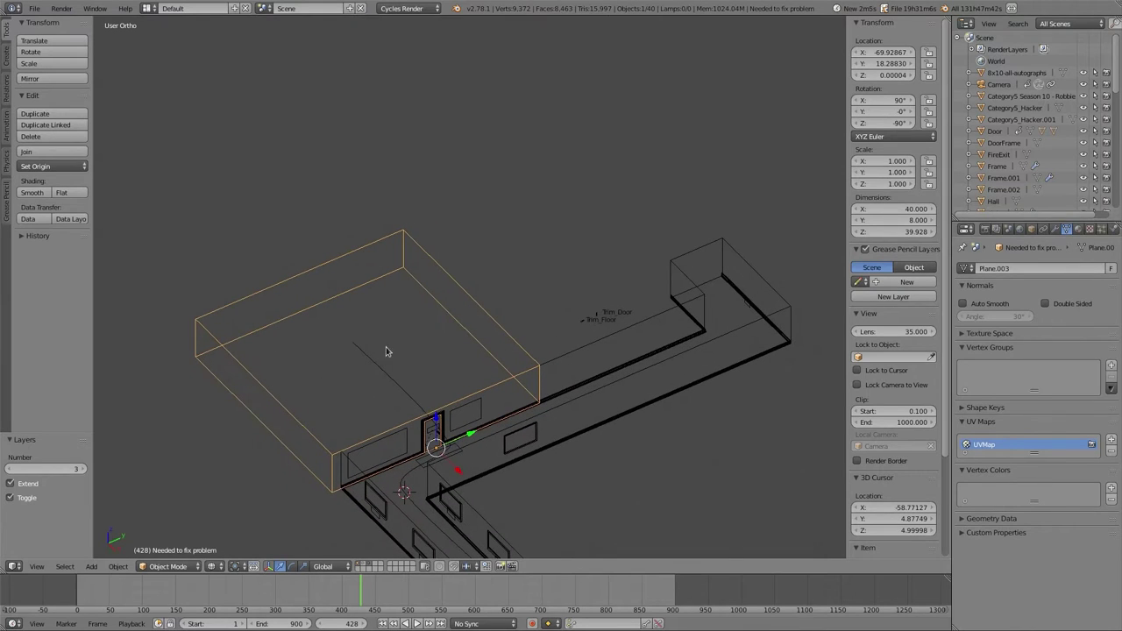
Step: Switch the 3D viewport to Material shading to display the hallway's textures
{"action": "middle_click_drag", "start_coordinate": [416, 410], "coordinate": [478, 357]}
{"action": "scroll", "coordinate": [477, 357], "scroll_direction": "up", "scroll_amount": 2}
{"action": "scroll", "coordinate": [509, 411], "scroll_direction": "up", "scroll_amount": 3}
{"action": "key", "text": "z"}
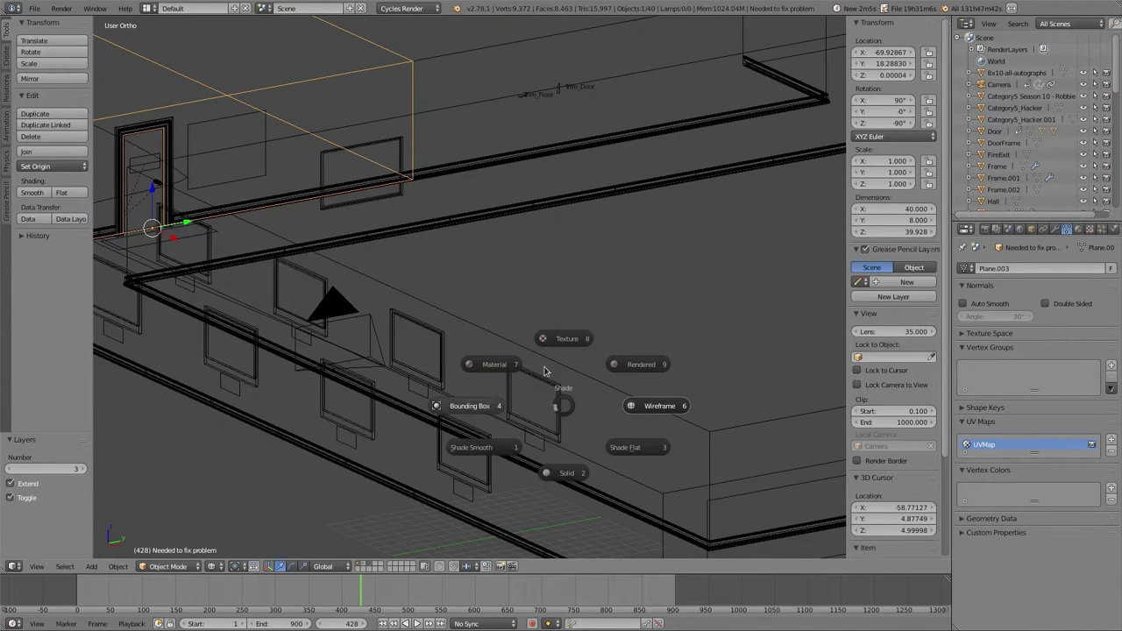
{"action": "left_click", "coordinate": [464, 367]}
Step: Examine the textured walls, frames and ceiling lights from several sides and select the Hall object
{"action": "middle_click_drag", "start_coordinate": [491, 385], "coordinate": [201, 396]}
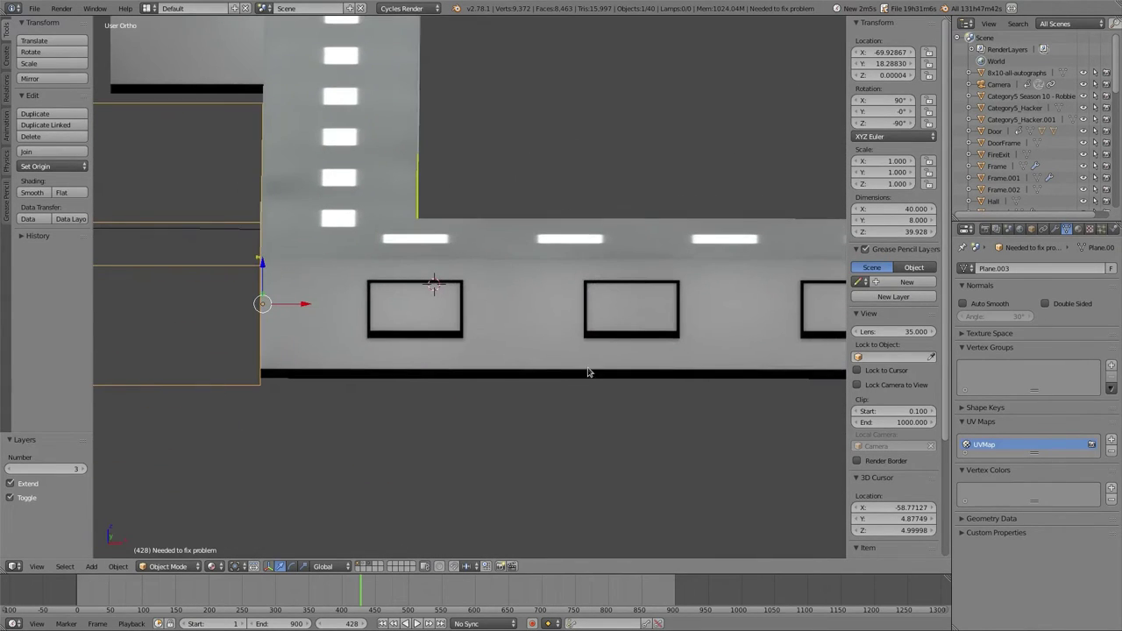
{"action": "middle_click_drag", "start_coordinate": [743, 323], "coordinate": [458, 338], "text": "shift"}
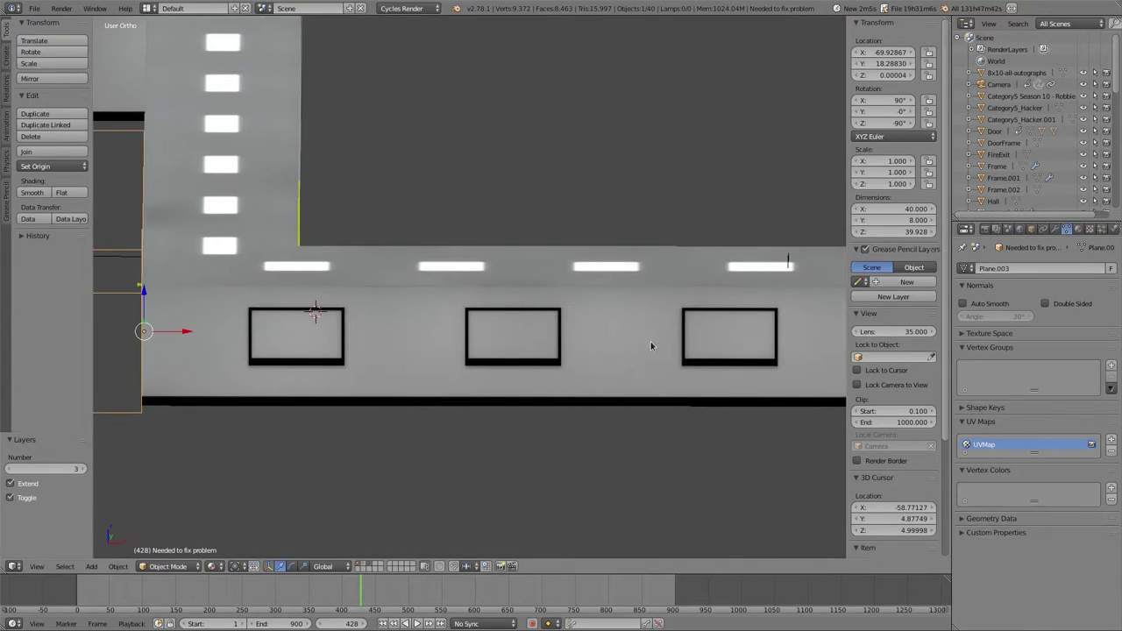
{"action": "middle_click_drag", "start_coordinate": [767, 344], "coordinate": [504, 340]}
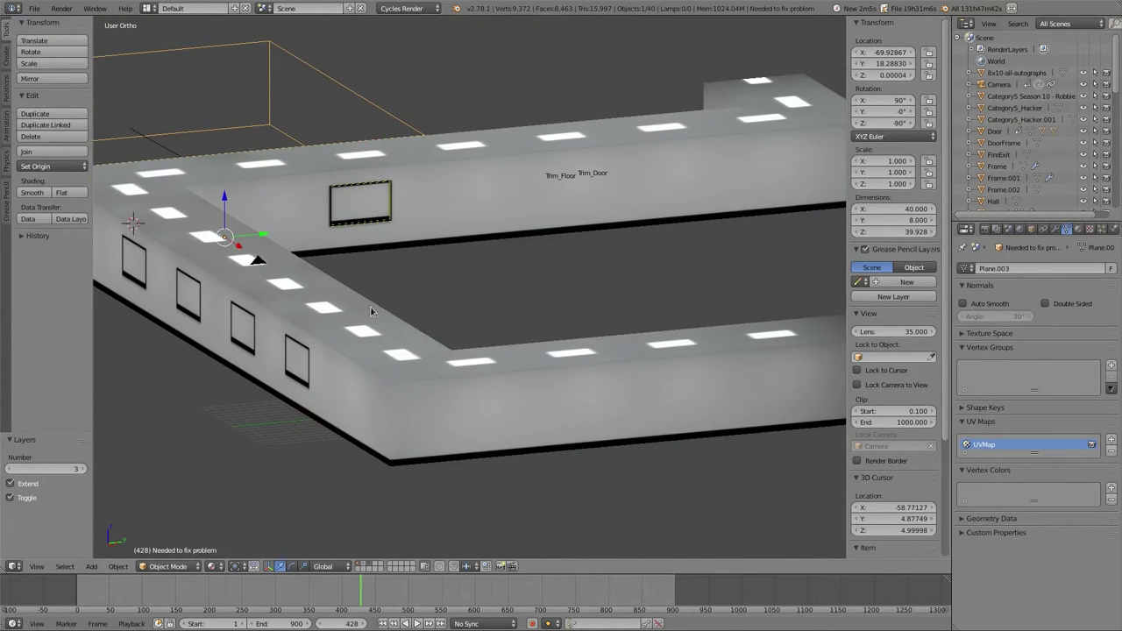
{"action": "middle_click_drag", "start_coordinate": [374, 252], "coordinate": [539, 346], "text": "shift"}
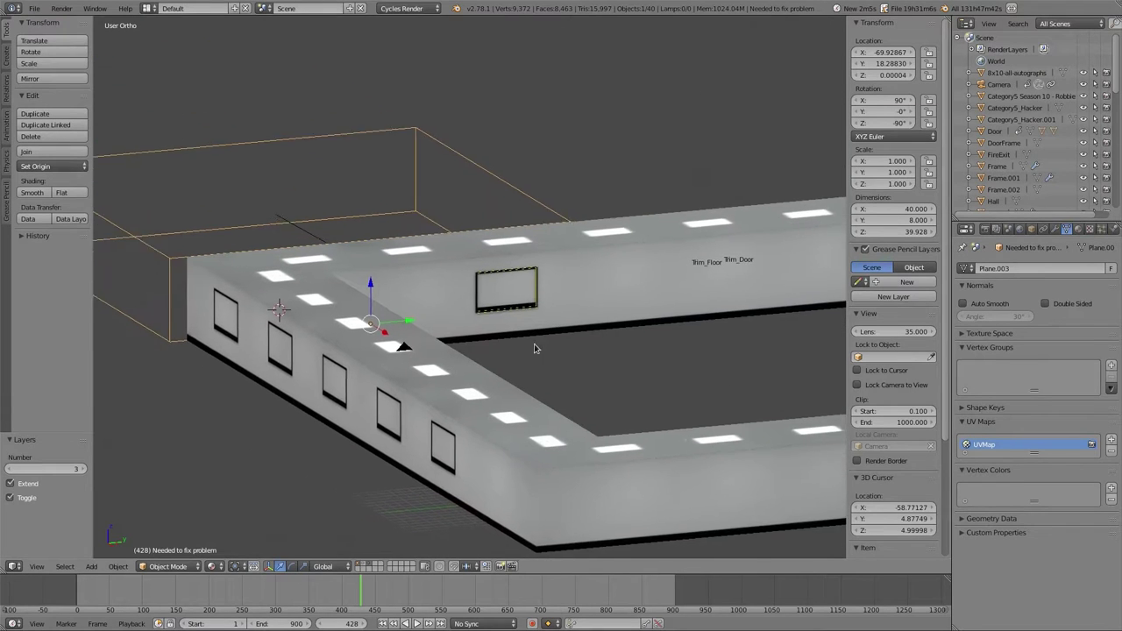
{"action": "right_click", "coordinate": [537, 295]}
{"action": "middle_click_drag", "start_coordinate": [490, 287], "coordinate": [281, 377]}
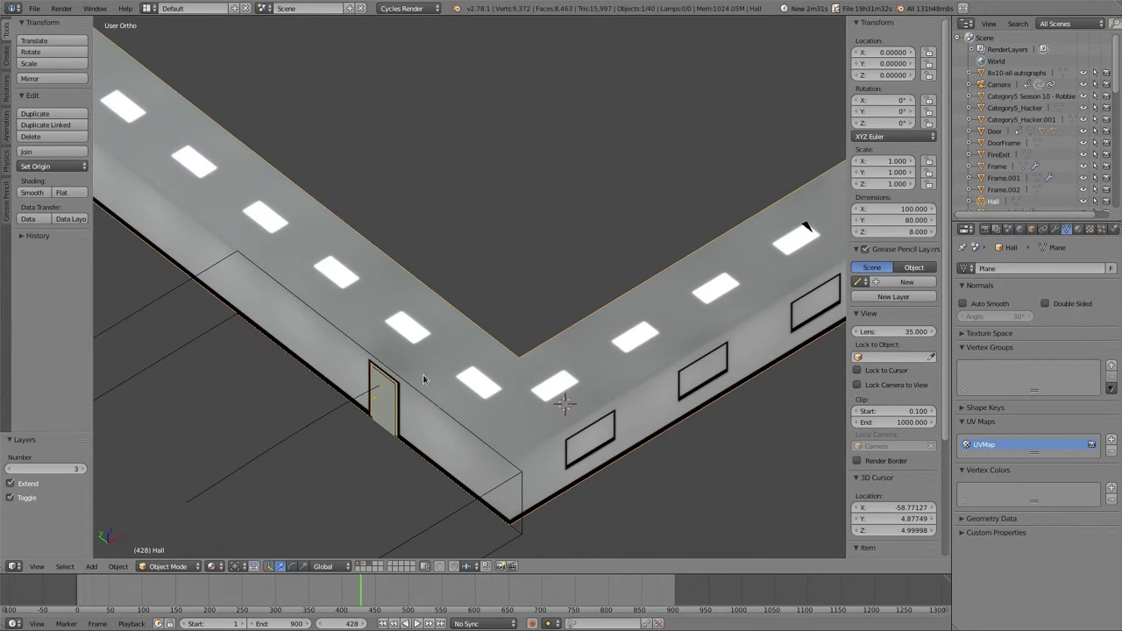
{"action": "middle_click_drag", "start_coordinate": [744, 331], "coordinate": [482, 287]}
{"action": "middle_click_drag", "start_coordinate": [391, 344], "coordinate": [525, 413]}
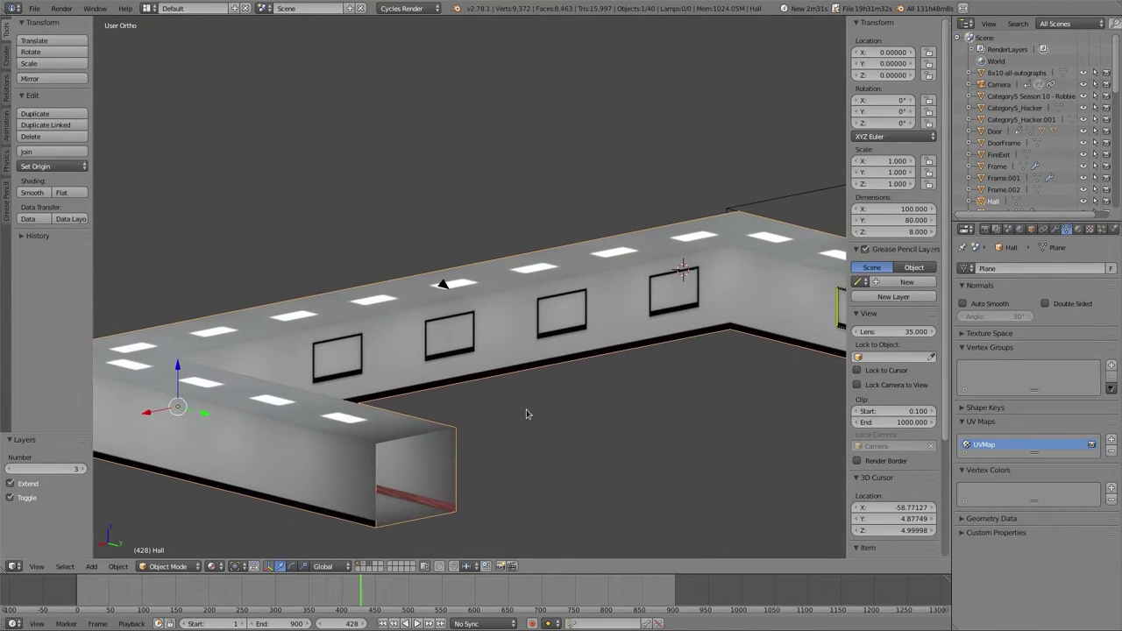
Step: Change the screen layout to UV Editing and enter Edit Mode on the Hall mesh
{"action": "left_click", "coordinate": [147, 8]}
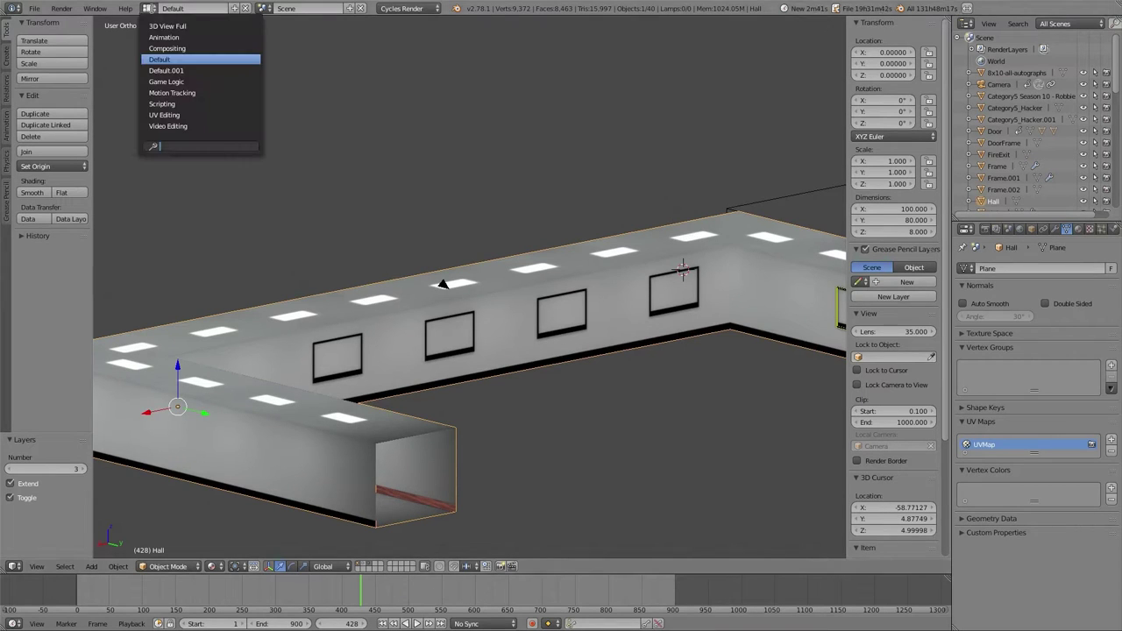
{"action": "left_click", "coordinate": [175, 114]}
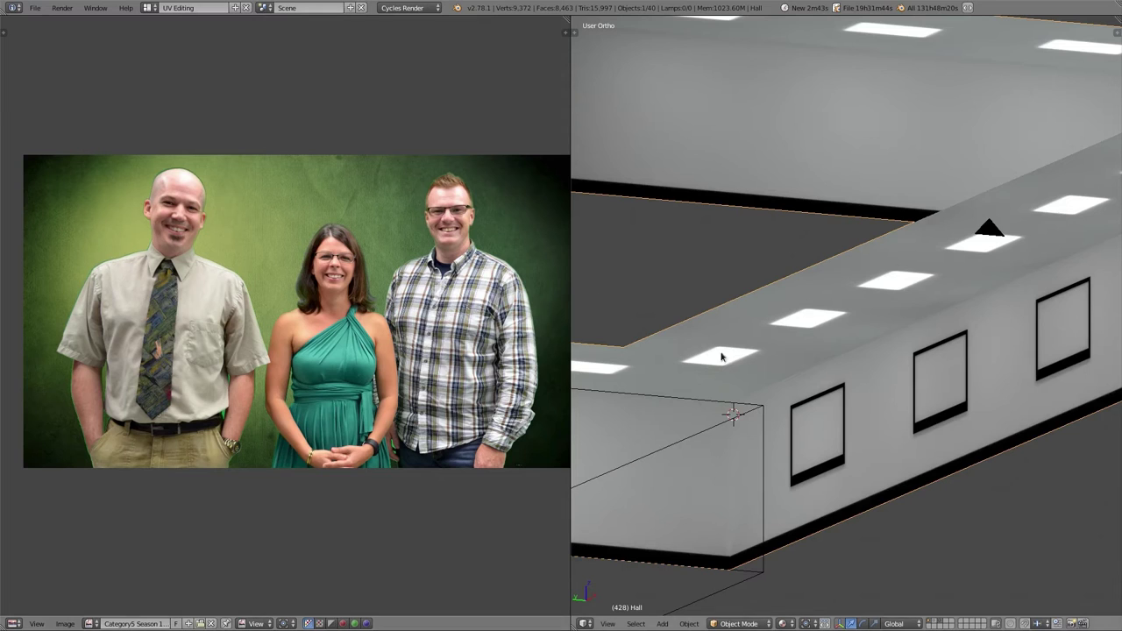
{"action": "key", "text": "Tab"}
{"action": "left_click", "coordinate": [840, 364]}
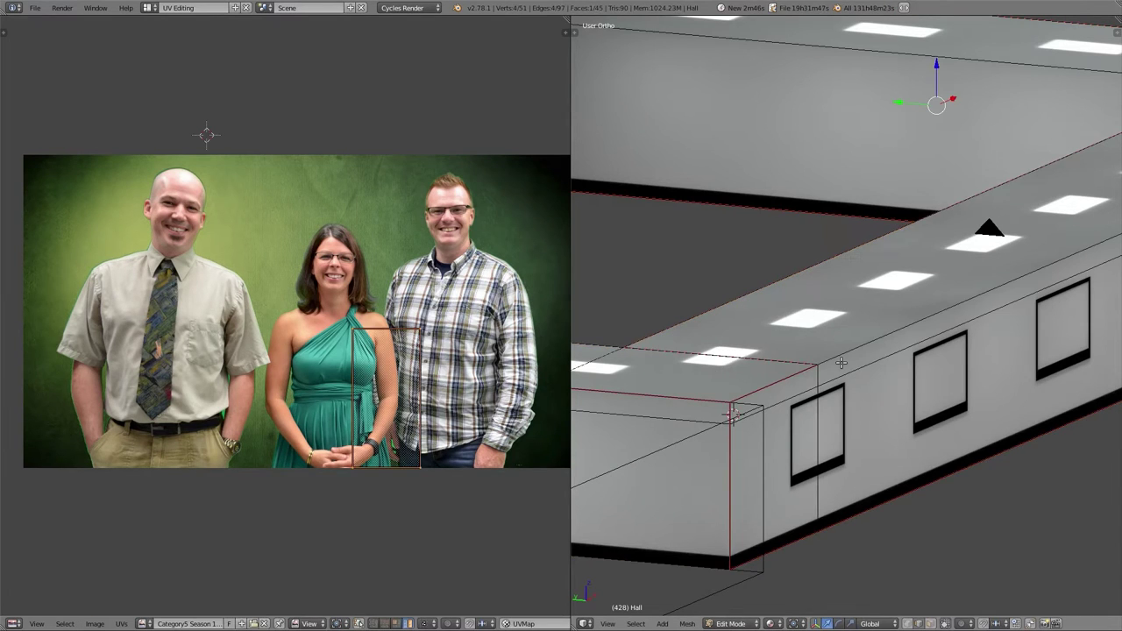
Step: Display the Ceiling-5120 image in the UV editor and examine its full layout
{"action": "left_click", "coordinate": [143, 623]}
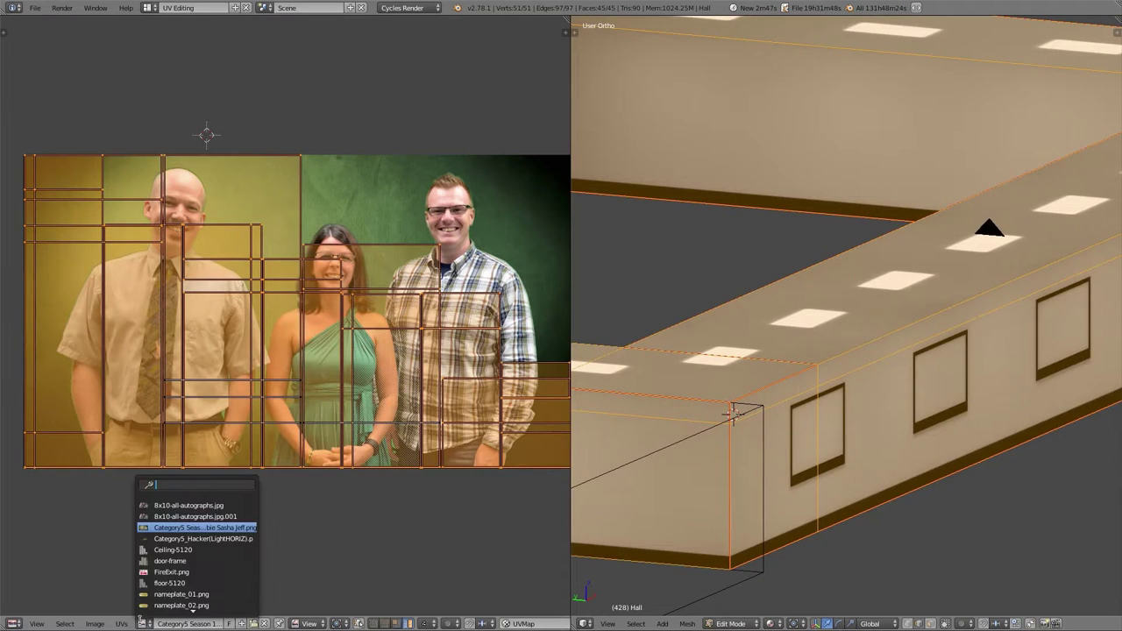
{"action": "left_click", "coordinate": [207, 550]}
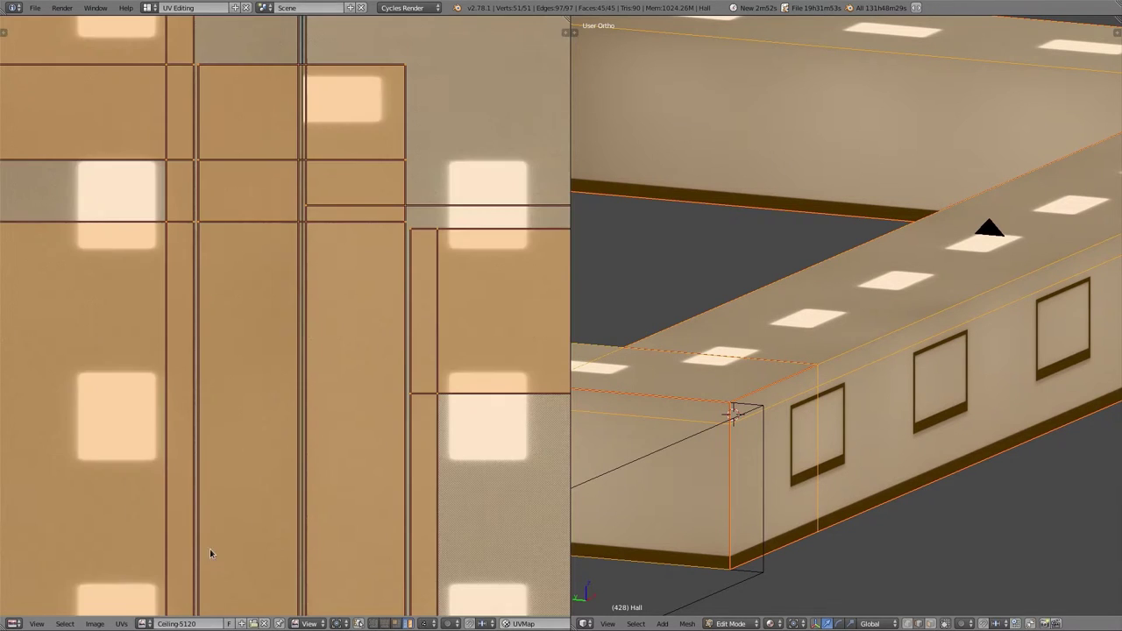
{"action": "scroll", "coordinate": [368, 321], "scroll_direction": "down", "scroll_amount": 6}
{"action": "scroll", "coordinate": [336, 432], "scroll_direction": "up", "scroll_amount": 4}
{"action": "scroll", "coordinate": [309, 475], "scroll_direction": "down", "scroll_amount": 1}
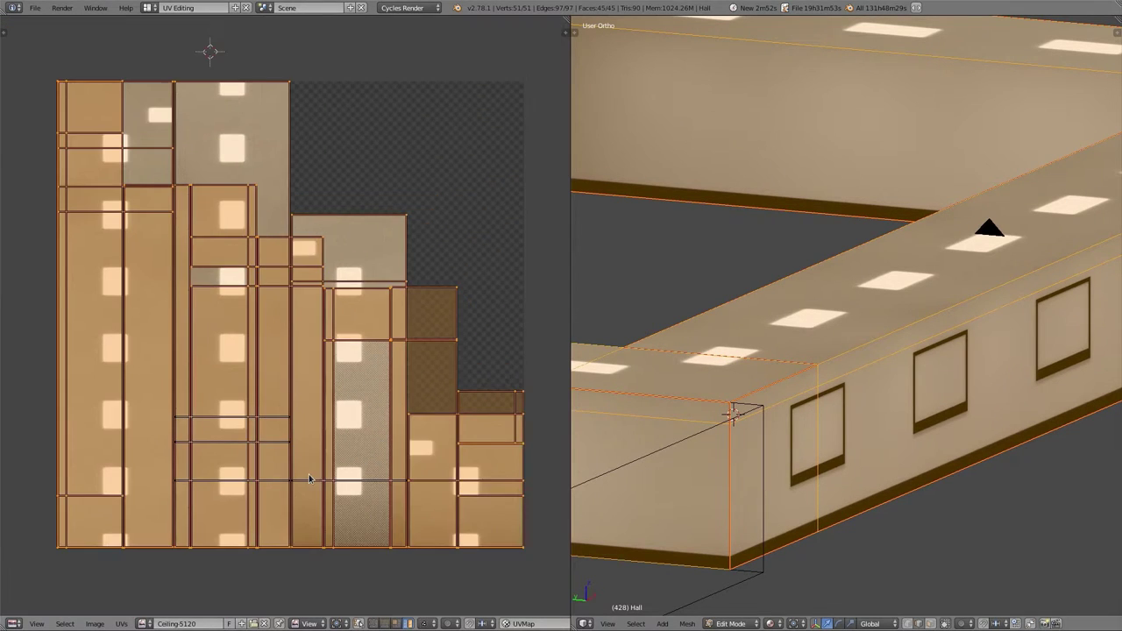
Step: Deselect all faces of the Hall mesh and compare the ceiling texture with the hallway seen from above
{"action": "key", "text": "a"}
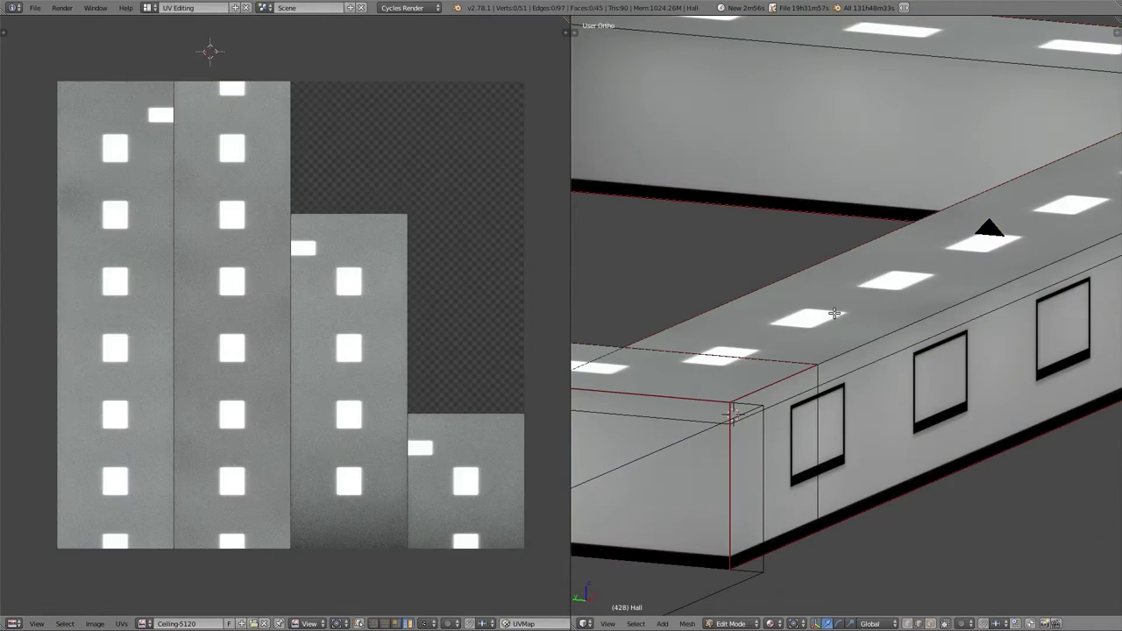
{"action": "key", "text": "a"}
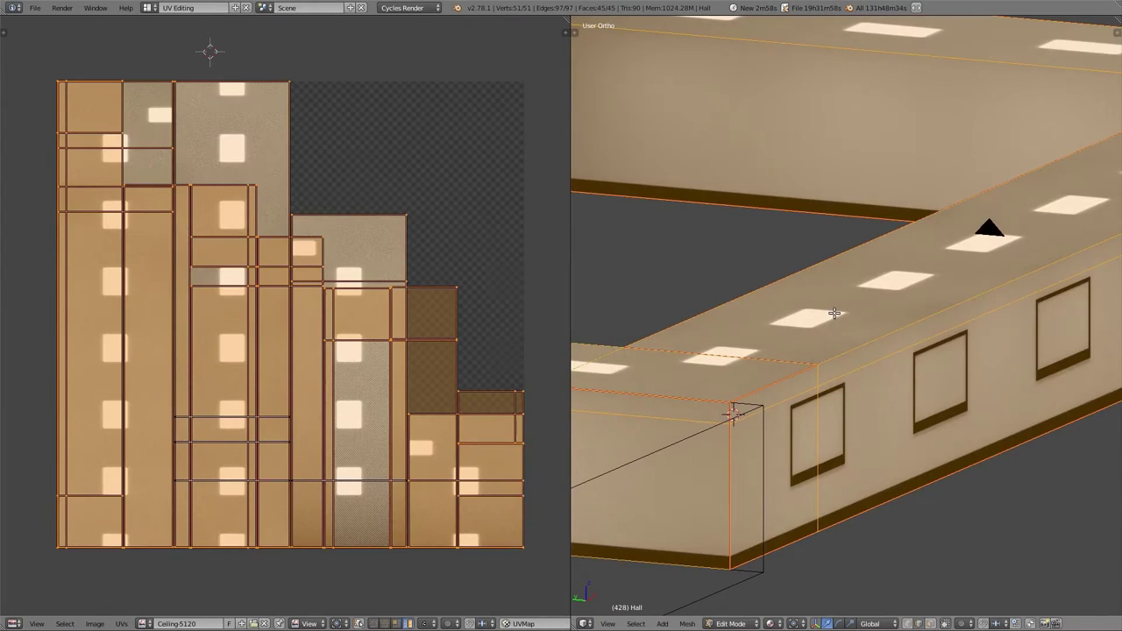
{"action": "scroll", "coordinate": [804, 306], "scroll_direction": "down", "scroll_amount": 2}
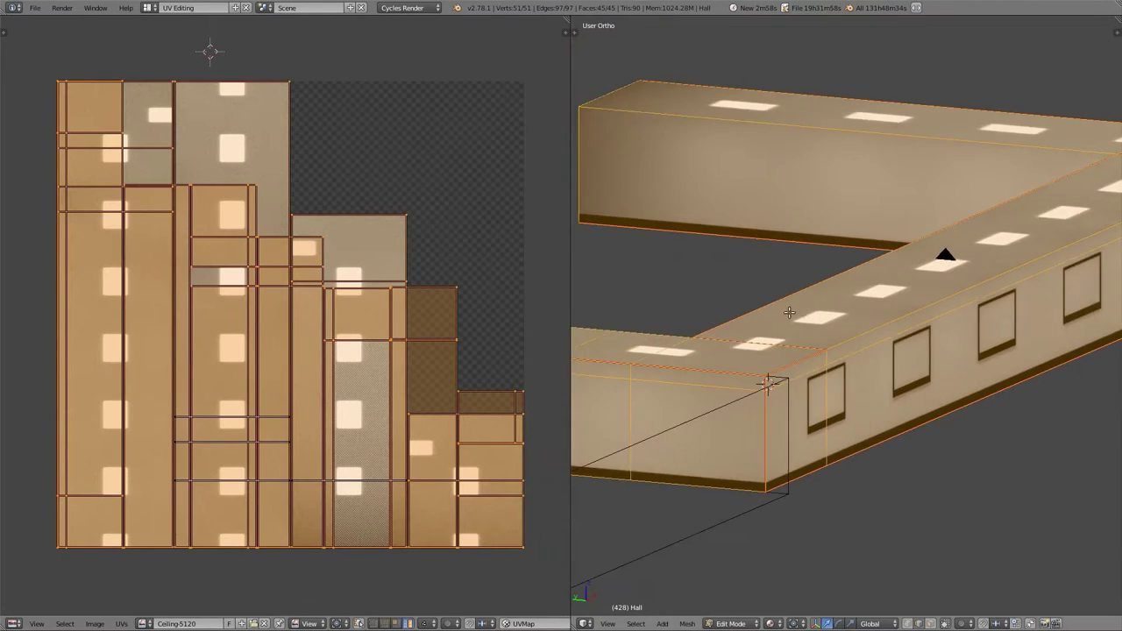
{"action": "key", "text": "a"}
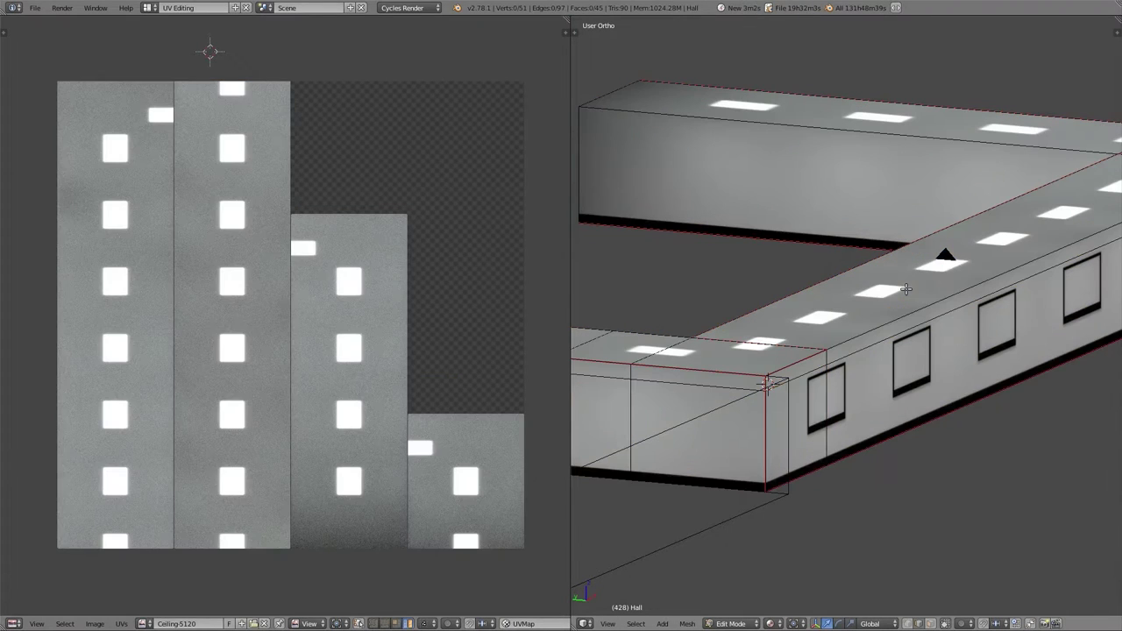
{"action": "middle_click_drag", "start_coordinate": [945, 266], "coordinate": [894, 363]}
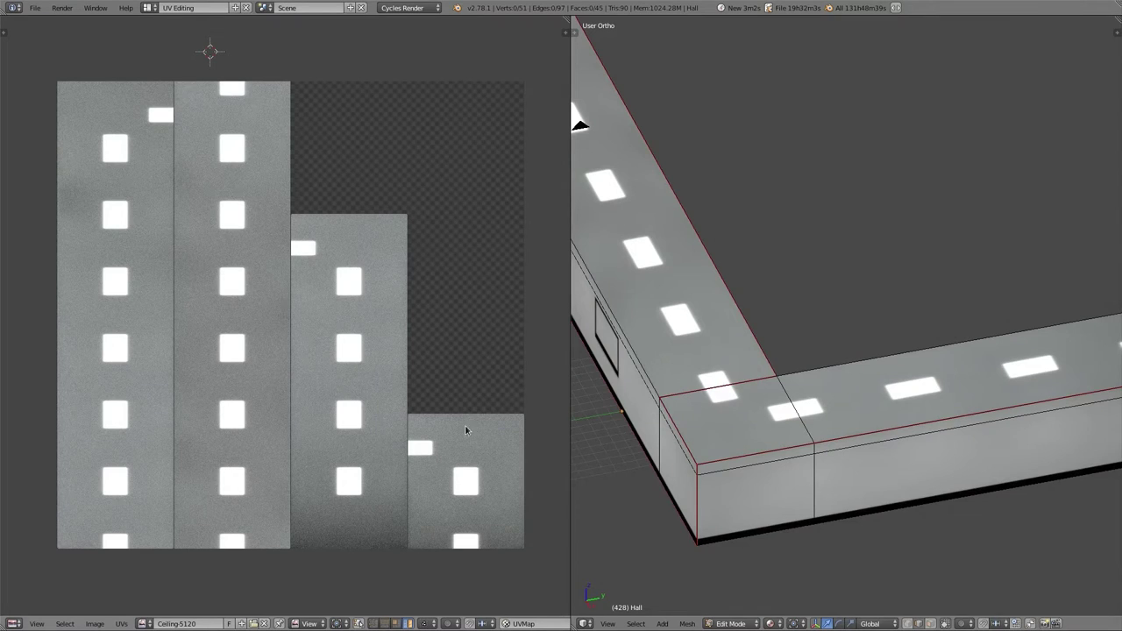
{"action": "middle_click_drag", "start_coordinate": [584, 412], "coordinate": [898, 221]}
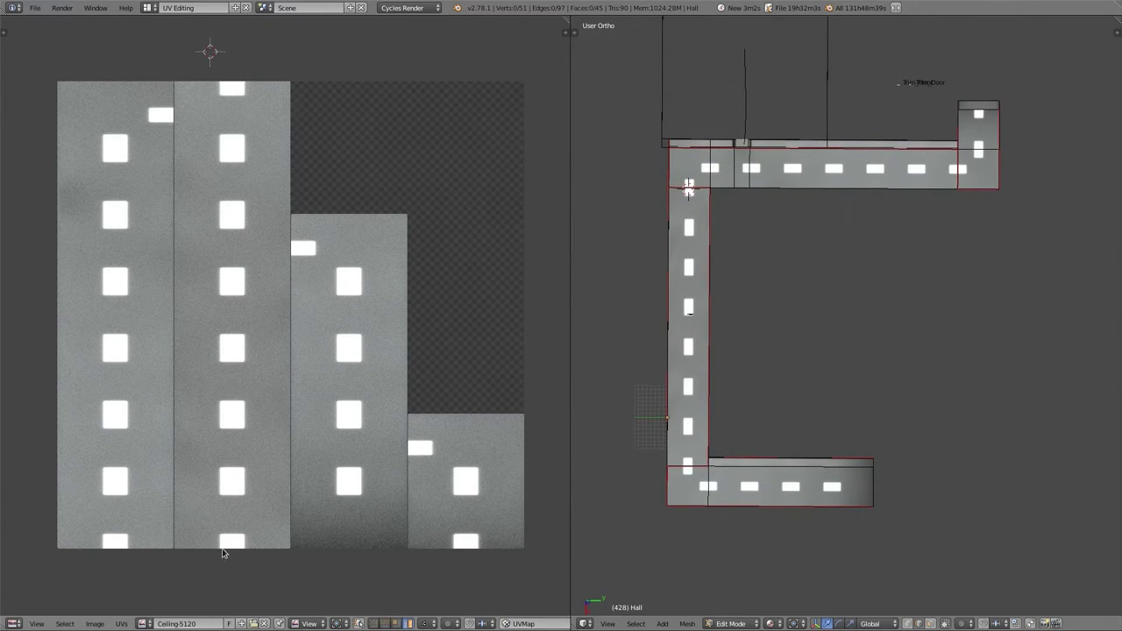
Step: Display the floor-5120 image in the UV editor and examine its carpet texture at close range
{"action": "left_click", "coordinate": [143, 624]}
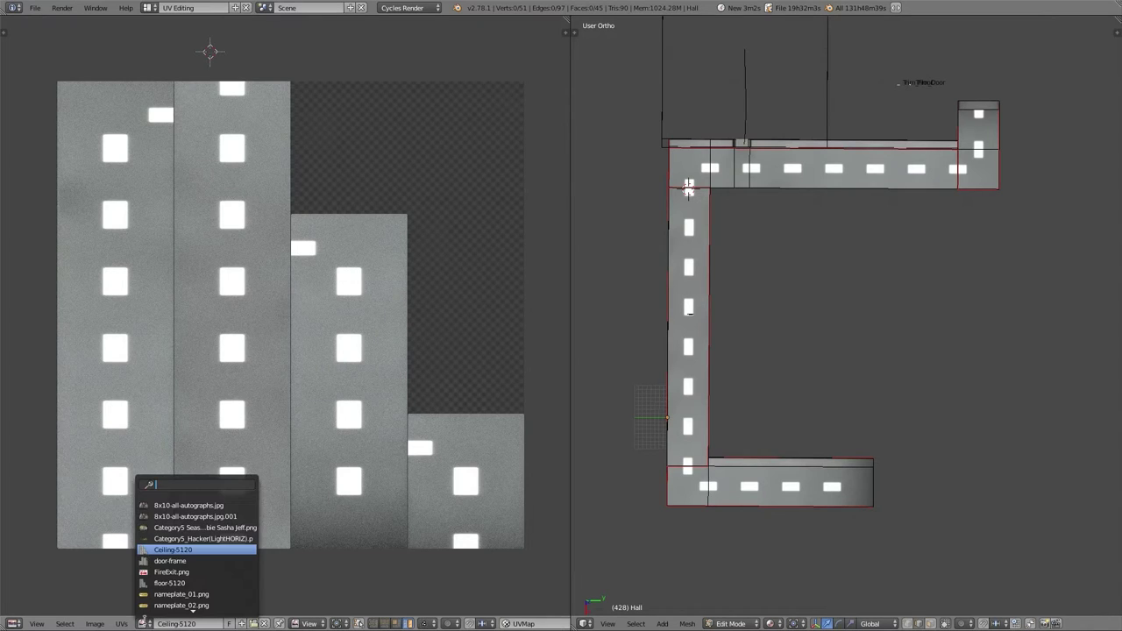
{"action": "left_click", "coordinate": [208, 584]}
{"action": "scroll", "coordinate": [458, 301], "scroll_direction": "up", "scroll_amount": 8}
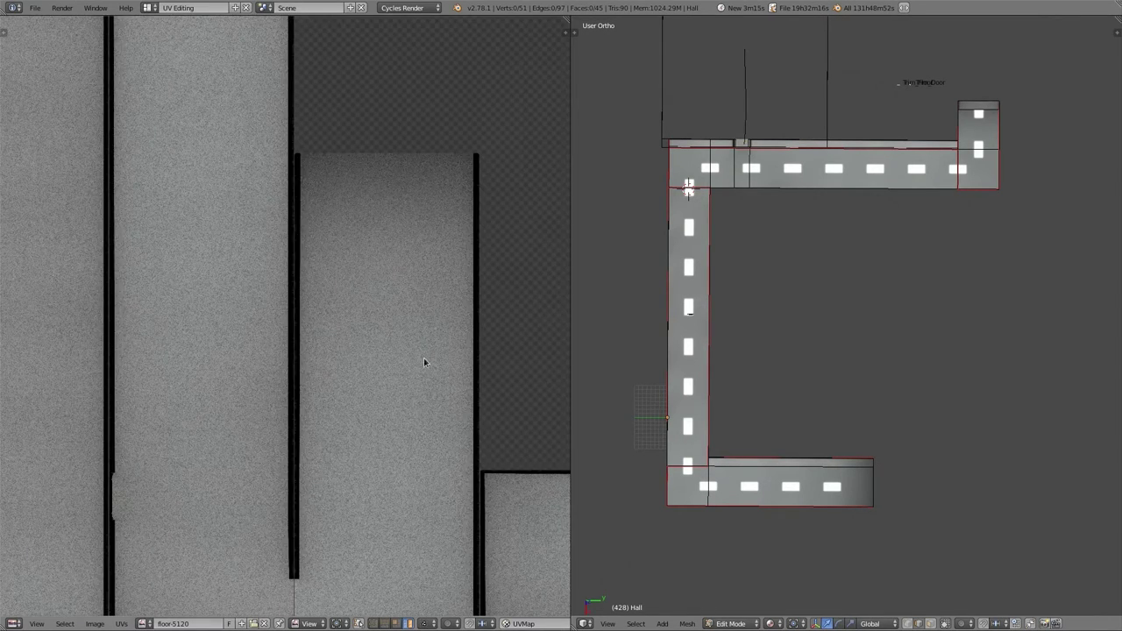
{"action": "middle_click_drag", "start_coordinate": [254, 334], "coordinate": [175, 337]}
{"action": "scroll", "coordinate": [448, 363], "scroll_direction": "up", "scroll_amount": 3}
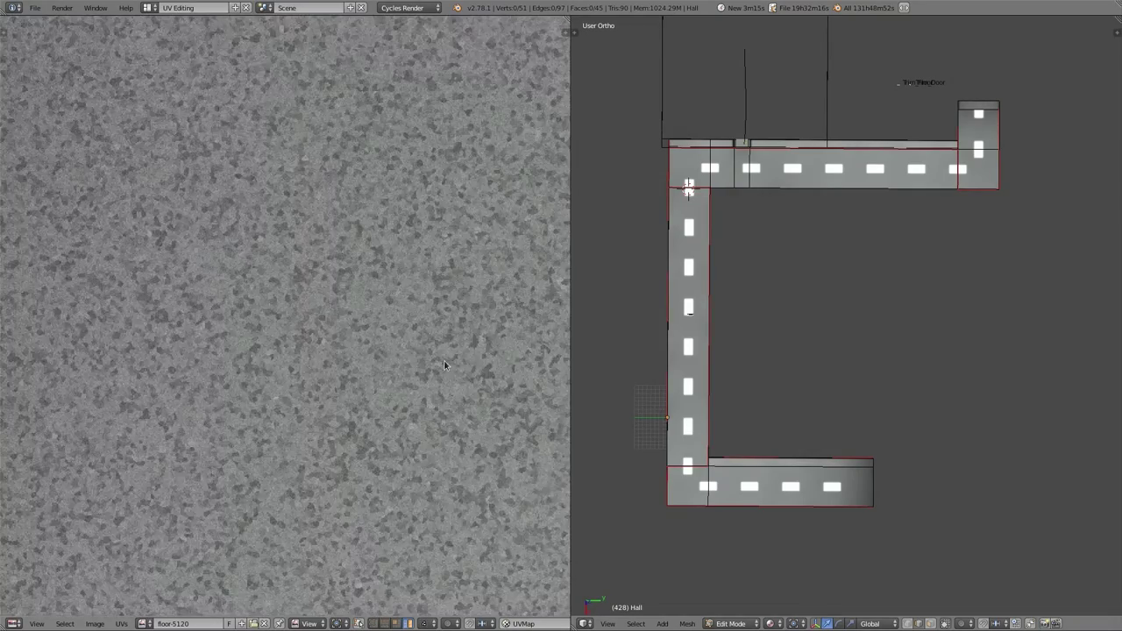
{"action": "scroll", "coordinate": [403, 364], "scroll_direction": "up", "scroll_amount": 3}
{"action": "scroll", "coordinate": [403, 364], "scroll_direction": "down", "scroll_amount": 4}
{"action": "scroll", "coordinate": [403, 364], "scroll_direction": "down", "scroll_amount": 7}
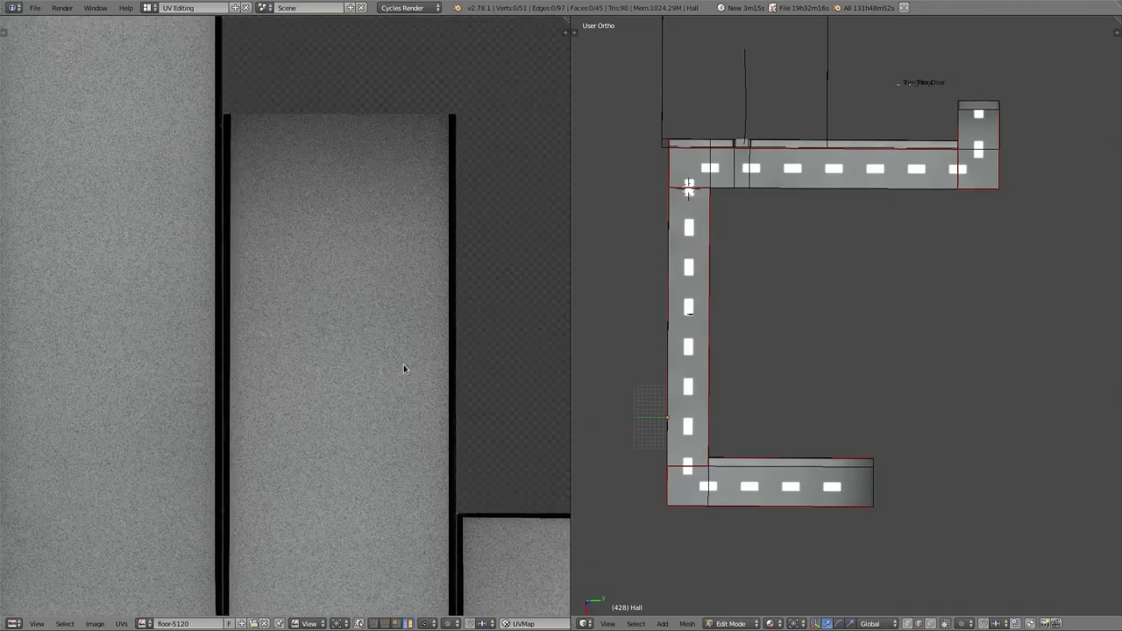
Step: Display the wall-10240 image in the UV editor and examine the wall texture around a picture-frame cutout at close range
{"action": "left_click", "coordinate": [144, 623]}
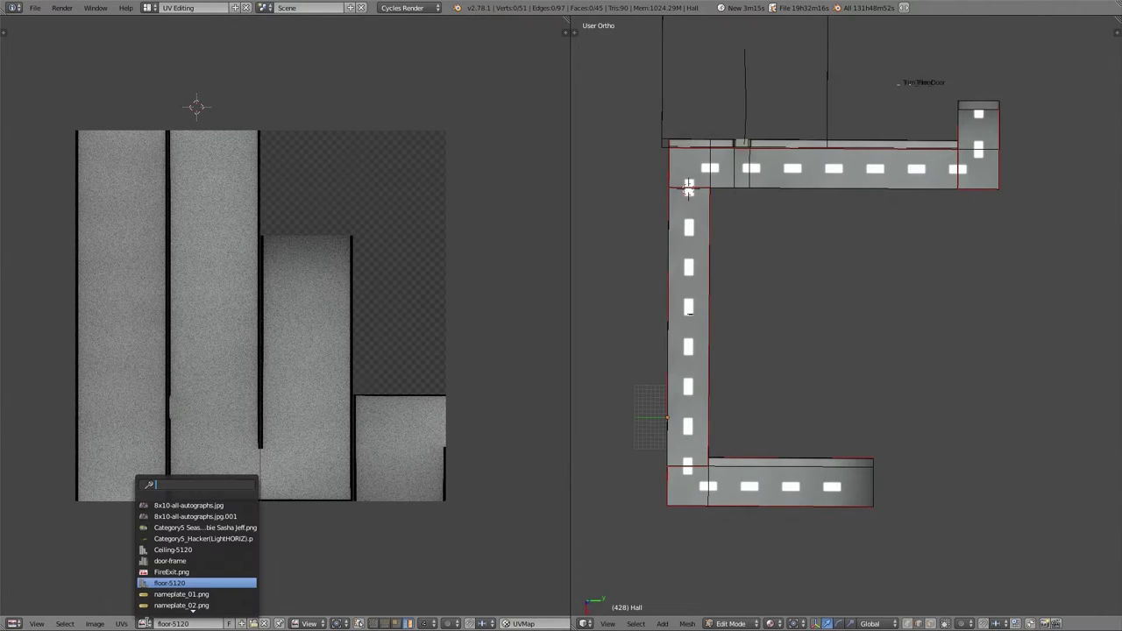
{"action": "scroll", "coordinate": [225, 572], "scroll_direction": "down", "scroll_amount": 8}
{"action": "scroll", "coordinate": [324, 575], "scroll_direction": "down", "scroll_amount": 13}
{"action": "scroll", "coordinate": [326, 574], "scroll_direction": "up", "scroll_amount": 8}
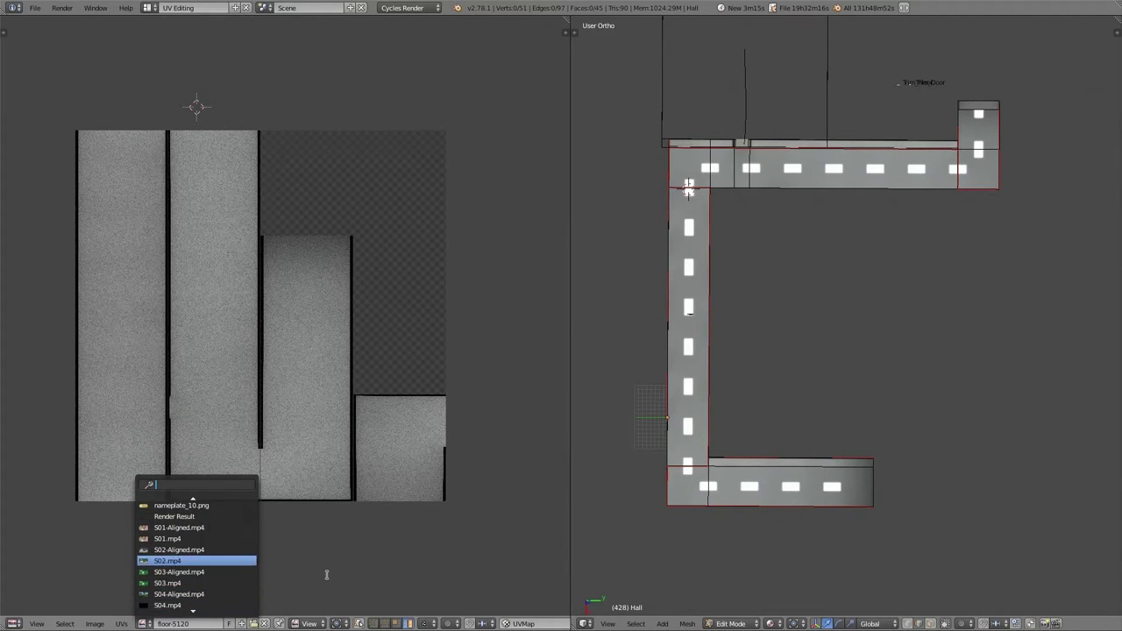
{"action": "scroll", "coordinate": [326, 575], "scroll_direction": "down", "scroll_amount": 16}
{"action": "scroll", "coordinate": [326, 575], "scroll_direction": "down", "scroll_amount": 5}
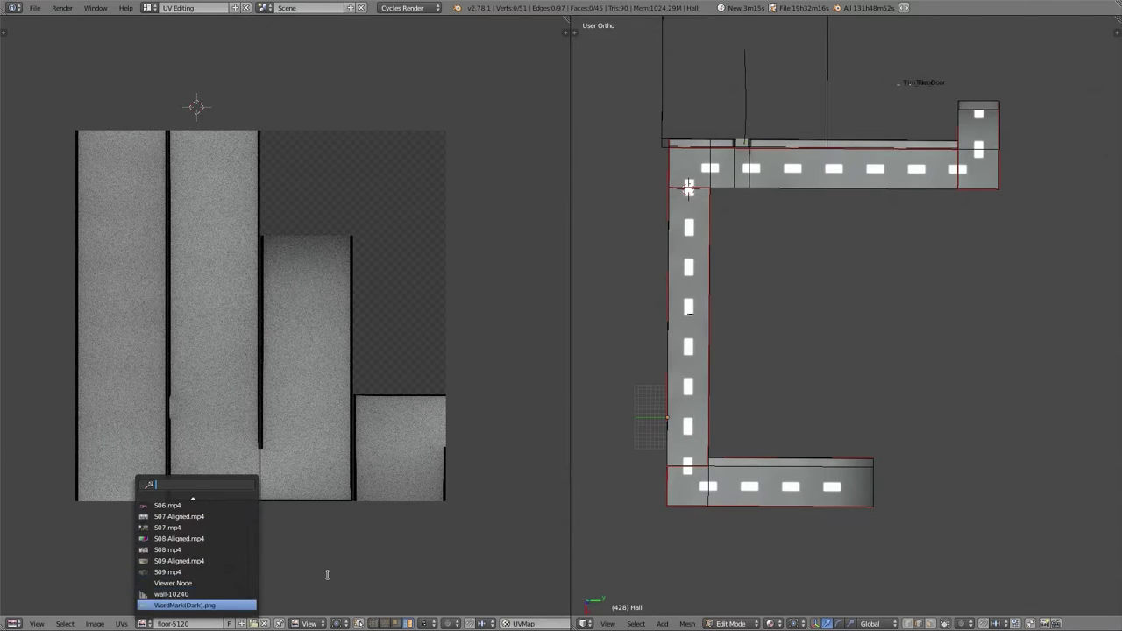
{"action": "left_click", "coordinate": [203, 593]}
{"action": "scroll", "coordinate": [284, 417], "scroll_direction": "down", "scroll_amount": 4}
{"action": "scroll", "coordinate": [285, 425], "scroll_direction": "up", "scroll_amount": 5}
{"action": "scroll", "coordinate": [285, 425], "scroll_direction": "up", "scroll_amount": 4}
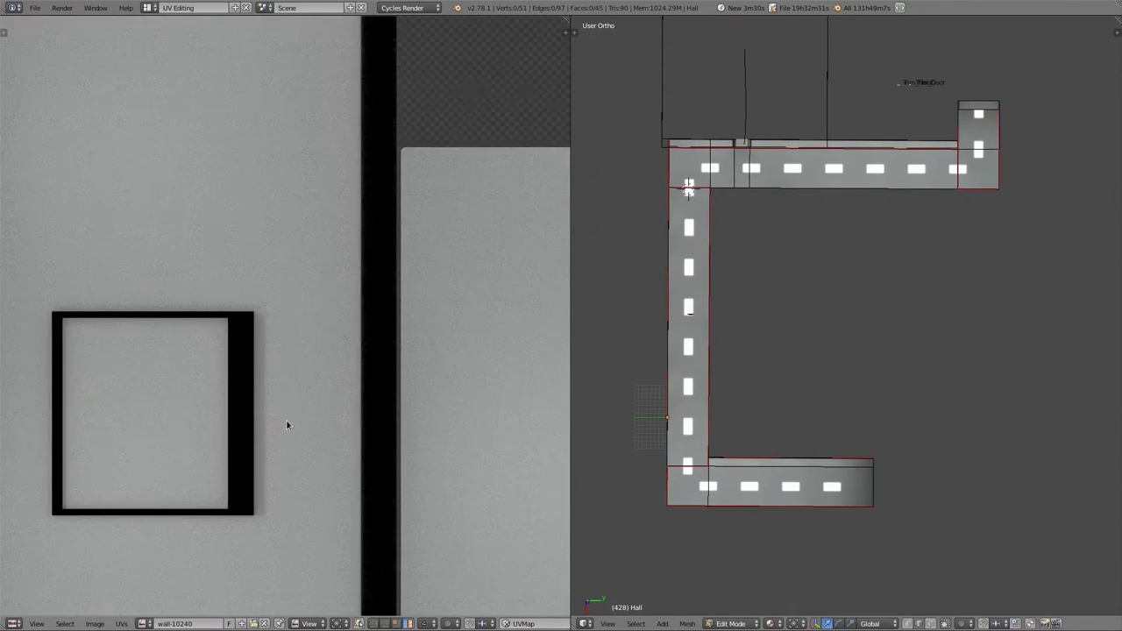
Step: Leave Edit Mode on the Hall mesh and compare its walls from the side with the full wall-10240 image layout
{"action": "scroll", "coordinate": [287, 426], "scroll_direction": "up", "scroll_amount": 2}
{"action": "scroll", "coordinate": [287, 426], "scroll_direction": "down", "scroll_amount": 2}
{"action": "scroll", "coordinate": [750, 402], "scroll_direction": "up", "scroll_amount": 4}
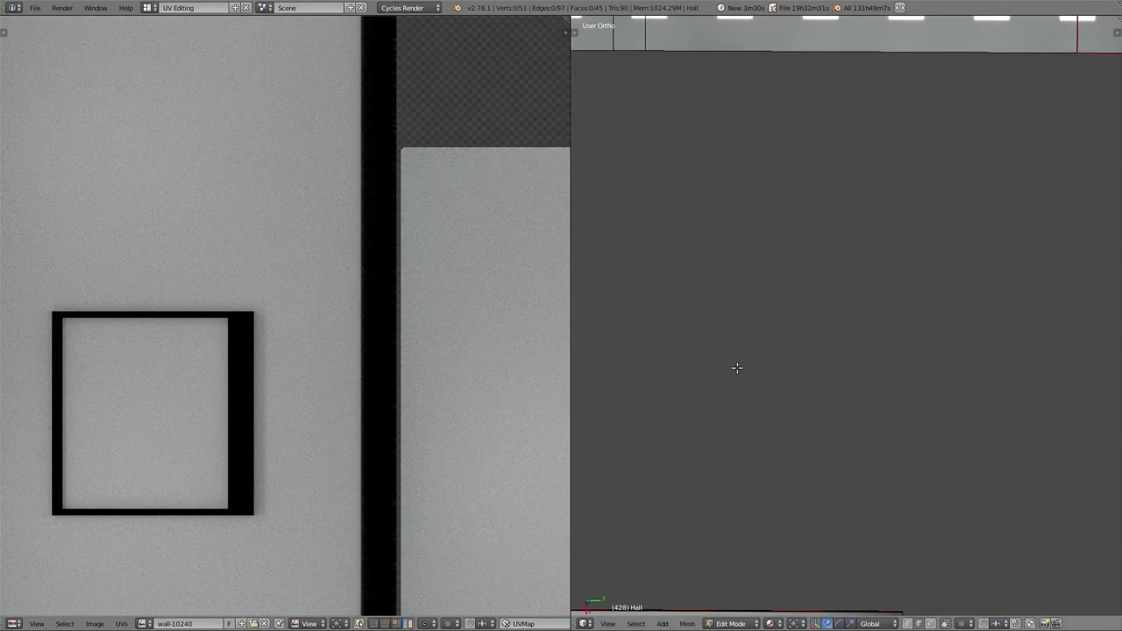
{"action": "scroll", "coordinate": [739, 346], "scroll_direction": "down", "scroll_amount": 6}
{"action": "scroll", "coordinate": [793, 405], "scroll_direction": "up", "scroll_amount": 4}
{"action": "middle_click_drag", "start_coordinate": [795, 417], "coordinate": [722, 285]}
{"action": "key", "text": "Tab"}
{"action": "left_click", "coordinate": [605, 299]}
{"action": "middle_click_drag", "start_coordinate": [803, 243], "coordinate": [811, 384], "text": "shift"}
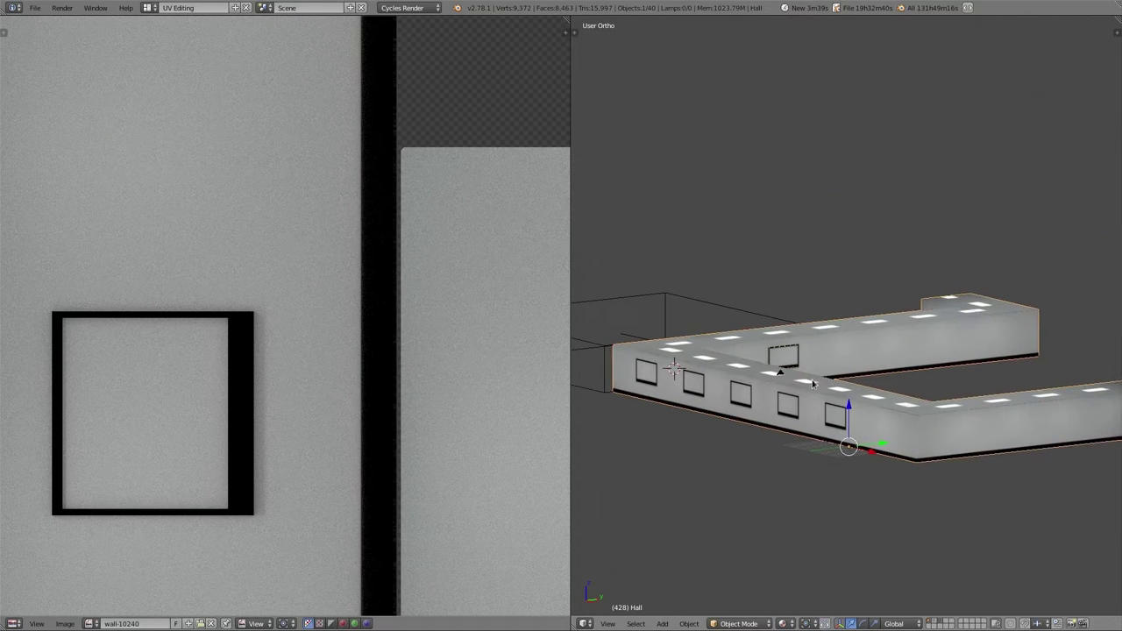
{"action": "scroll", "coordinate": [335, 397], "scroll_direction": "down", "scroll_amount": 4}
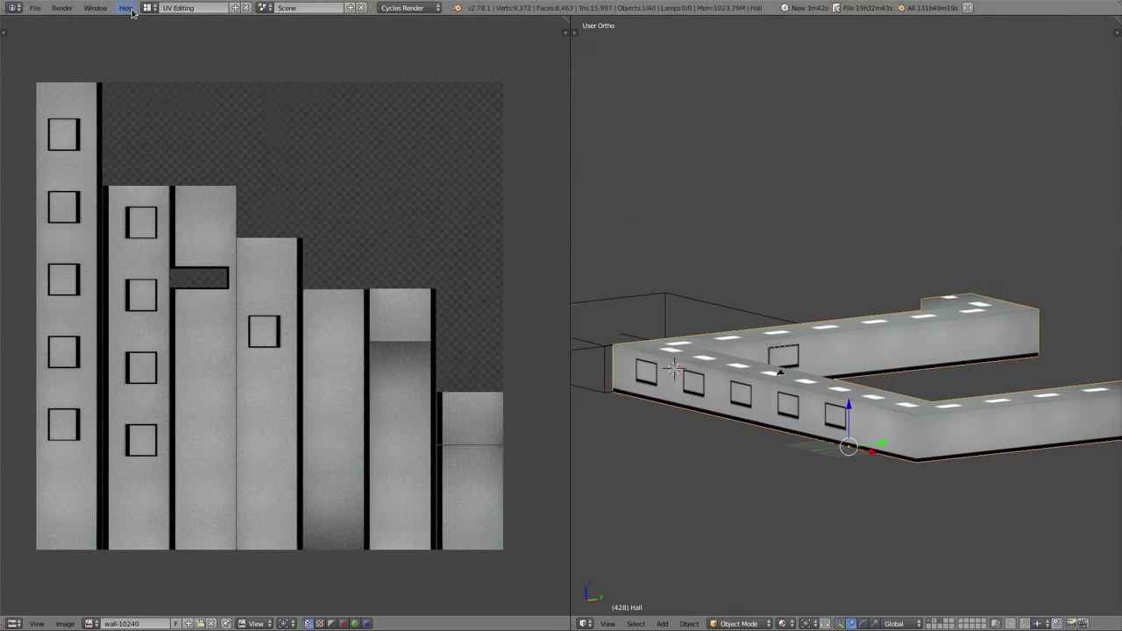
Step: Change the screen layout to Compositing and show the Hall's Floor material in a node editor in place of the render result
{"action": "left_click", "coordinate": [147, 8]}
{"action": "left_click", "coordinate": [198, 49]}
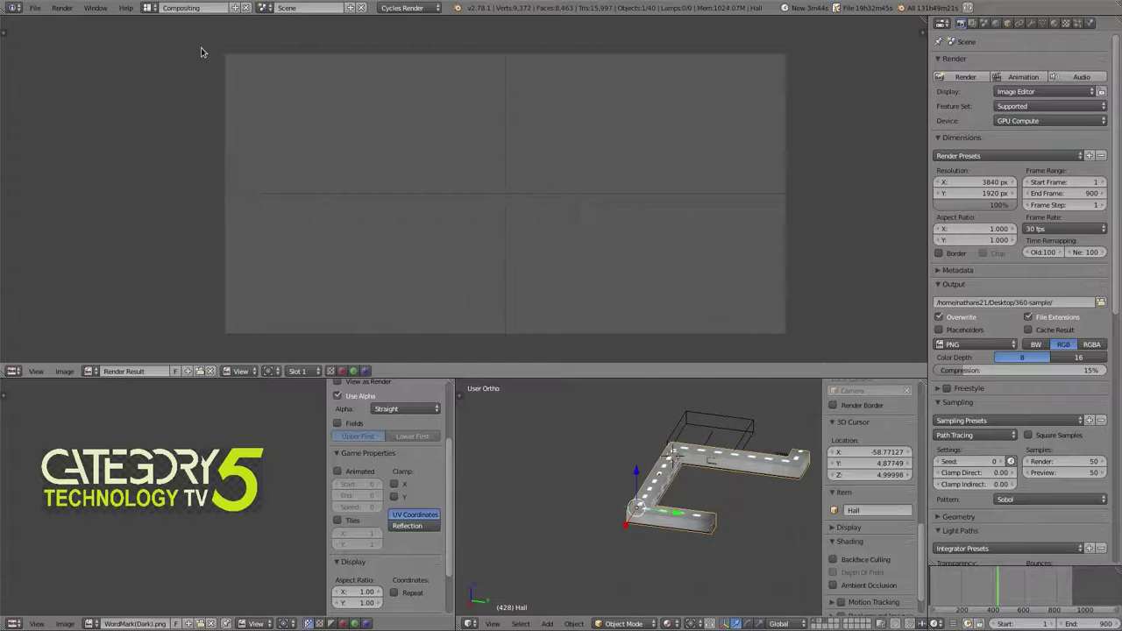
{"action": "key", "text": "Tab"}
{"action": "left_click", "coordinate": [763, 428]}
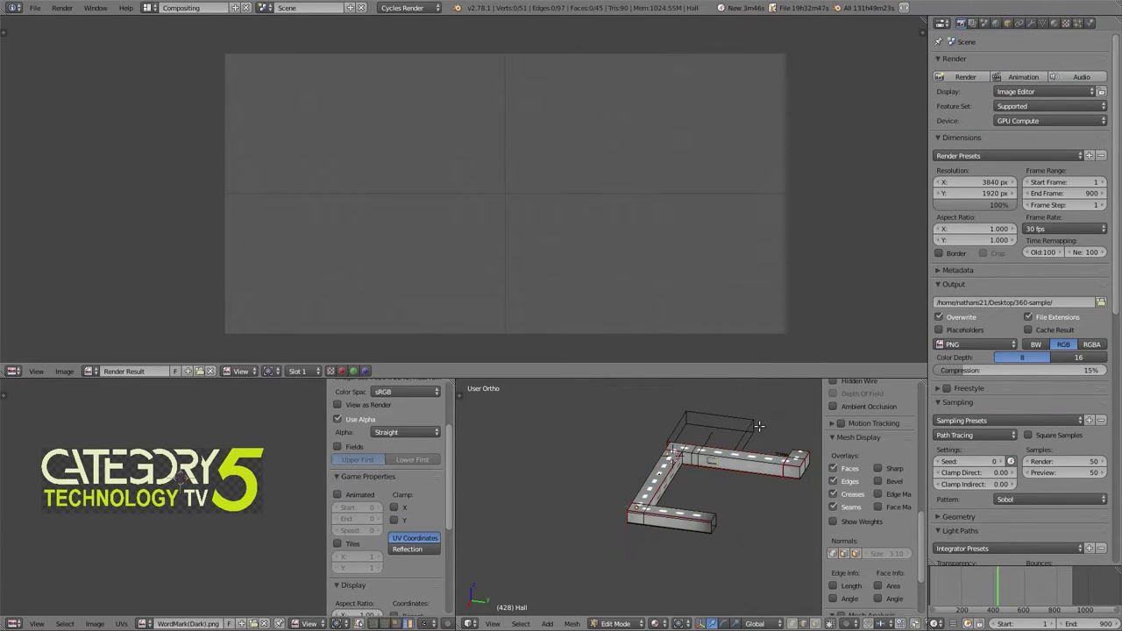
{"action": "key", "text": "Tab"}
{"action": "left_click", "coordinate": [671, 427]}
{"action": "right_click", "coordinate": [662, 478]}
{"action": "right_click", "coordinate": [663, 476]}
{"action": "key", "text": "shift+F3"}
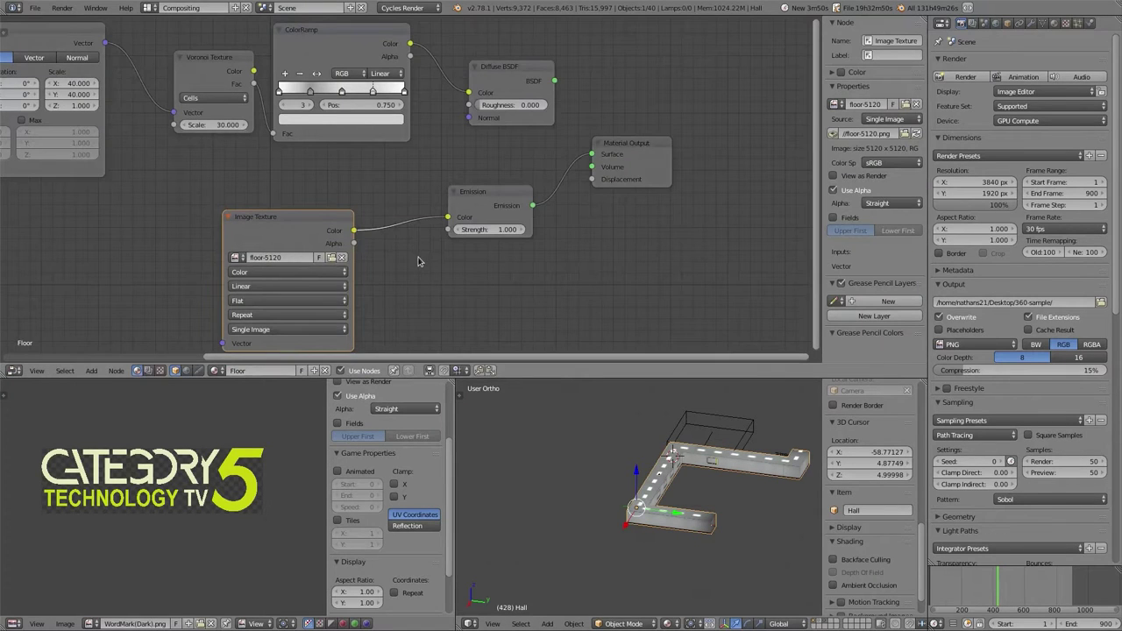
Step: Examine the Floor material's node tree and move its Mapping and Texture Coordinate nodes closer to the Voronoi Texture node
{"action": "scroll", "coordinate": [415, 256], "scroll_direction": "down", "scroll_amount": 1}
{"action": "middle_click_drag", "start_coordinate": [357, 166], "coordinate": [497, 176]}
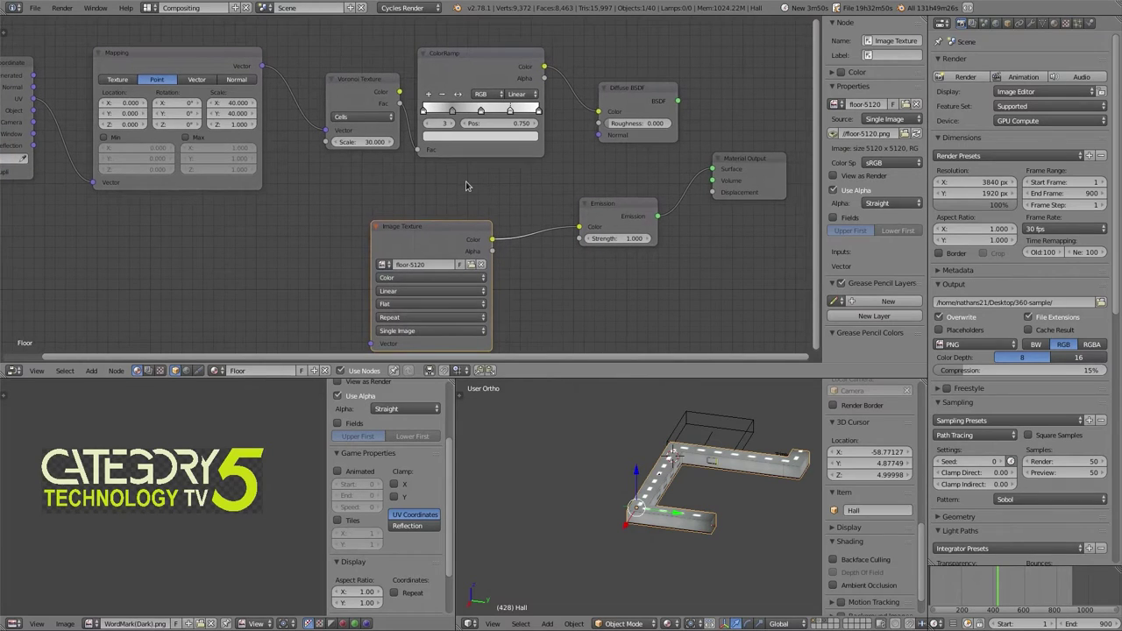
{"action": "scroll", "coordinate": [437, 192], "scroll_direction": "down", "scroll_amount": 2}
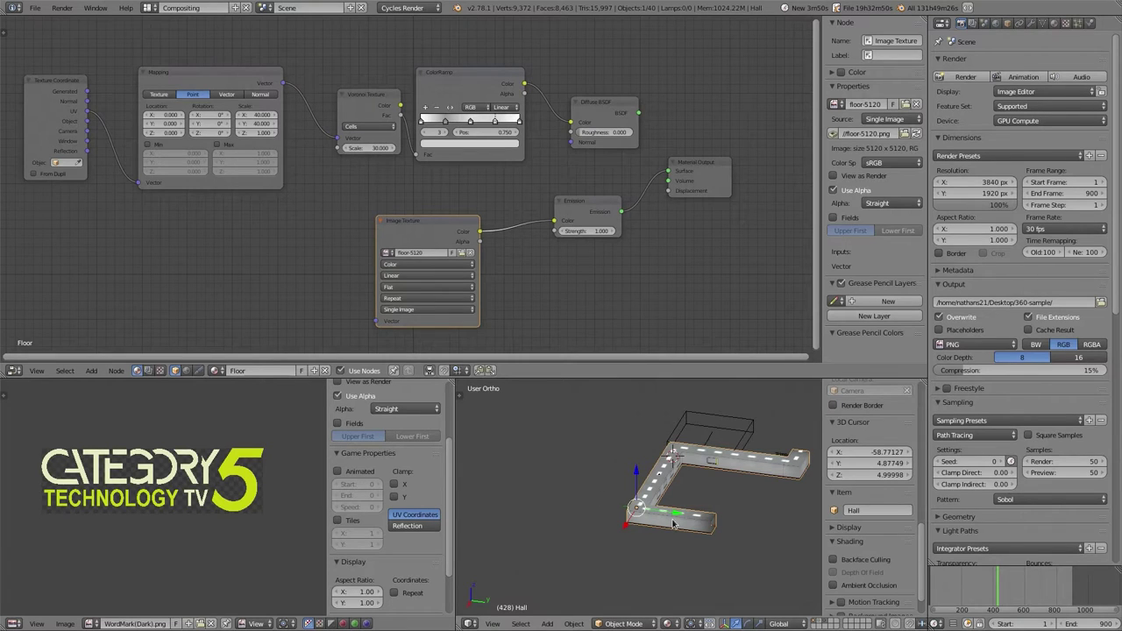
{"action": "scroll", "coordinate": [137, 150], "scroll_direction": "up", "scroll_amount": 1}
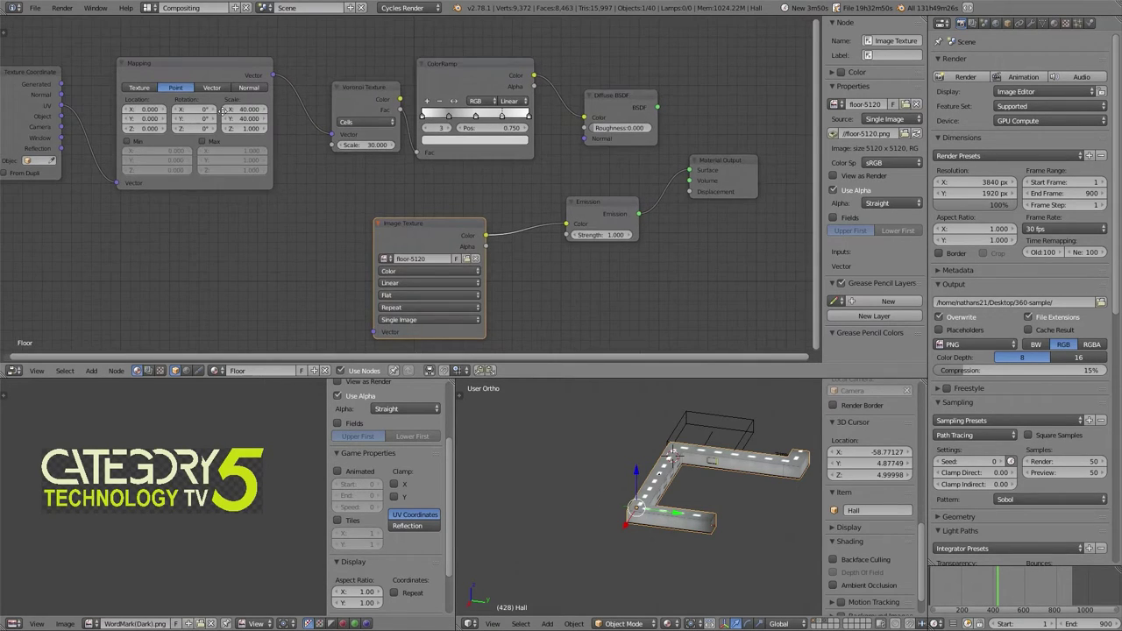
{"action": "middle_click_drag", "start_coordinate": [235, 123], "coordinate": [294, 164]}
{"action": "left_click_drag", "start_coordinate": [278, 110], "coordinate": [305, 113]}
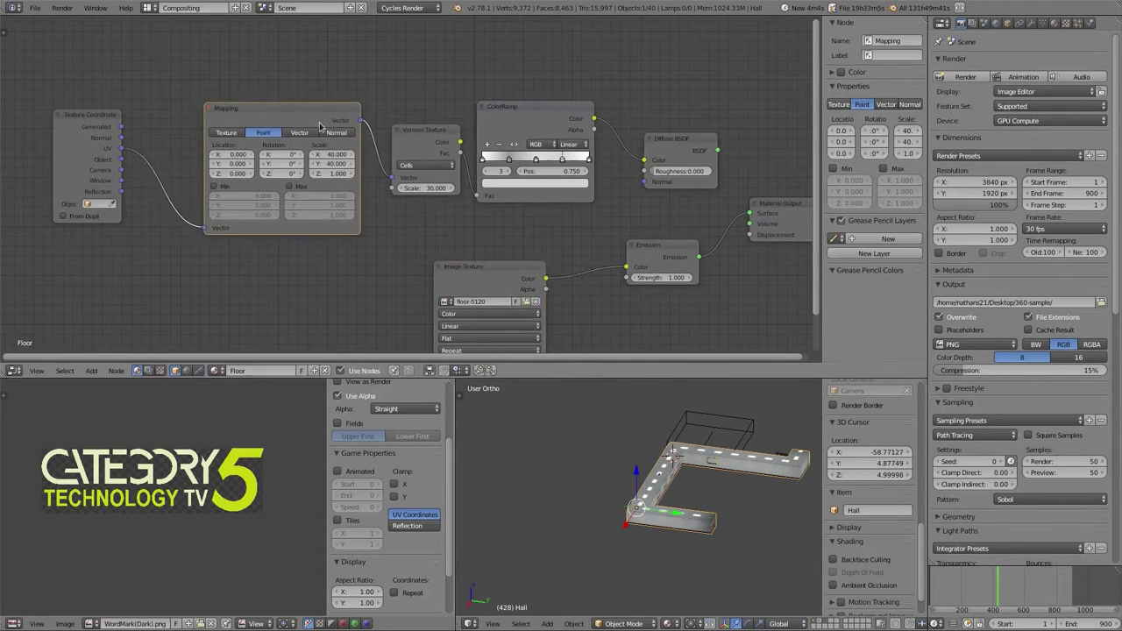
{"action": "left_click_drag", "start_coordinate": [74, 127], "coordinate": [122, 125]}
Step: Inspect the hallway's baked floor from below and look down the hall through the panoramic camera
{"action": "middle_click_drag", "start_coordinate": [722, 502], "coordinate": [683, 548], "text": "shift"}
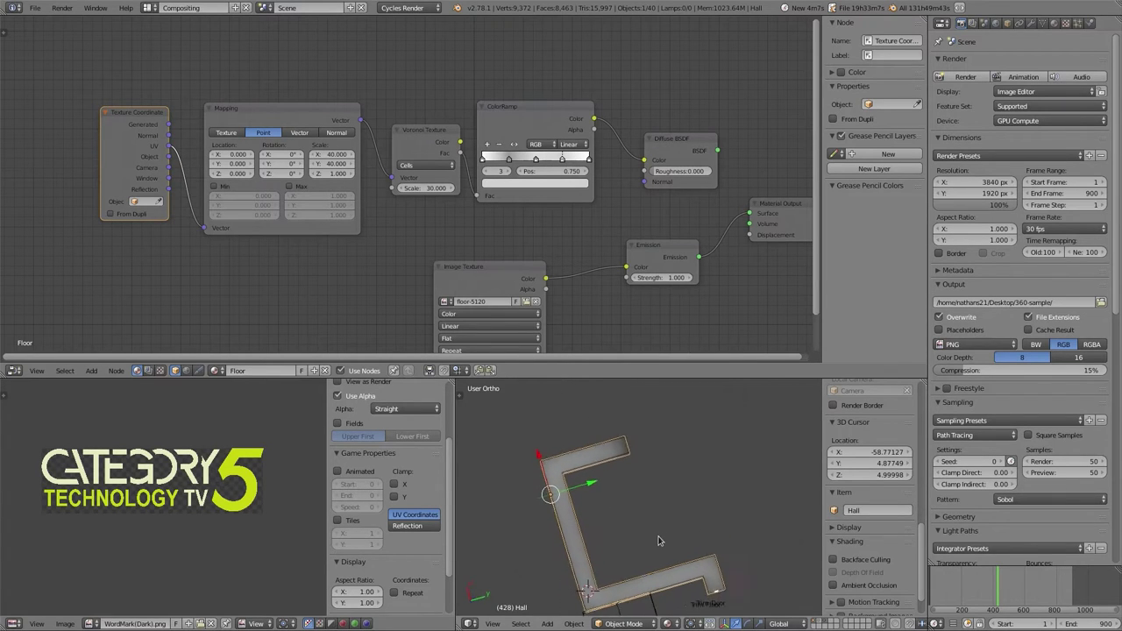
{"action": "scroll", "coordinate": [654, 541], "scroll_direction": "up", "scroll_amount": 5}
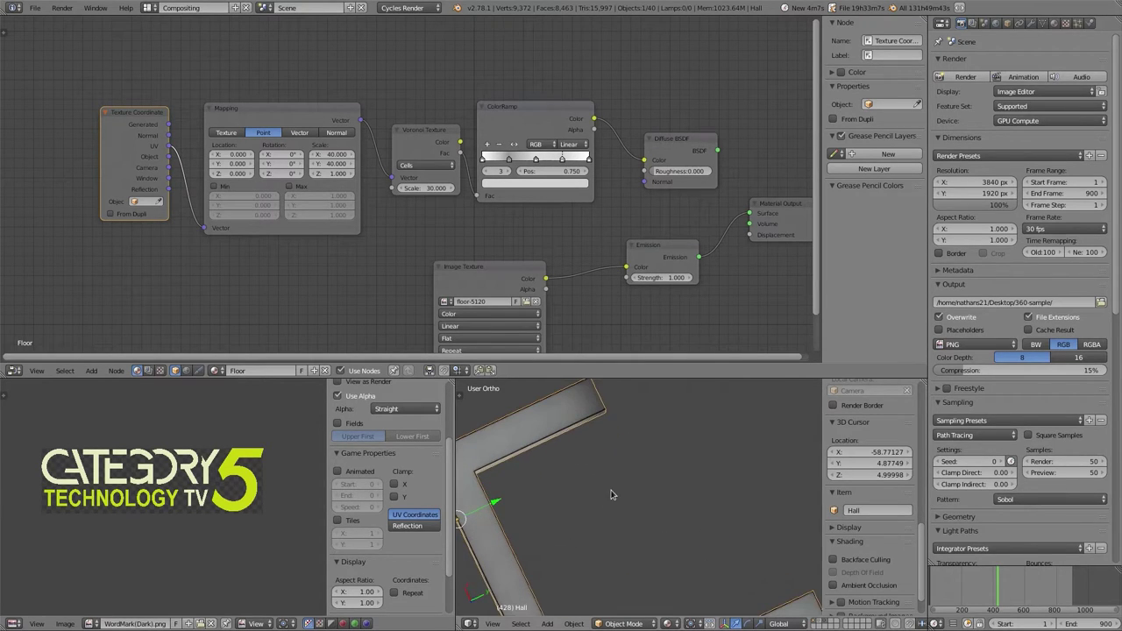
{"action": "middle_click_drag", "start_coordinate": [612, 496], "coordinate": [674, 408]}
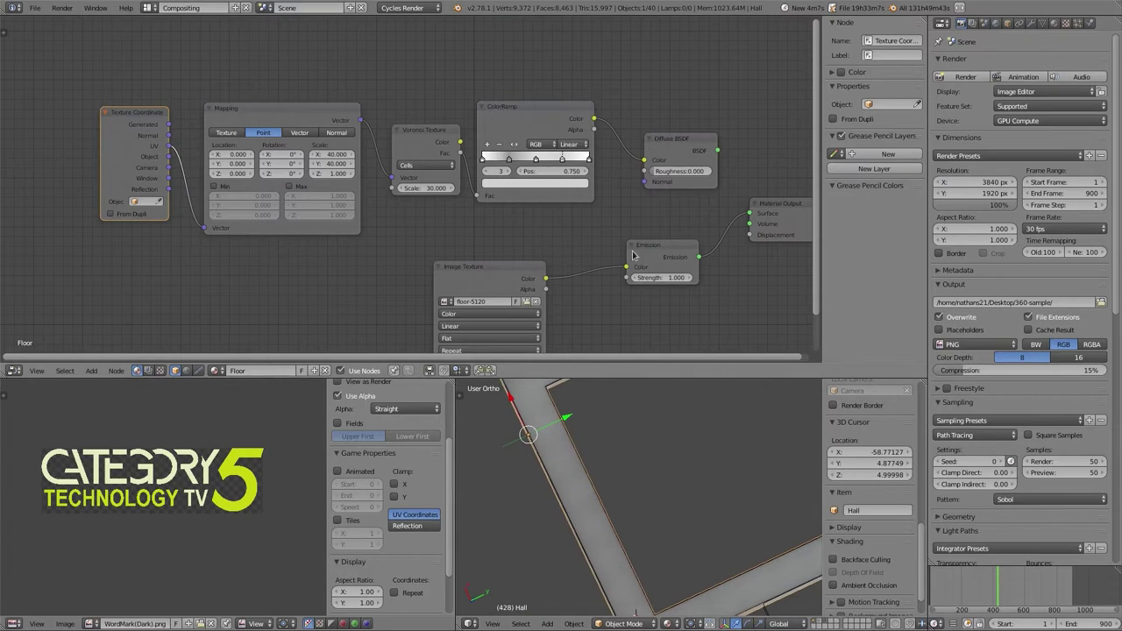
{"action": "middle_click_drag", "start_coordinate": [663, 256], "coordinate": [505, 180]}
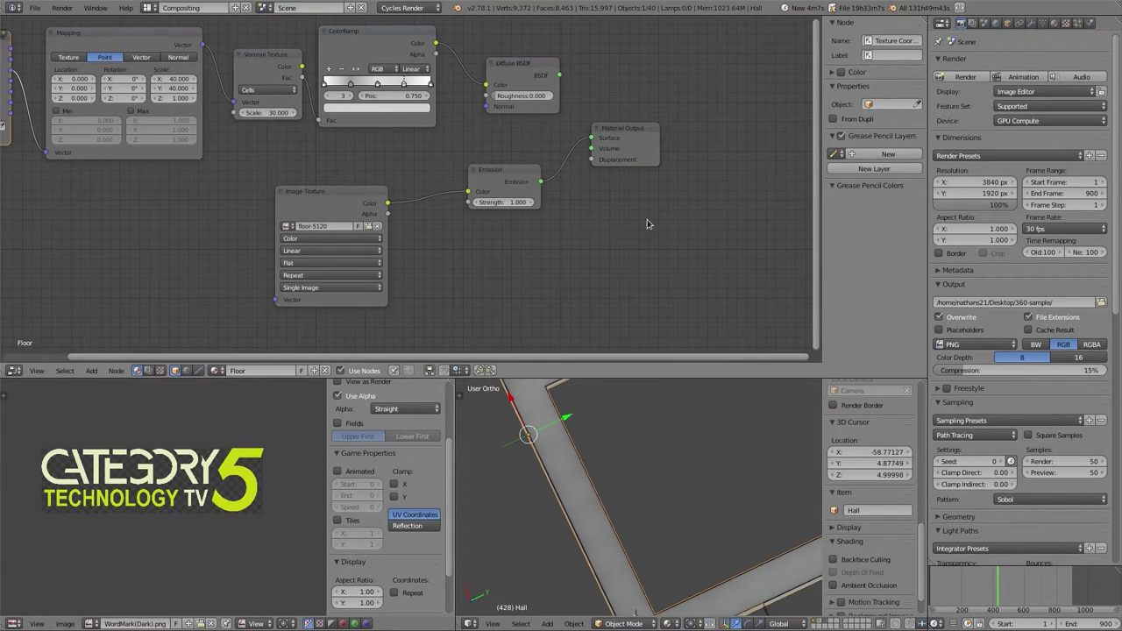
{"action": "middle_click_drag", "start_coordinate": [601, 429], "coordinate": [649, 561]}
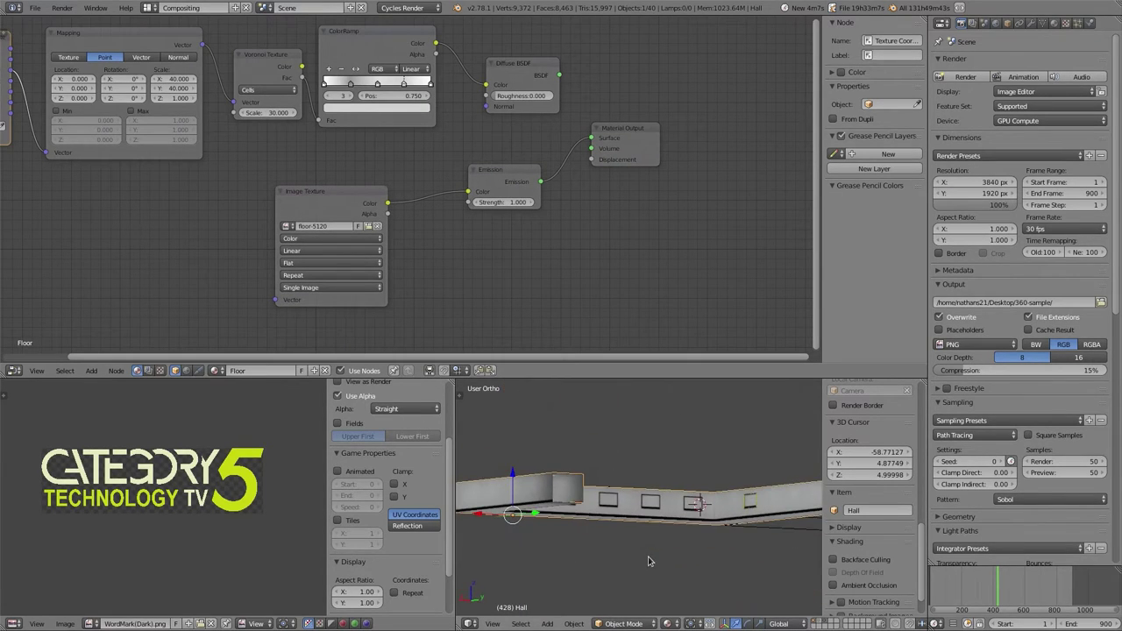
{"action": "key", "text": "KP_0"}
{"action": "scroll", "coordinate": [739, 460], "scroll_direction": "up", "scroll_amount": 6}
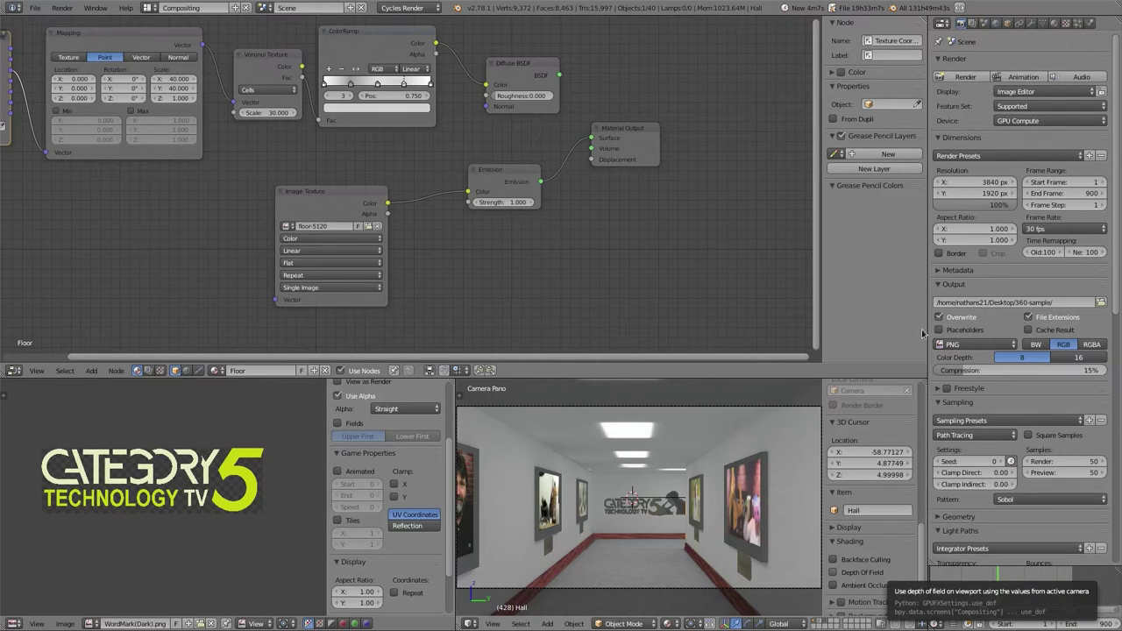
Step: Render the current frame through the panoramic camera and examine the carpet, walls and season screens at close range
{"action": "key", "text": "F12"}
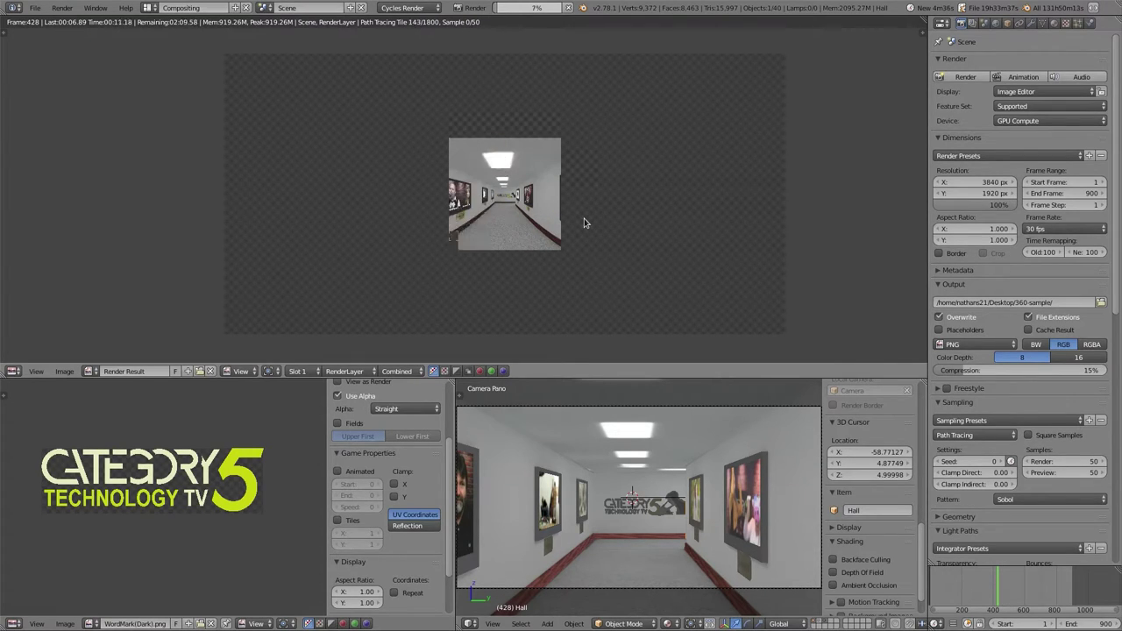
{"action": "scroll", "coordinate": [584, 222], "scroll_direction": "up", "scroll_amount": 2}
{"action": "scroll", "coordinate": [584, 218], "scroll_direction": "up", "scroll_amount": 3}
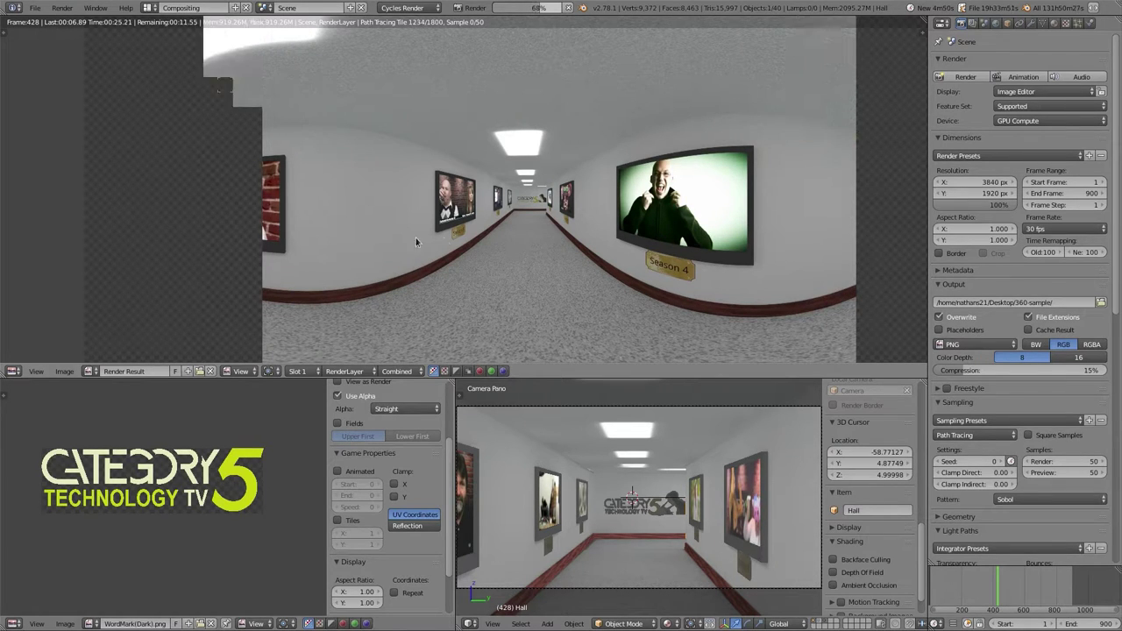
{"action": "middle_click_drag", "start_coordinate": [382, 253], "coordinate": [579, 227]}
{"action": "scroll", "coordinate": [563, 282], "scroll_direction": "up", "scroll_amount": 2}
{"action": "scroll", "coordinate": [563, 285], "scroll_direction": "up", "scroll_amount": 1}
{"action": "middle_click_drag", "start_coordinate": [661, 334], "coordinate": [517, 268]}
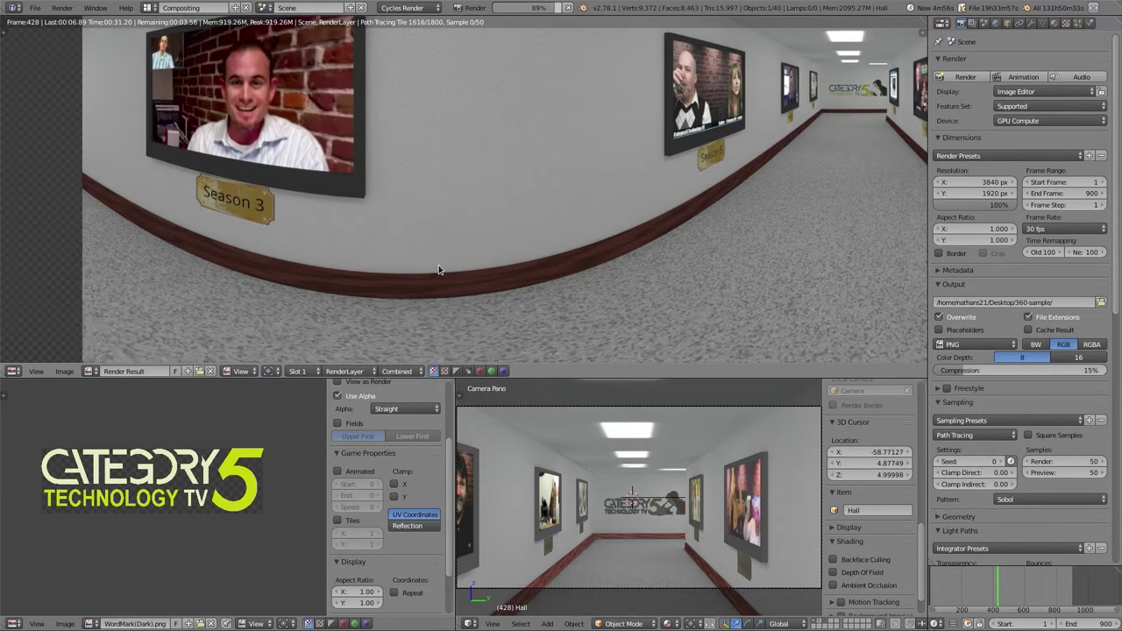
{"action": "middle_click_drag", "start_coordinate": [445, 271], "coordinate": [518, 334]}
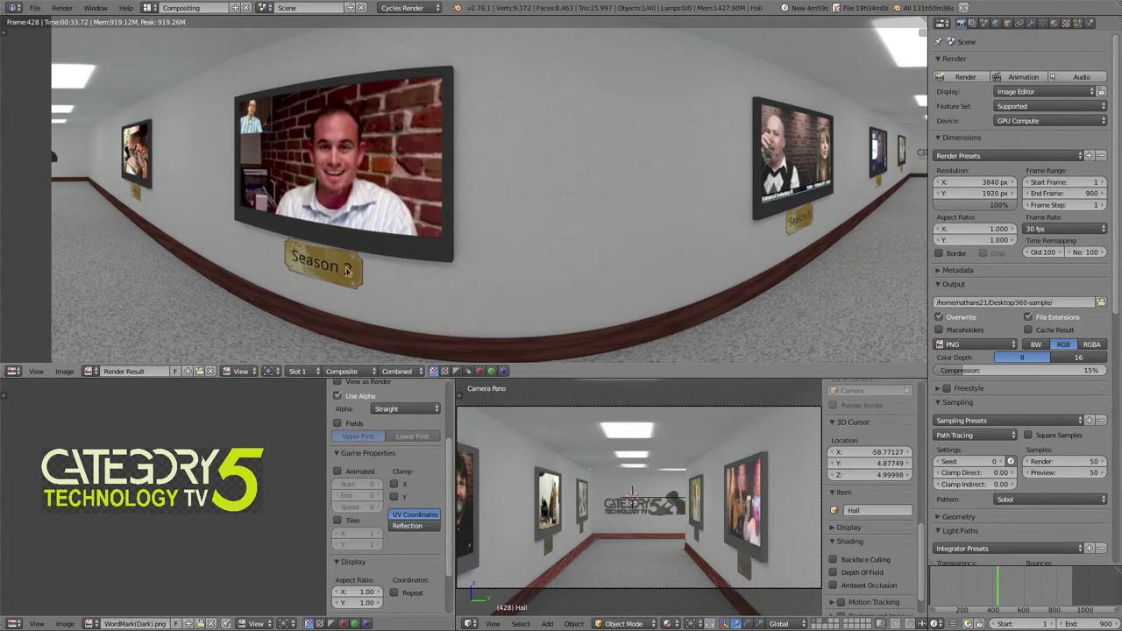
{"action": "scroll", "coordinate": [632, 252], "scroll_direction": "down", "scroll_amount": 4}
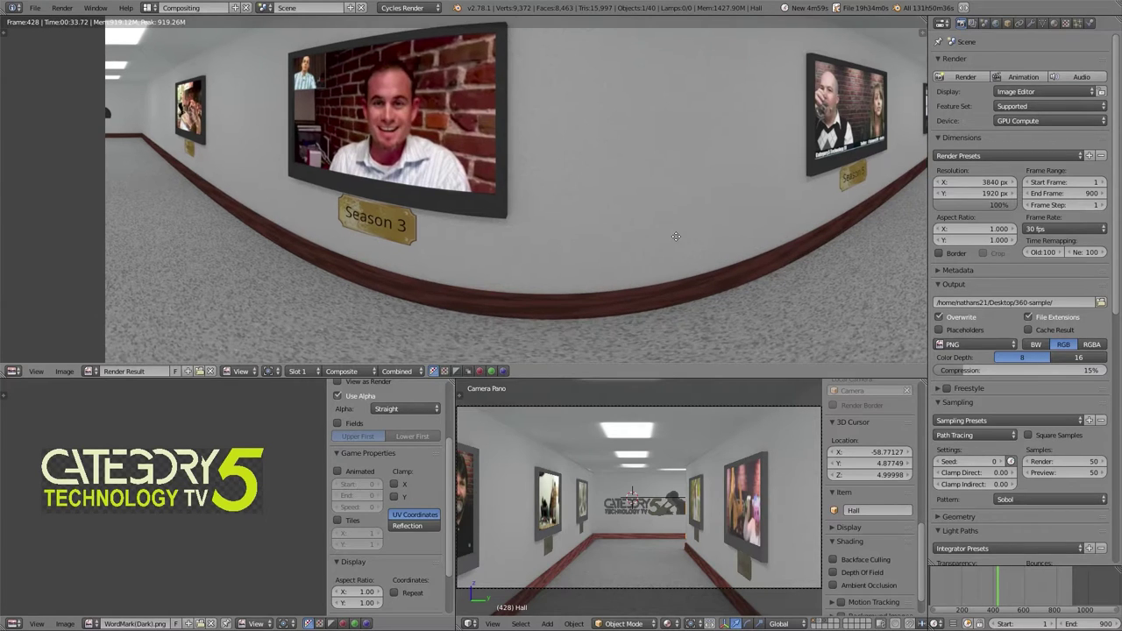
{"action": "middle_click_drag", "start_coordinate": [632, 249], "coordinate": [582, 255]}
{"action": "scroll", "coordinate": [448, 277], "scroll_direction": "up", "scroll_amount": 1}
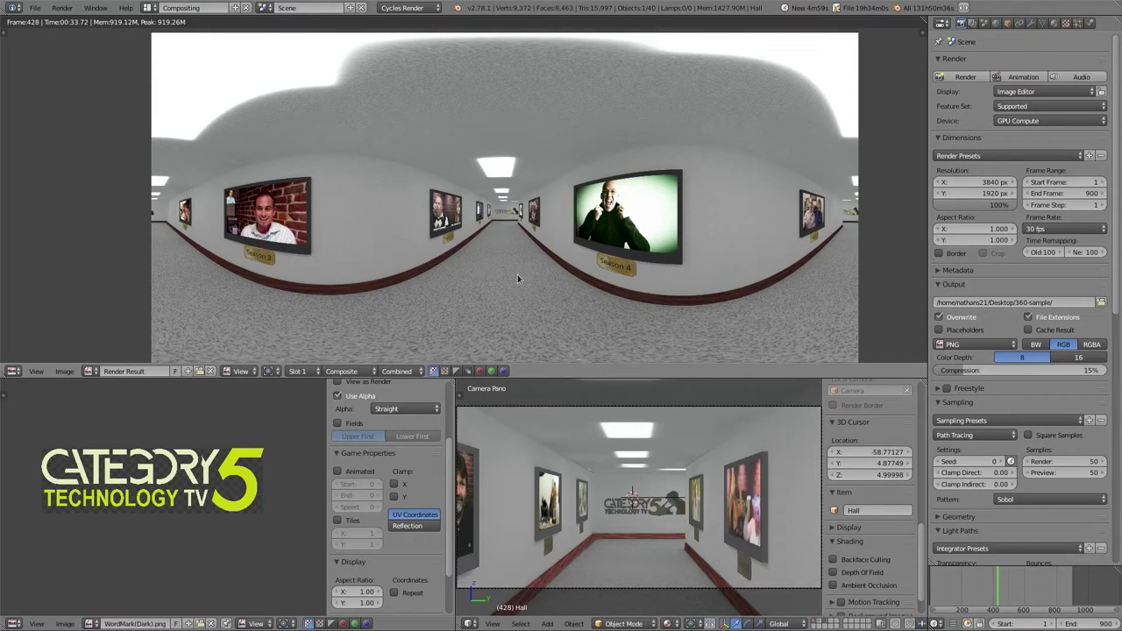
Step: Connect the Floor material's Diffuse BSDF to the Material Output's Surface, start a comparison render and cancel it
{"action": "key", "text": "shift+F3"}
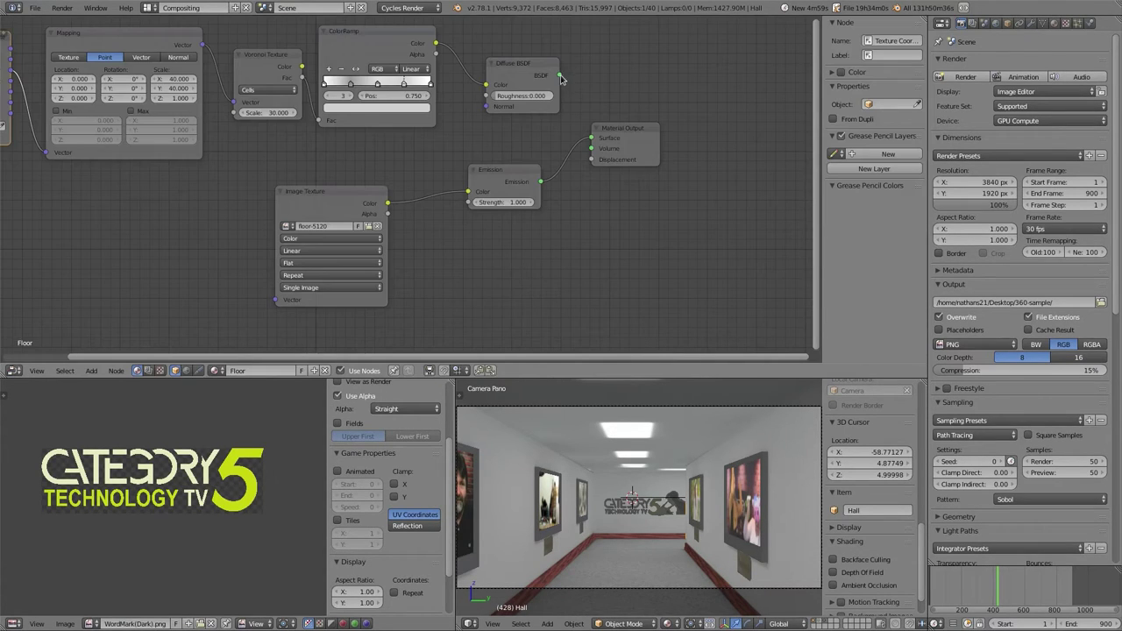
{"action": "left_click_drag", "start_coordinate": [559, 75], "coordinate": [592, 137]}
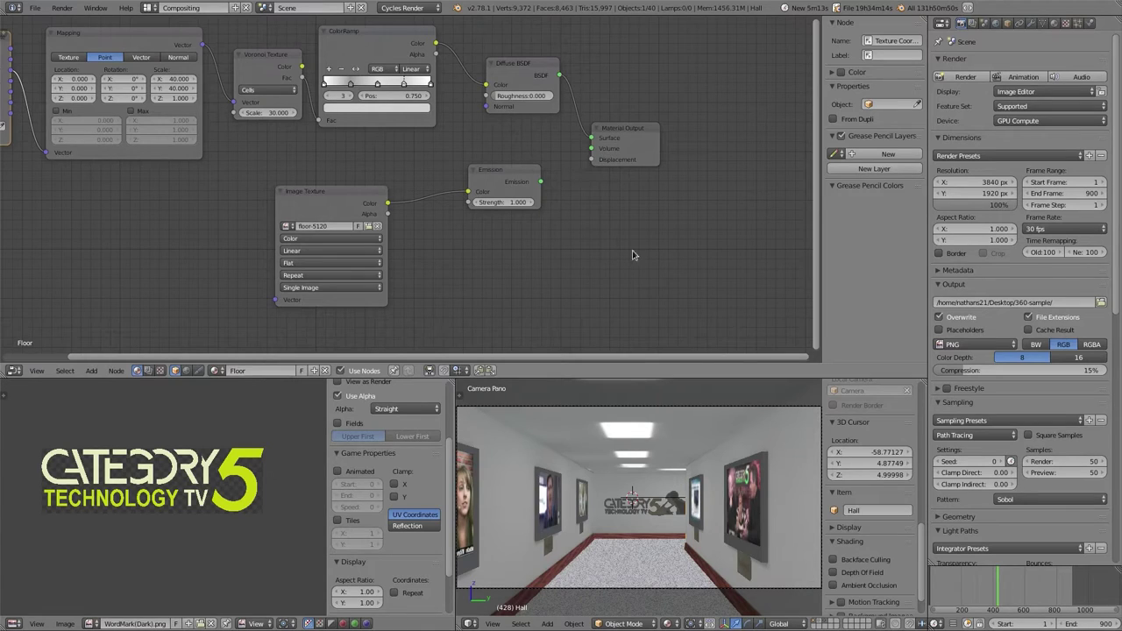
{"action": "key", "text": "F12"}
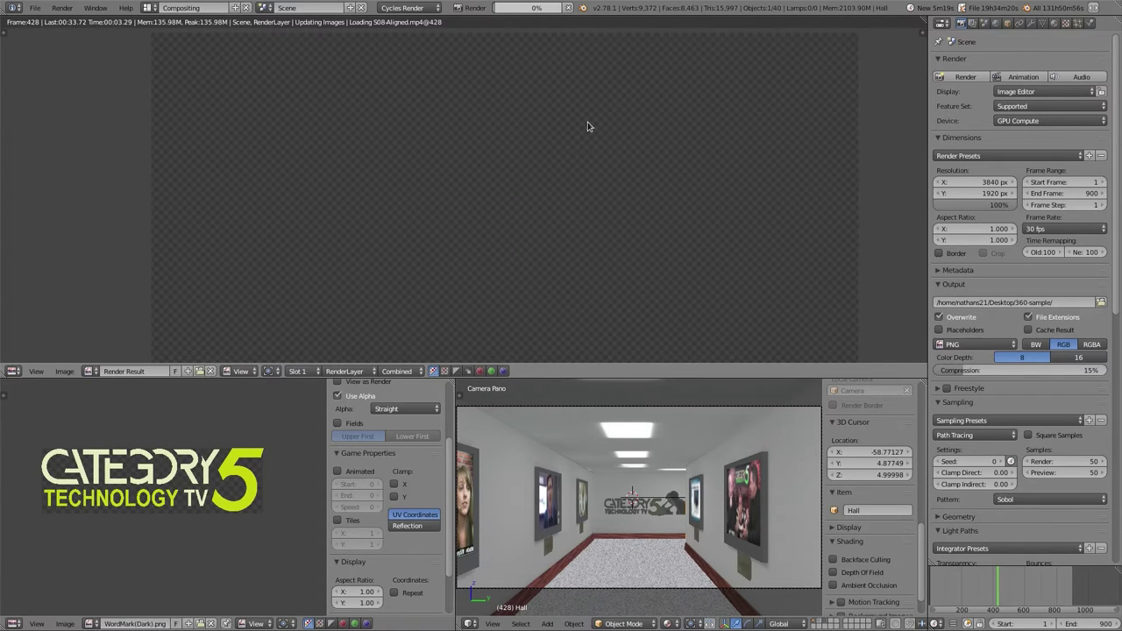
{"action": "key", "text": "Escape"}
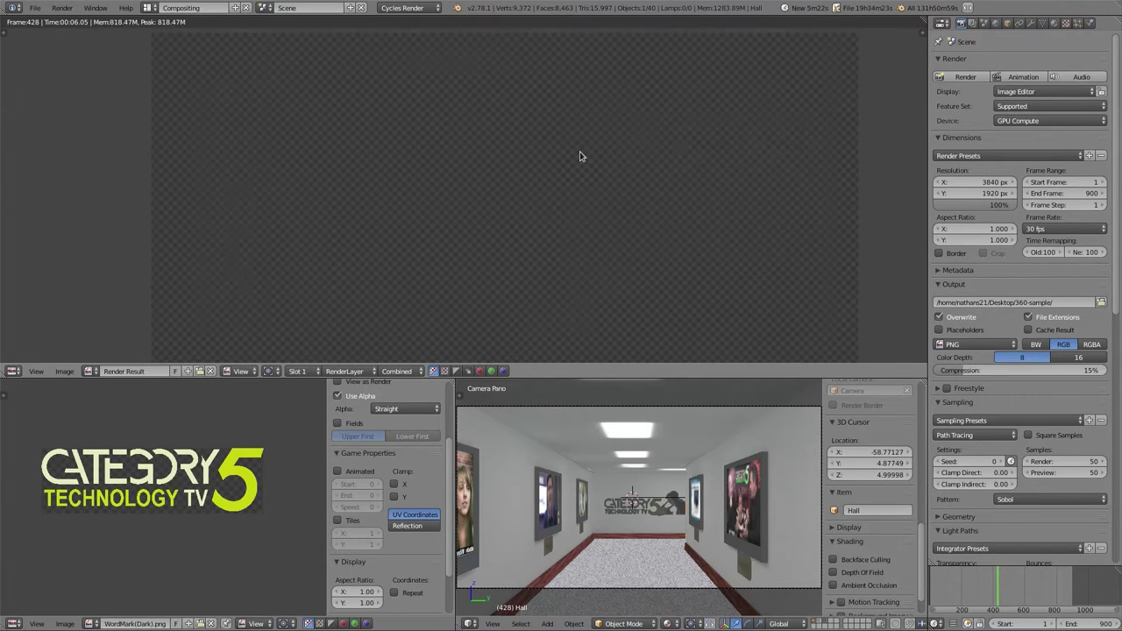
{"action": "key", "text": "Escape"}
Step: Reconnect the Floor material's Emission shader to the Surface input of the Material Output
{"action": "left_click_drag", "start_coordinate": [545, 182], "coordinate": [588, 137]}
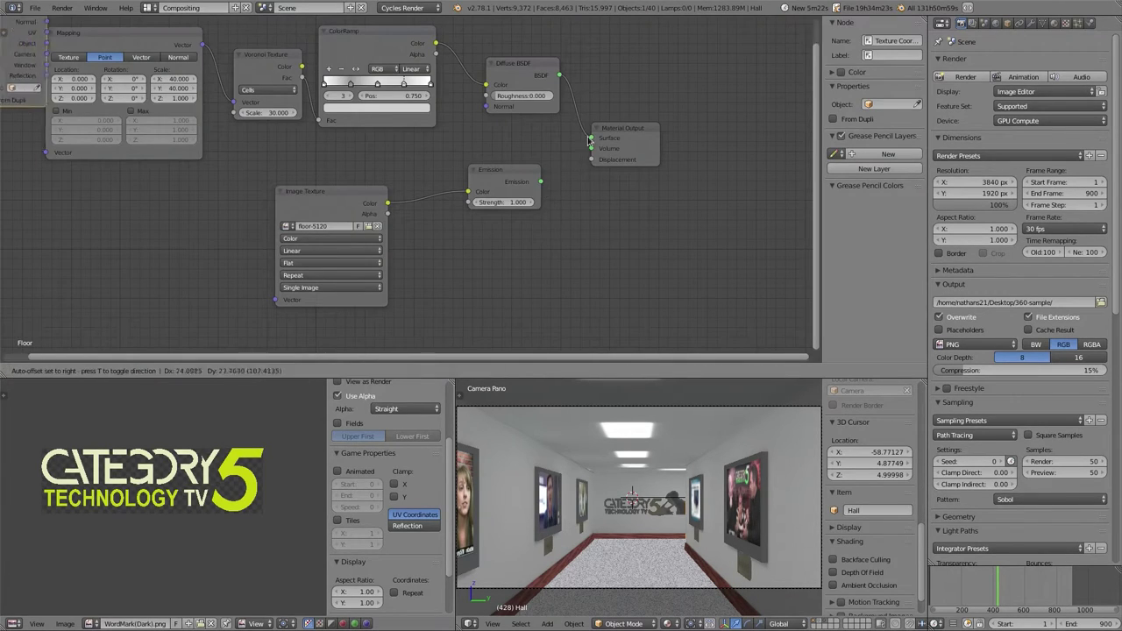
{"action": "left_click", "coordinate": [558, 180]}
{"action": "left_click_drag", "start_coordinate": [541, 182], "coordinate": [591, 138]}
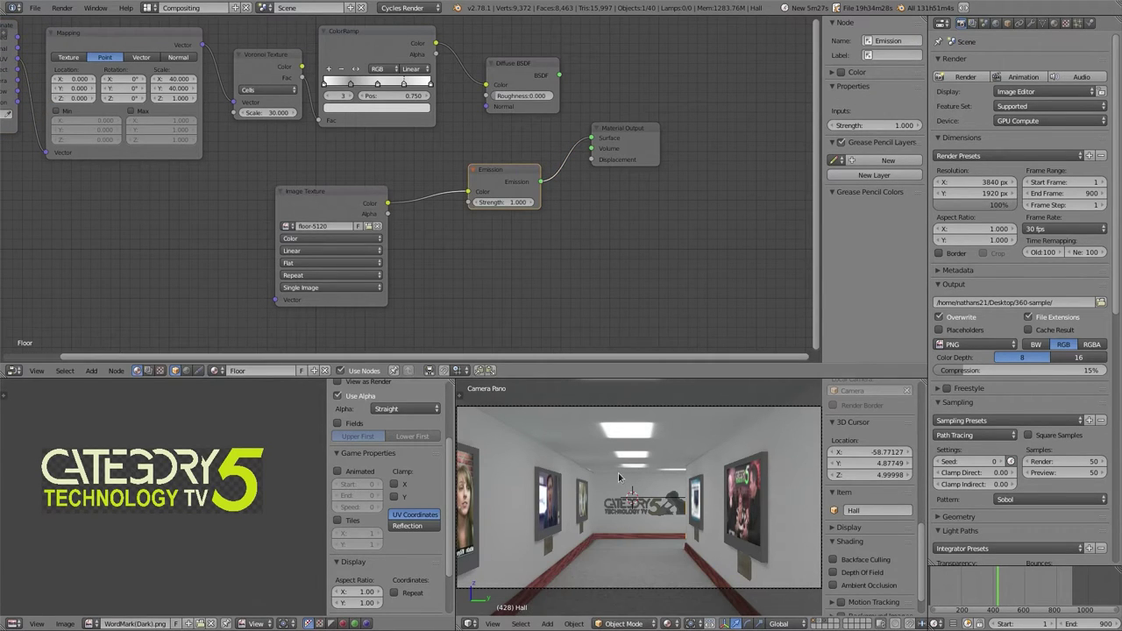
Step: Select the Light object's ceiling panels on their own layer and view them from above, and show the hallway on layer 1 again
{"action": "key", "text": "shift+z"}
{"action": "right_click", "coordinate": [635, 440]}
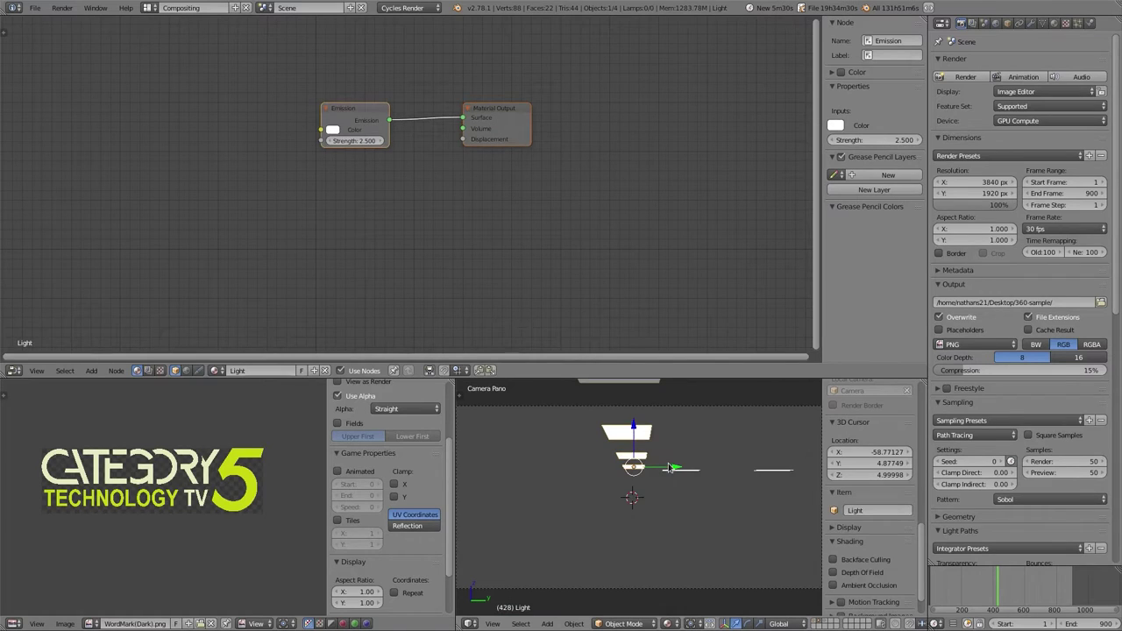
{"action": "scroll", "coordinate": [681, 470], "scroll_direction": "down", "scroll_amount": 1}
{"action": "middle_click_drag", "start_coordinate": [717, 462], "coordinate": [645, 459]}
{"action": "scroll", "coordinate": [651, 469], "scroll_direction": "down", "scroll_amount": 5}
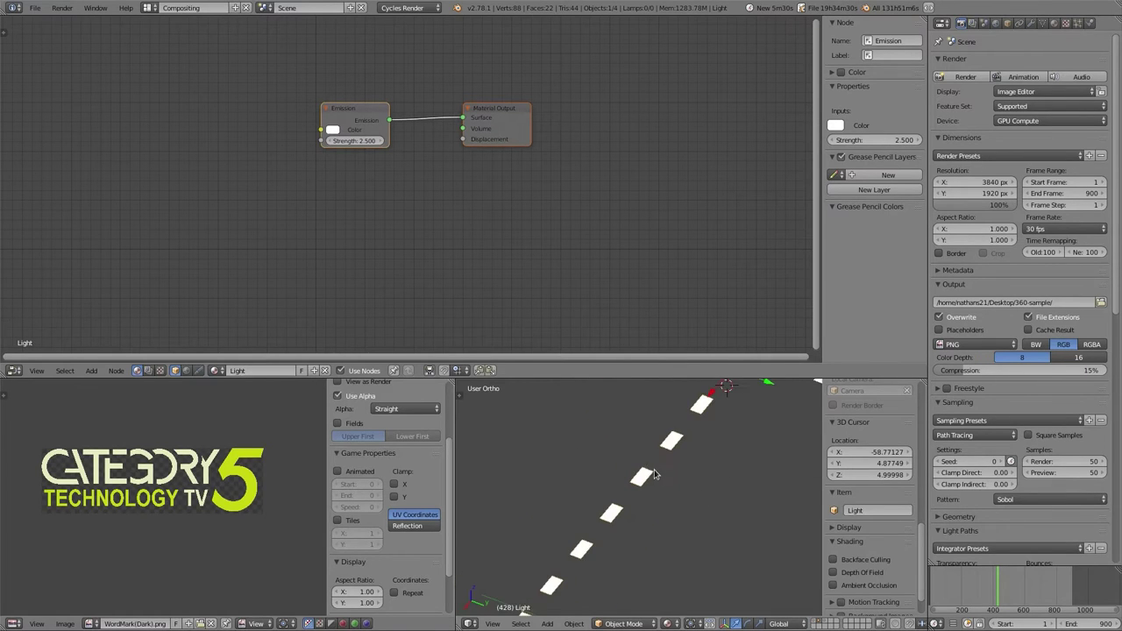
{"action": "scroll", "coordinate": [656, 474], "scroll_direction": "down", "scroll_amount": 2}
{"action": "key", "text": "1"}
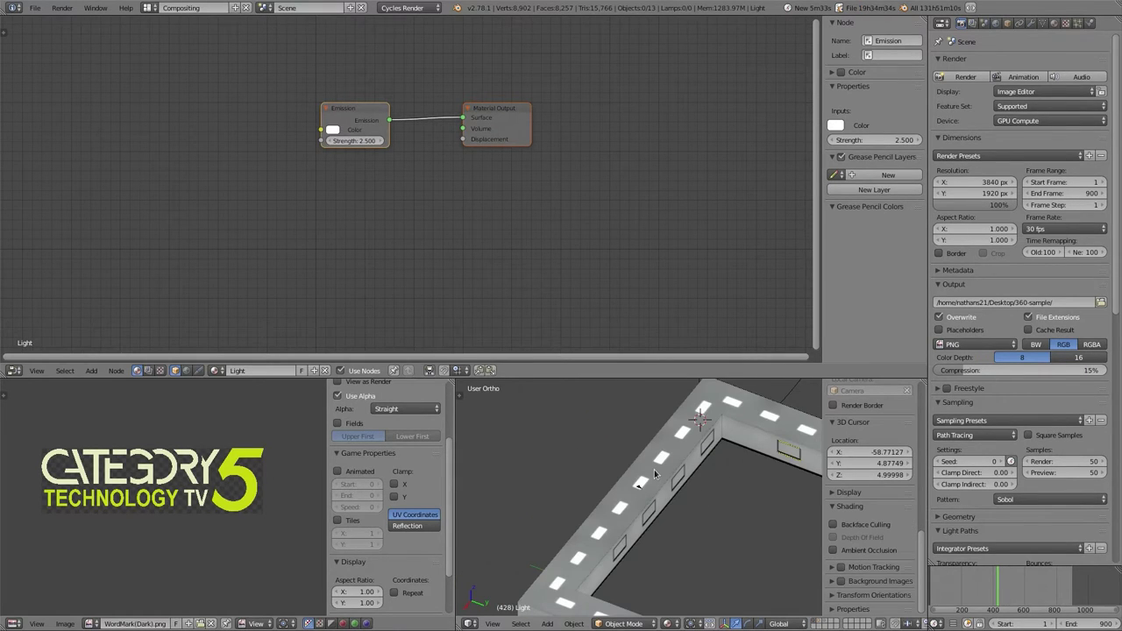
Step: View the hallway through the camera, select the Hall object and bring its whole Floor material node tree into view
{"action": "key", "text": "KP_0"}
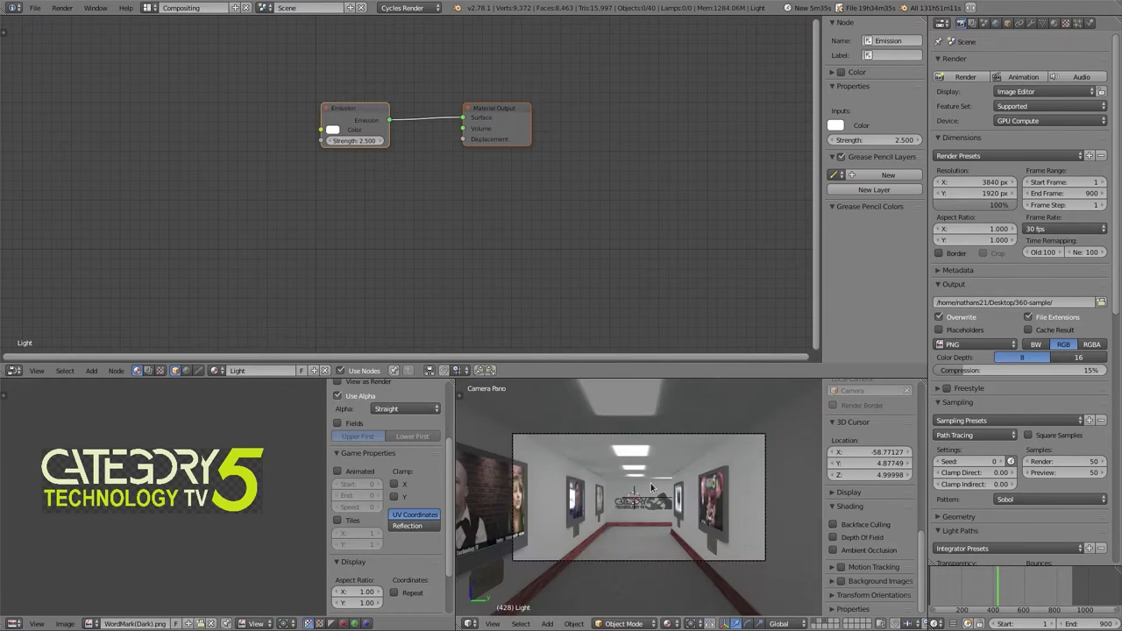
{"action": "right_click", "coordinate": [695, 438]}
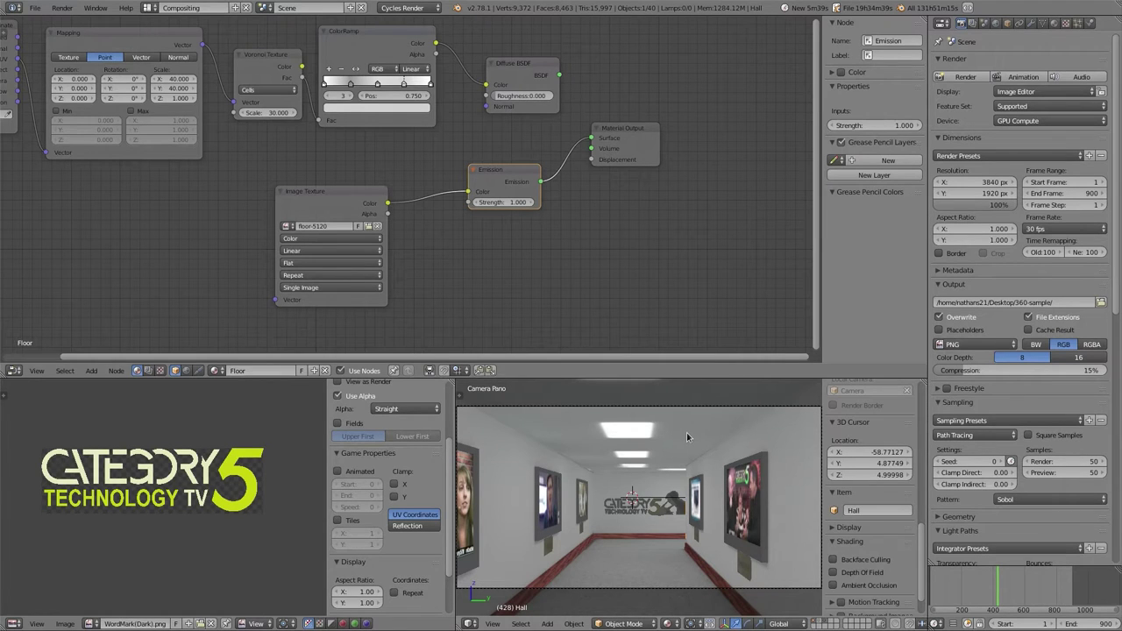
{"action": "middle_click_drag", "start_coordinate": [402, 223], "coordinate": [497, 255]}
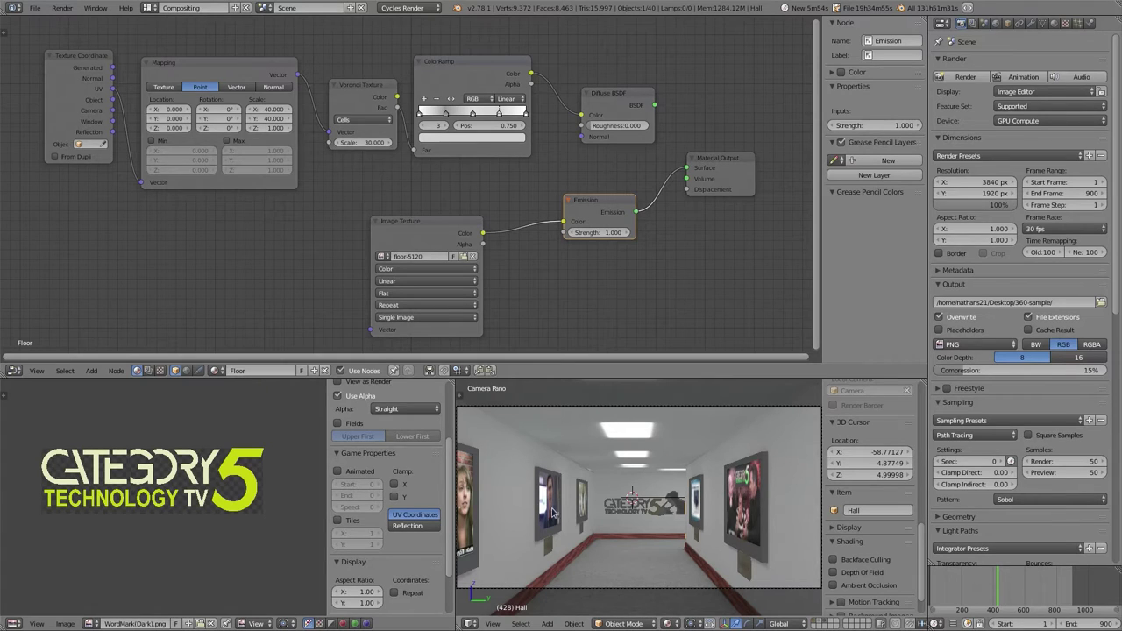
Step: Show the baked floor-5120 image in the image editor and examine its carpet strips up close and as a whole
{"action": "left_click", "coordinate": [90, 622]}
{"action": "scroll", "coordinate": [158, 549], "scroll_direction": "up", "scroll_amount": 15}
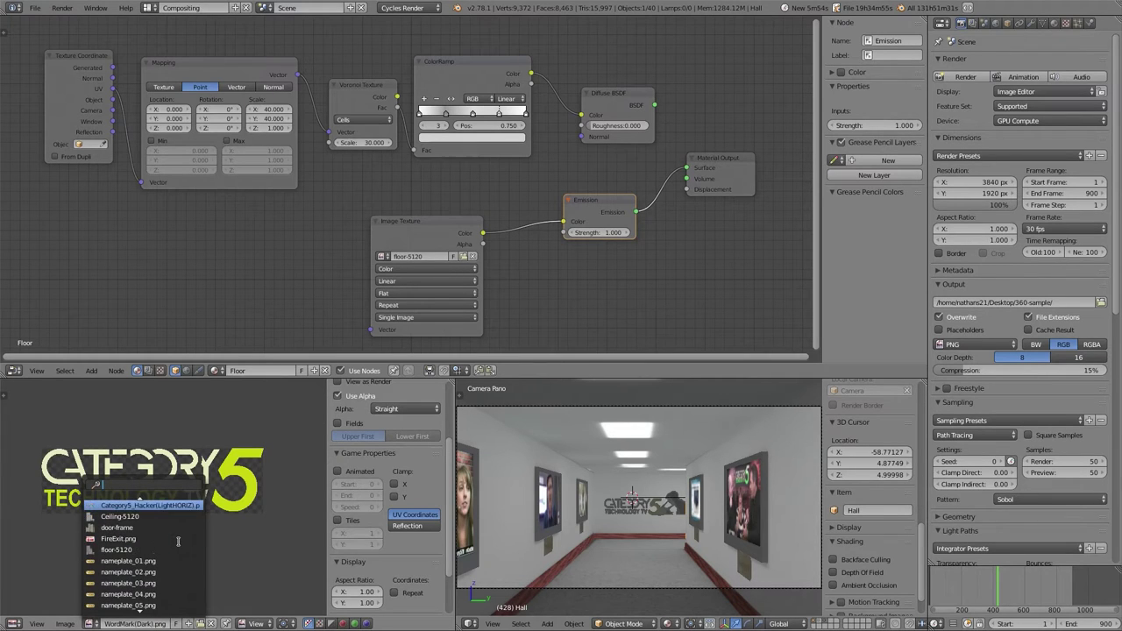
{"action": "left_click", "coordinate": [194, 517]}
{"action": "scroll", "coordinate": [194, 517], "scroll_direction": "up", "scroll_amount": 2}
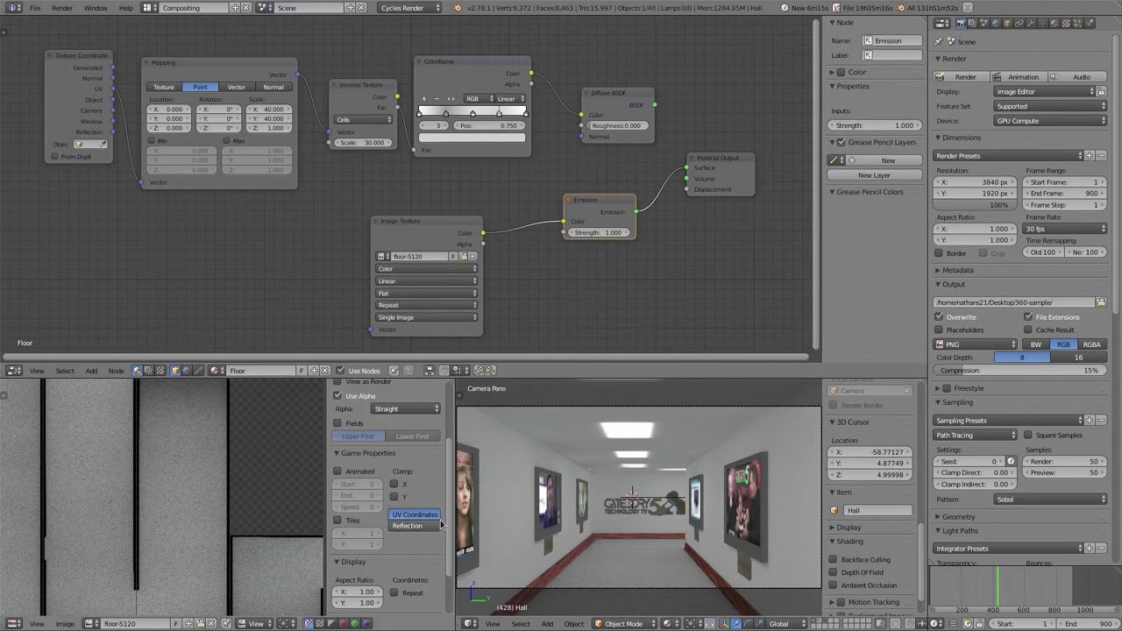
{"action": "scroll", "coordinate": [188, 491], "scroll_direction": "down", "scroll_amount": 3}
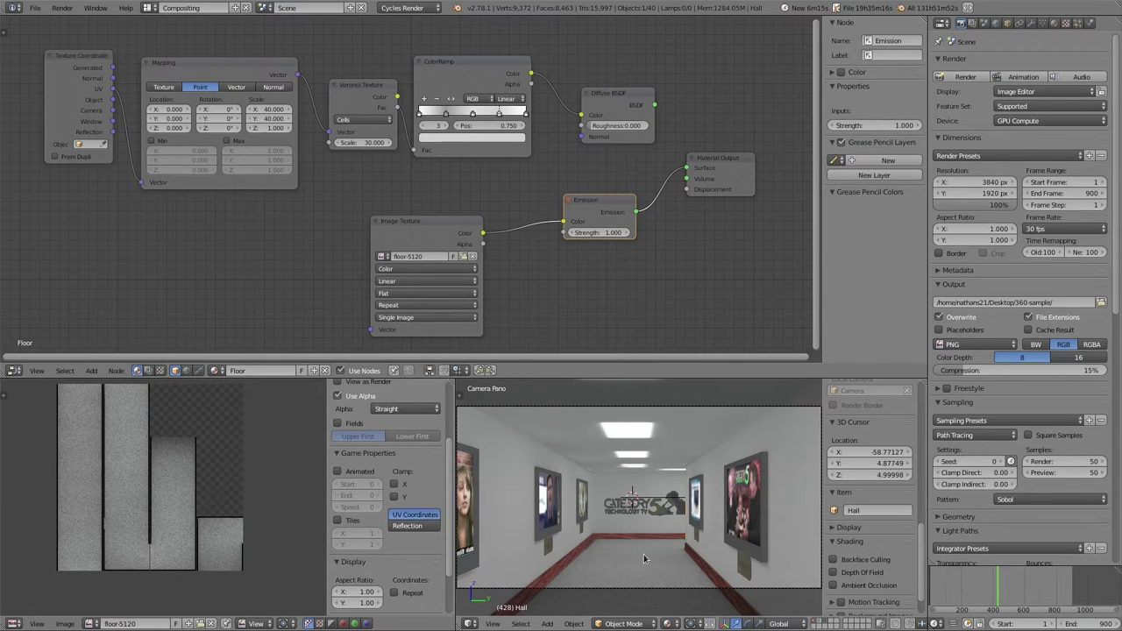
Step: Isolate layer 3, select the Light object's ceiling panels, and show all layers again
{"action": "key", "text": "2"}
{"action": "key", "text": "3"}
{"action": "right_click", "coordinate": [623, 441]}
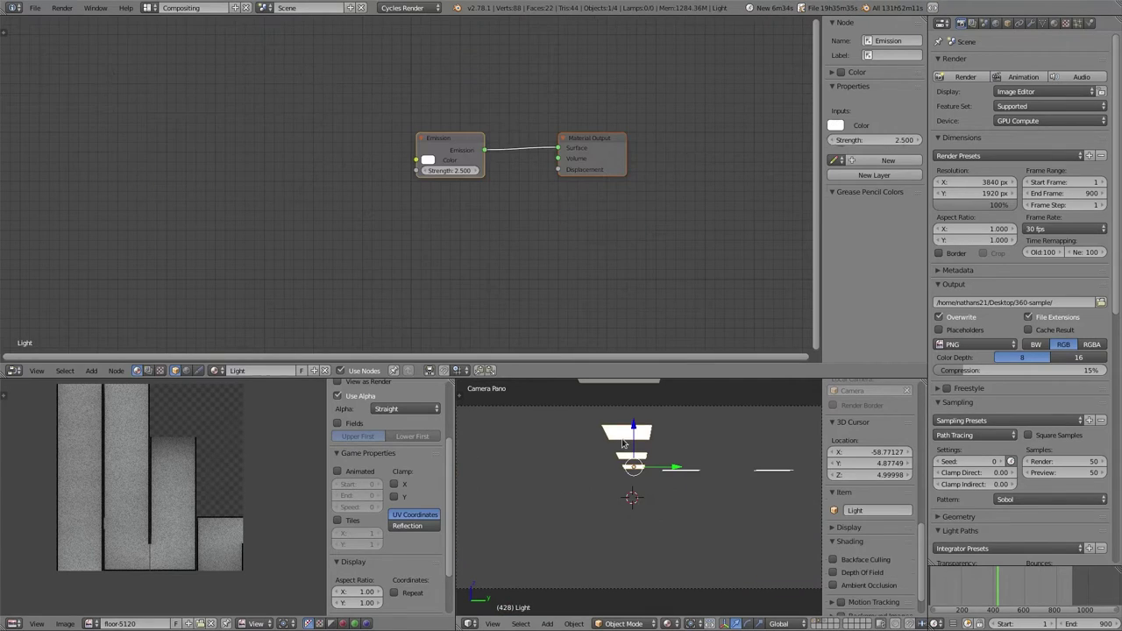
{"action": "key", "text": "1"}
{"action": "key", "text": "grave"}
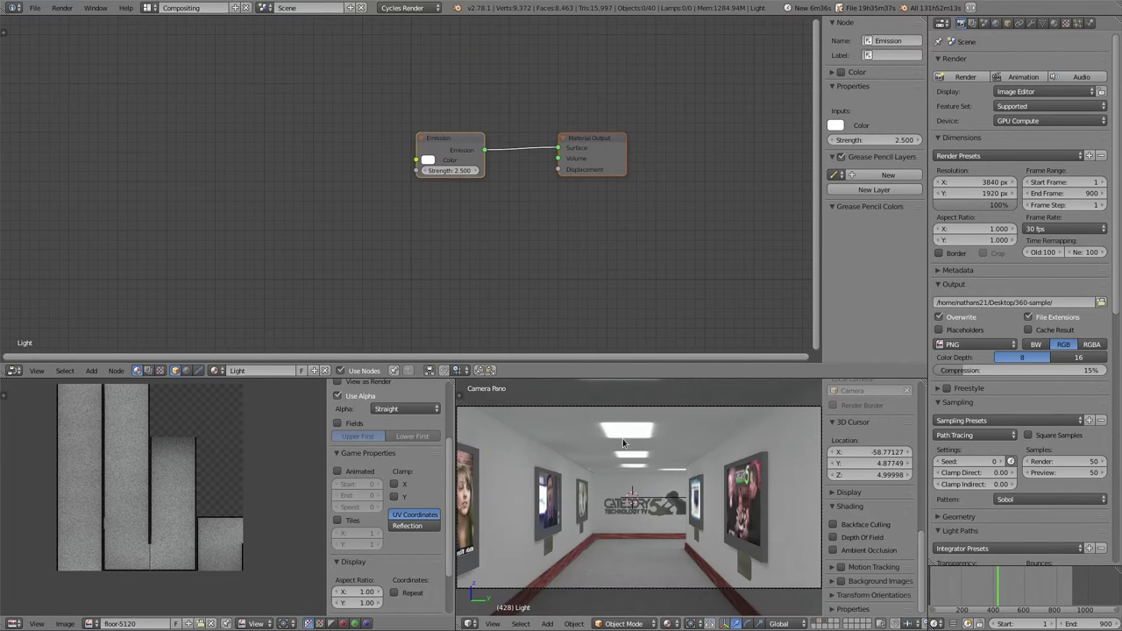
Step: Inspect the material nodes of the Hall and the Category5_Hacker wall logo, leaving nothing selected
{"action": "key", "text": "a"}
{"action": "key", "text": "a"}
{"action": "right_click", "coordinate": [615, 537]}
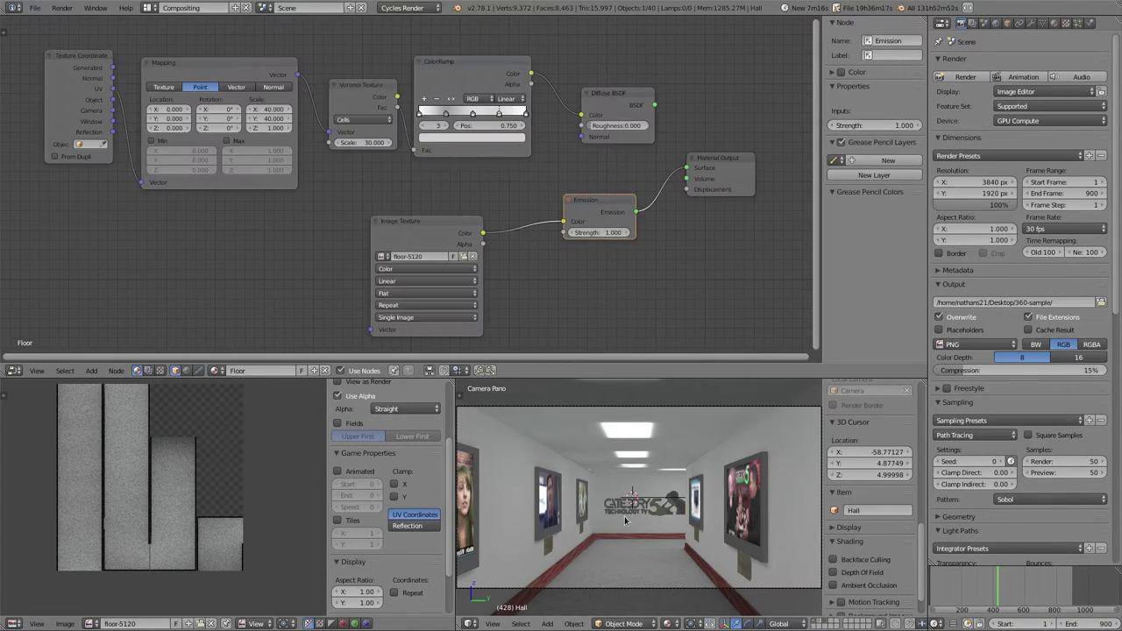
{"action": "right_click", "coordinate": [624, 521]}
{"action": "key", "text": "a"}
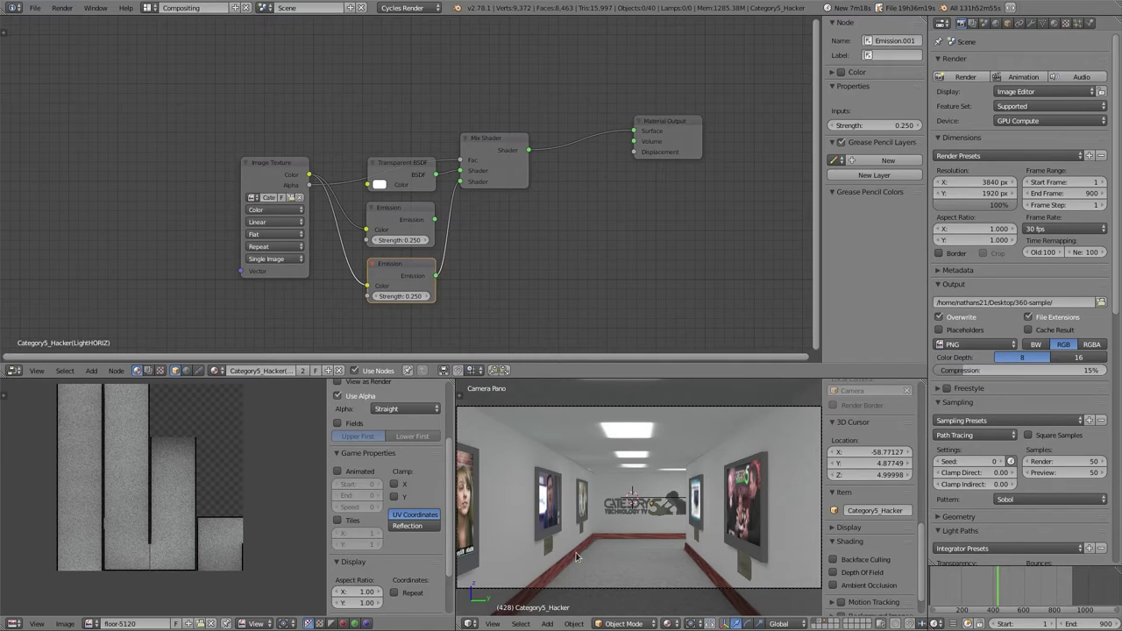
Step: Look closer at the baked floor image and select the hallway screens' Frame.001 object to show its TV material
{"action": "scroll", "coordinate": [149, 512], "scroll_direction": "up", "scroll_amount": 2}
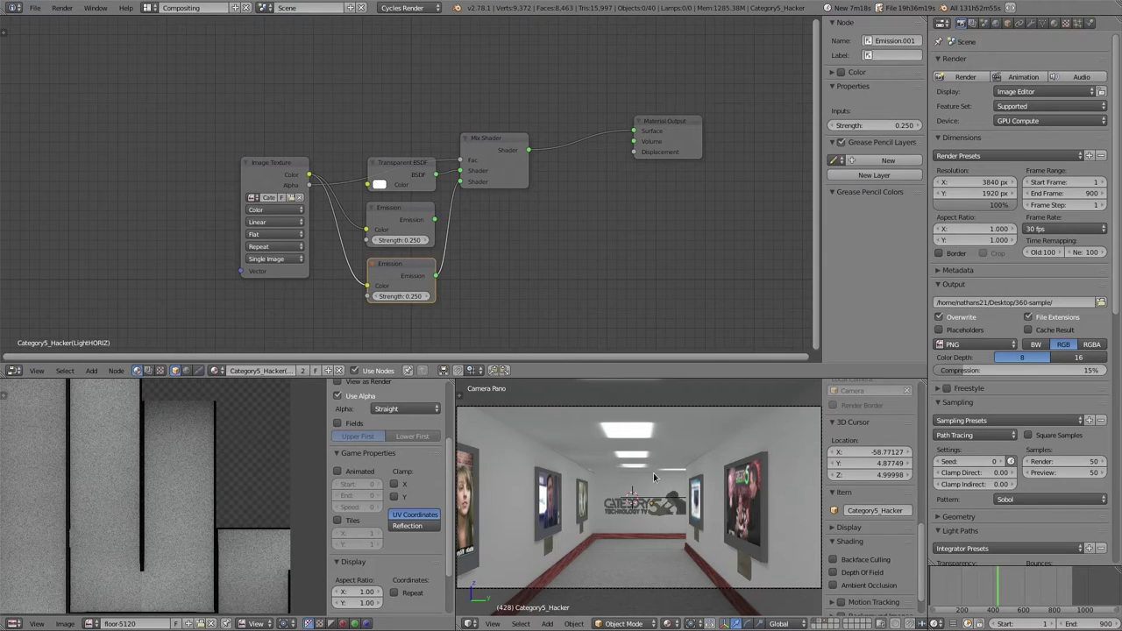
{"action": "scroll", "coordinate": [675, 511], "scroll_direction": "down", "scroll_amount": 2}
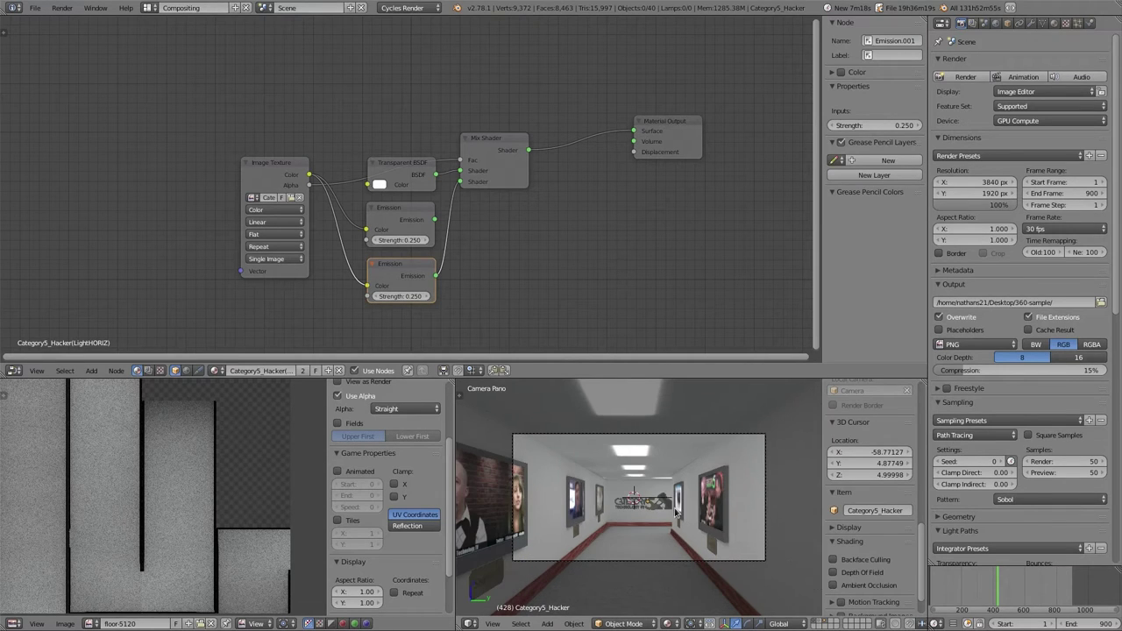
{"action": "right_click", "coordinate": [568, 531]}
{"action": "right_click", "coordinate": [570, 525]}
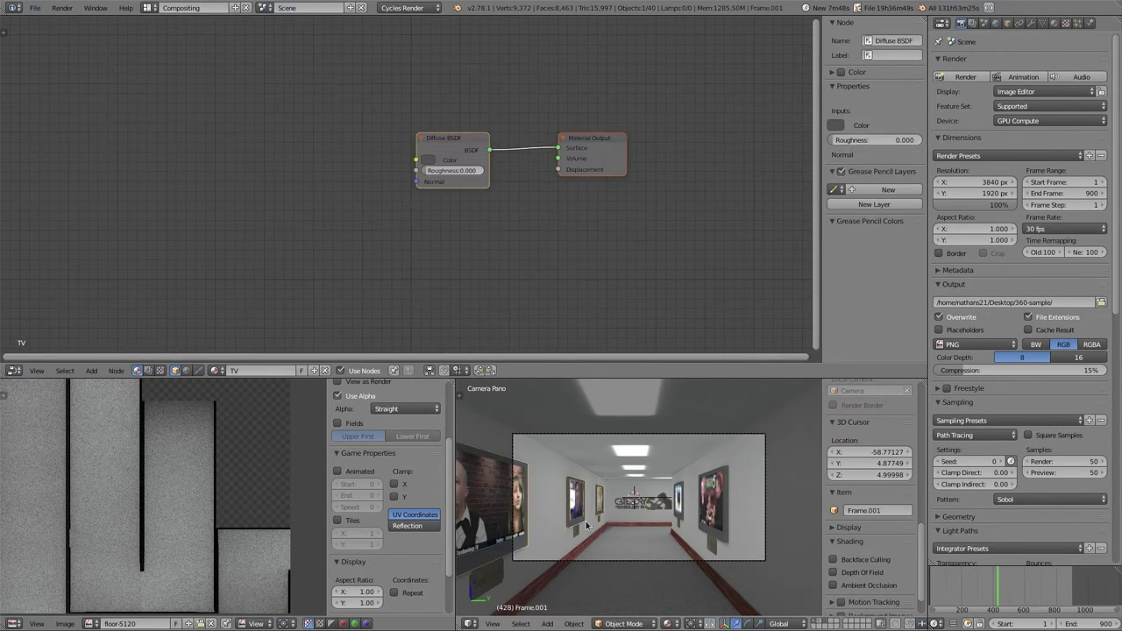
Step: Try to slide the Frame.001 screen frames along the hallway wall, viewed from outside, and select the Hall
{"action": "scroll", "coordinate": [548, 533], "scroll_direction": "down", "scroll_amount": 3}
{"action": "scroll", "coordinate": [548, 533], "scroll_direction": "down", "scroll_amount": 1}
{"action": "middle_click_drag", "start_coordinate": [549, 532], "coordinate": [646, 543]}
{"action": "scroll", "coordinate": [646, 543], "scroll_direction": "down", "scroll_amount": 6}
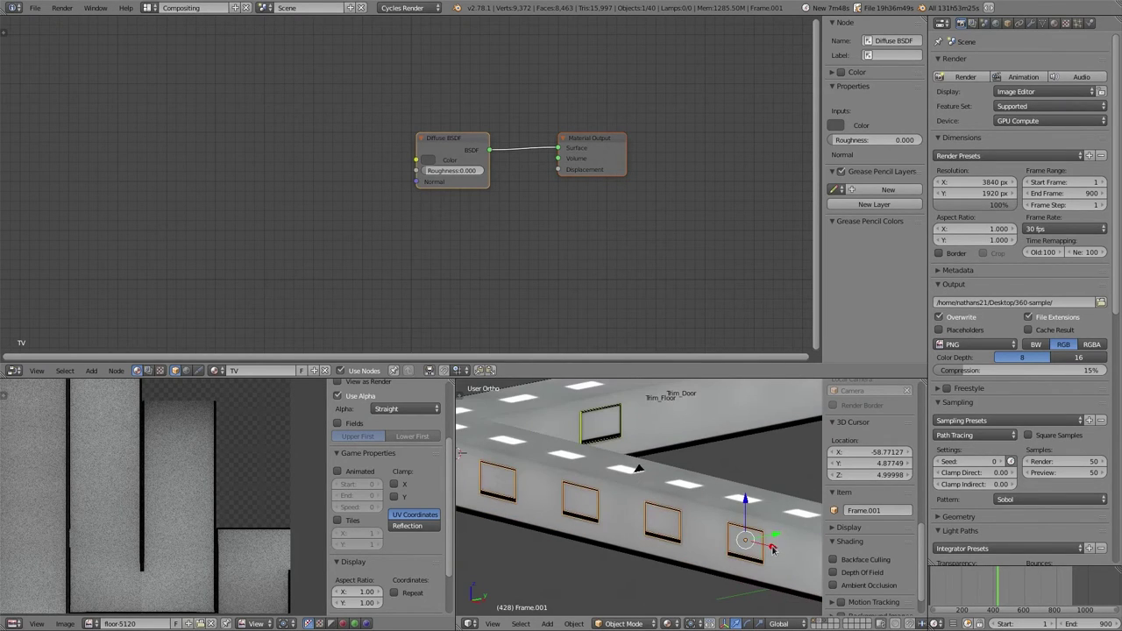
{"action": "key", "text": "shift+d"}
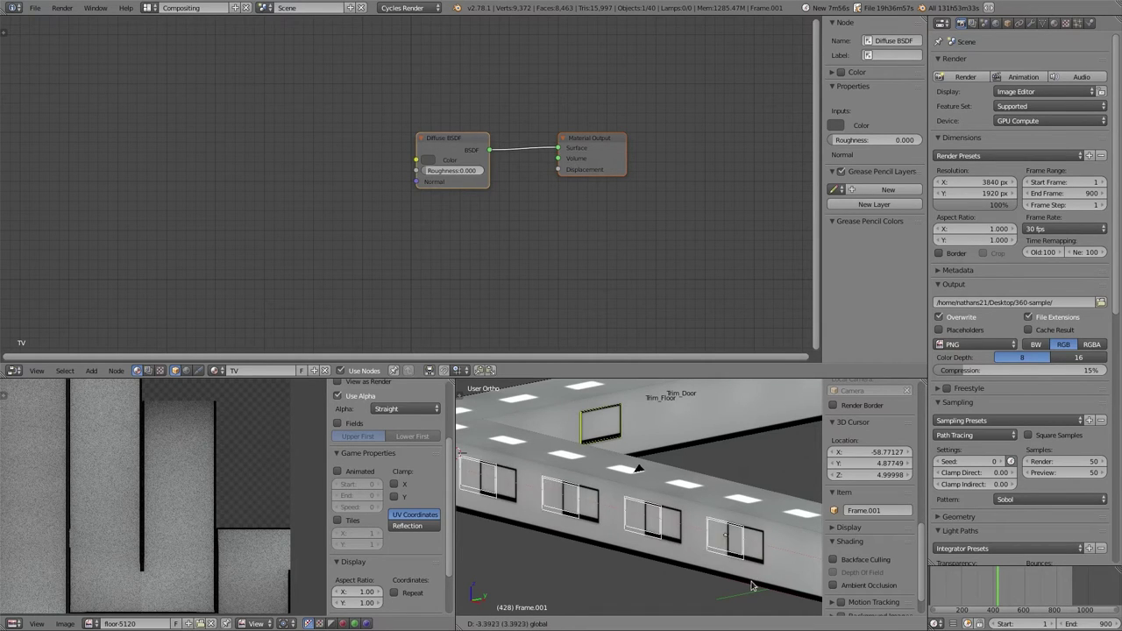
{"action": "left_click", "coordinate": [751, 585]}
{"action": "right_click", "coordinate": [796, 552]}
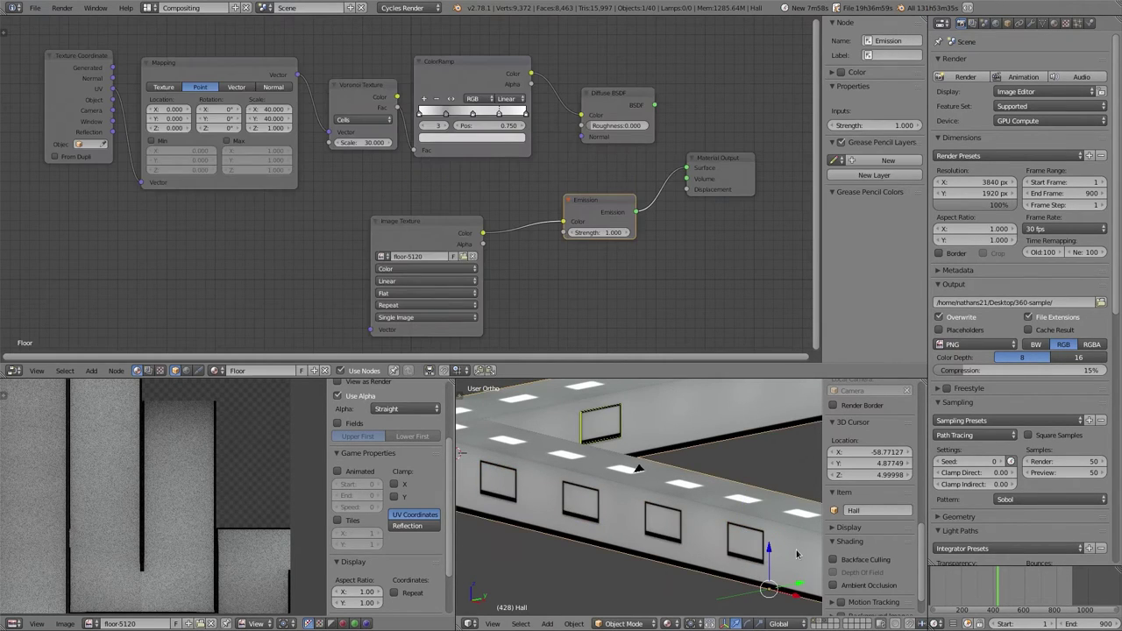
Step: Return to the camera view down the hallway and move the timeline to frame 0
{"action": "key", "text": "KP_0"}
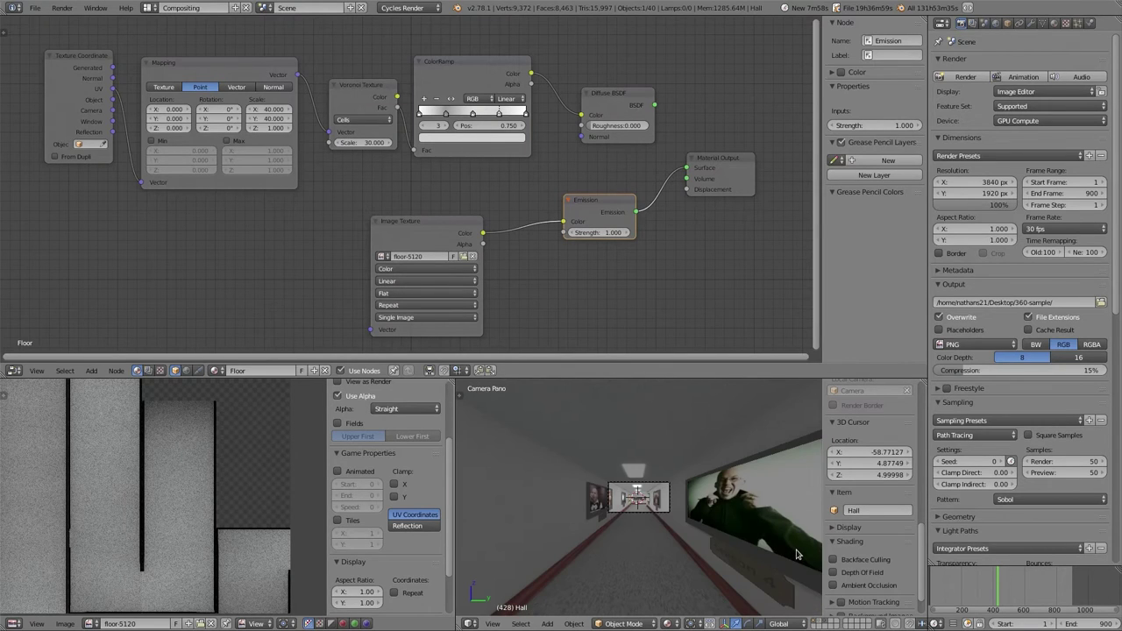
{"action": "scroll", "coordinate": [701, 508], "scroll_direction": "up", "scroll_amount": 5}
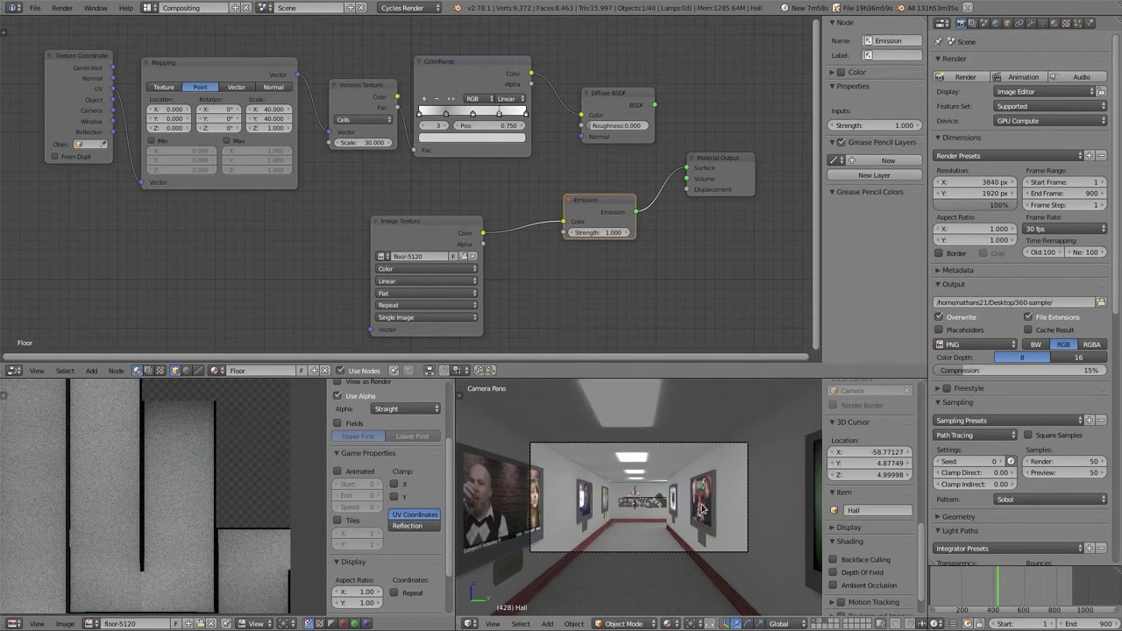
{"action": "scroll", "coordinate": [702, 508], "scroll_direction": "up", "scroll_amount": 1}
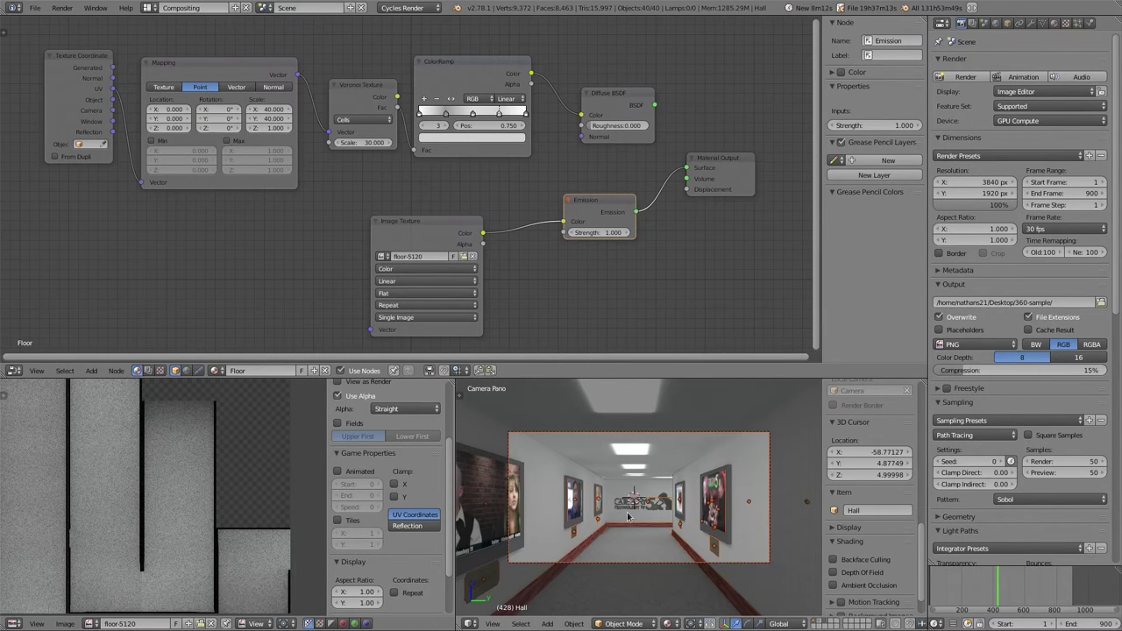
{"action": "left_click_drag", "start_coordinate": [984, 592], "coordinate": [929, 592]}
{"action": "scroll", "coordinate": [633, 517], "scroll_direction": "down", "scroll_amount": 3}
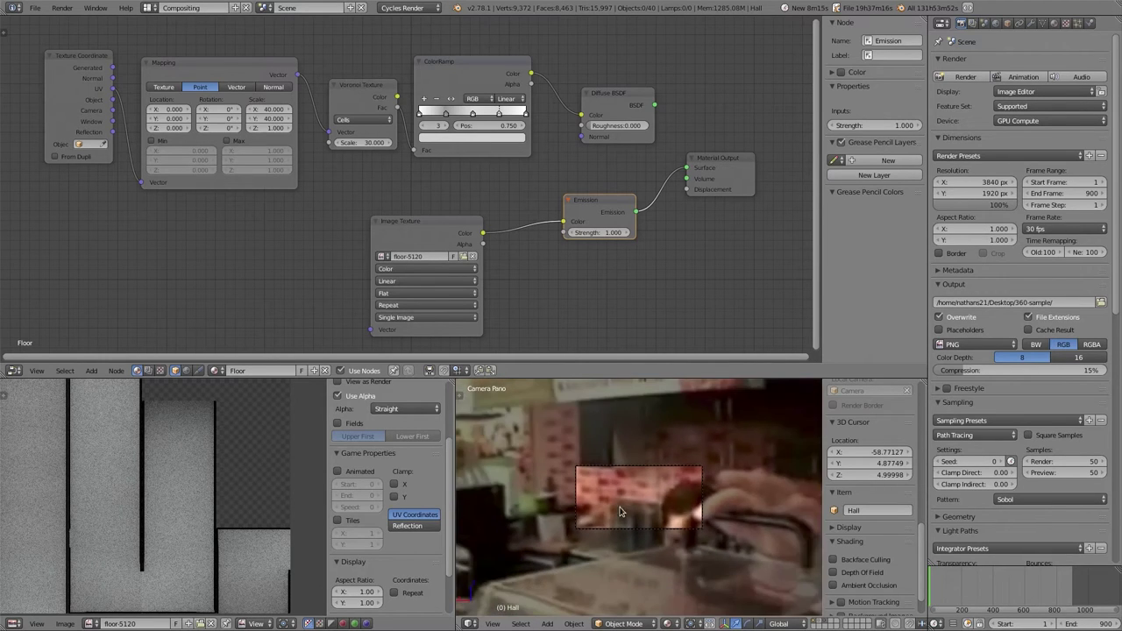
Step: Leave the camera view, switch the 3D view to wireframe shading and select the Camera object
{"action": "mouse_move", "coordinate": [633, 517]}
{"action": "middle_mouse_down"}
{"action": "mouse_move", "coordinate": [653, 535]}
{"action": "mouse_move", "coordinate": [633, 518]}
{"action": "middle_mouse_up"}
{"action": "key", "text": "z"}
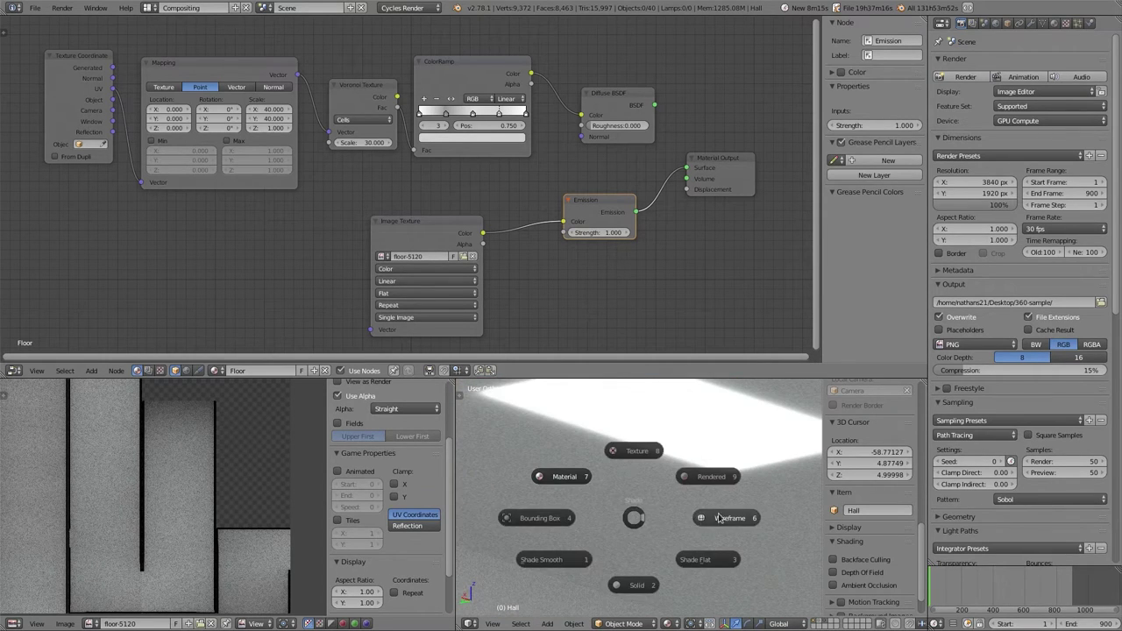
{"action": "left_click", "coordinate": [689, 519]}
{"action": "scroll", "coordinate": [689, 522], "scroll_direction": "down", "scroll_amount": 3}
{"action": "right_click", "coordinate": [676, 491]}
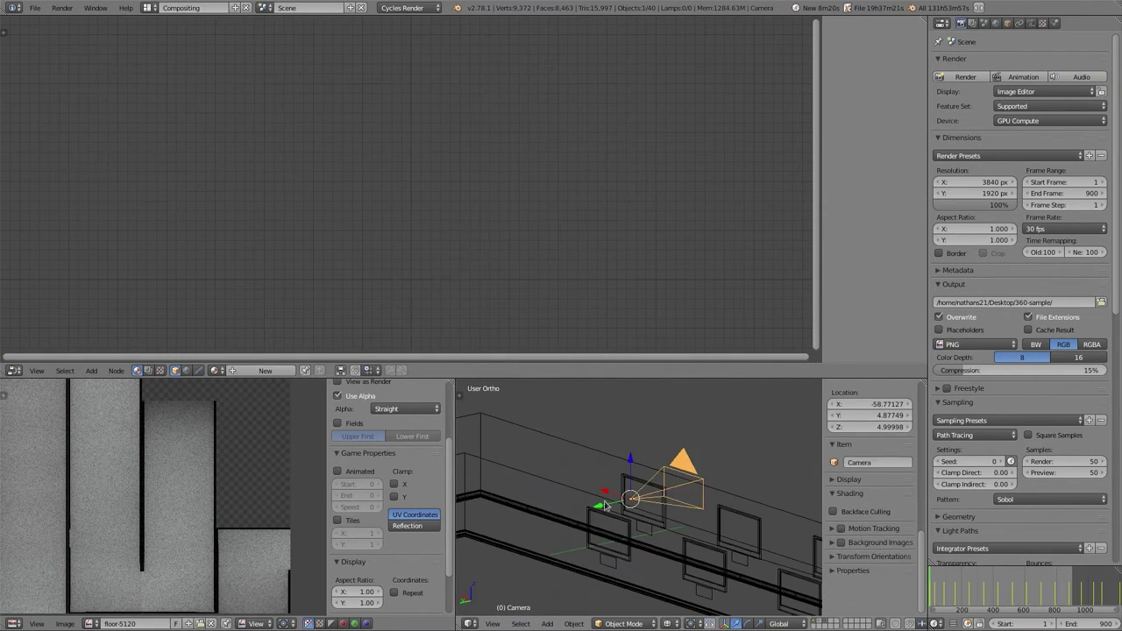
{"action": "right_click", "coordinate": [609, 460]}
{"action": "right_click", "coordinate": [699, 493]}
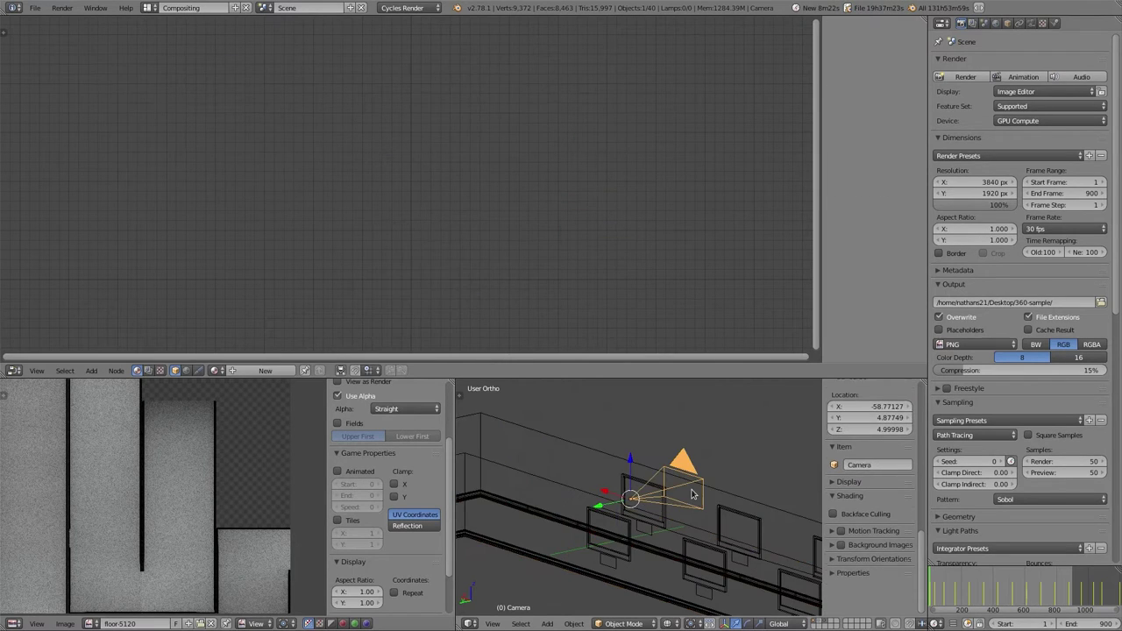
Step: Centre the view on the Camera and view the hallway layout from the top
{"action": "key", "text": "KP_Decimal"}
{"action": "scroll", "coordinate": [692, 495], "scroll_direction": "down", "scroll_amount": 2}
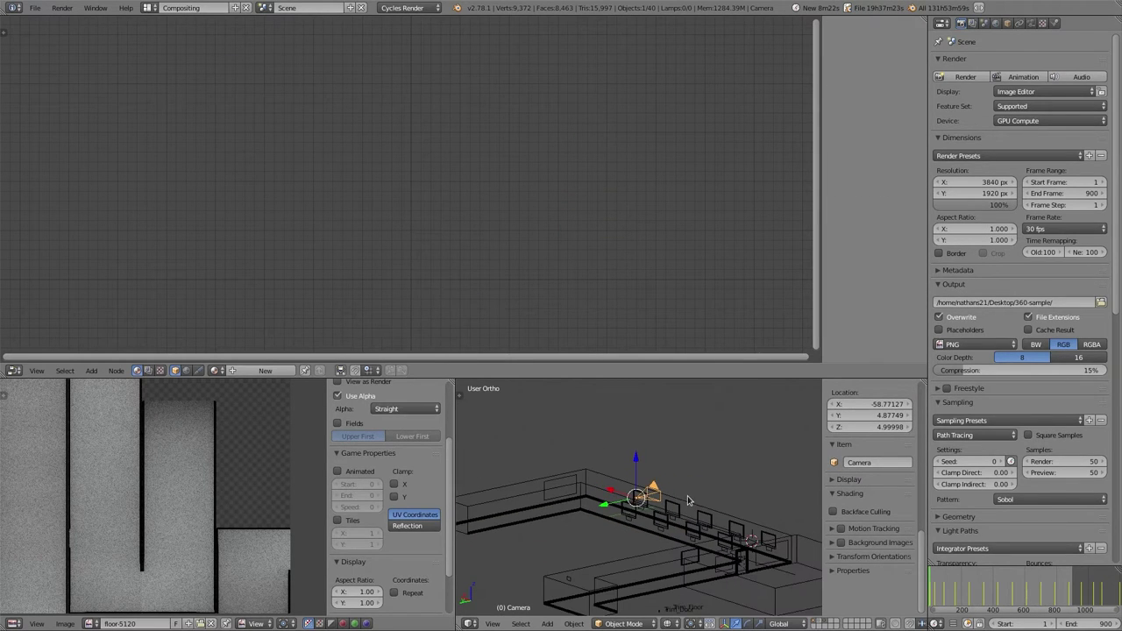
{"action": "scroll", "coordinate": [686, 506], "scroll_direction": "down", "scroll_amount": 1}
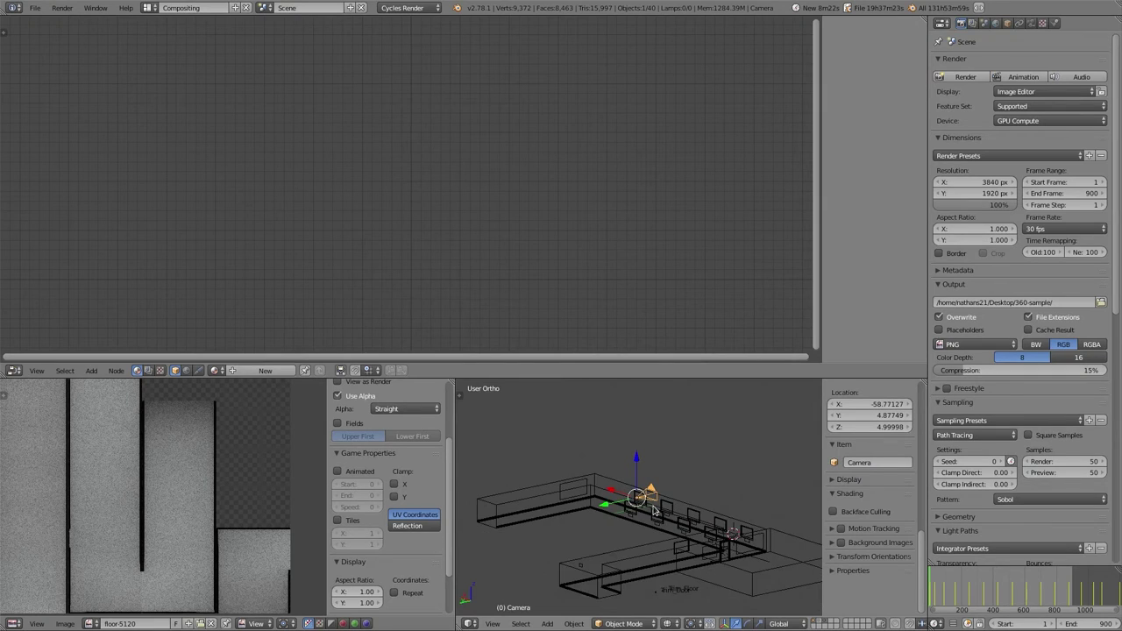
{"action": "scroll", "coordinate": [651, 519], "scroll_direction": "up", "scroll_amount": 2}
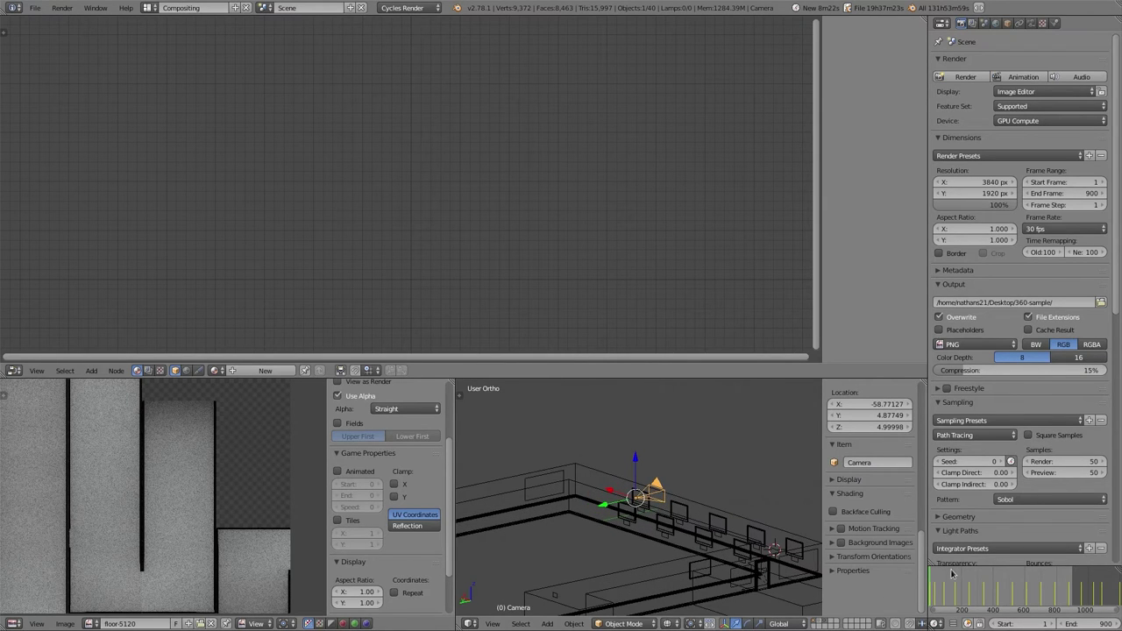
{"action": "middle_click_drag", "start_coordinate": [943, 597], "coordinate": [1046, 592]}
{"action": "left_click_drag", "start_coordinate": [1045, 593], "coordinate": [1024, 593]}
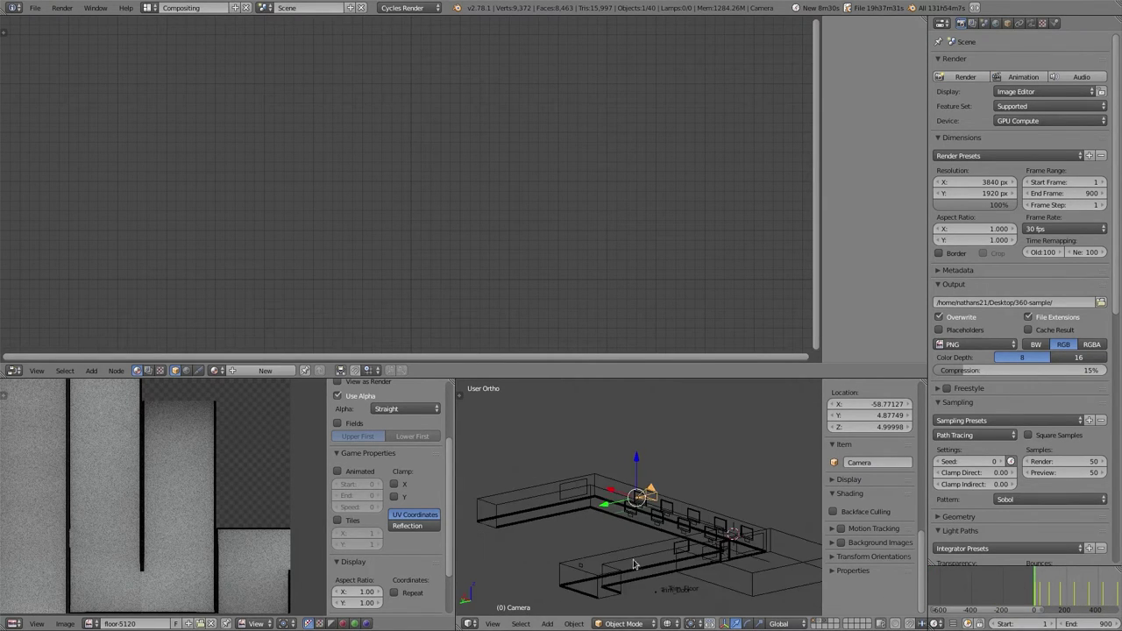
{"action": "middle_click_drag", "start_coordinate": [633, 537], "coordinate": [661, 563]}
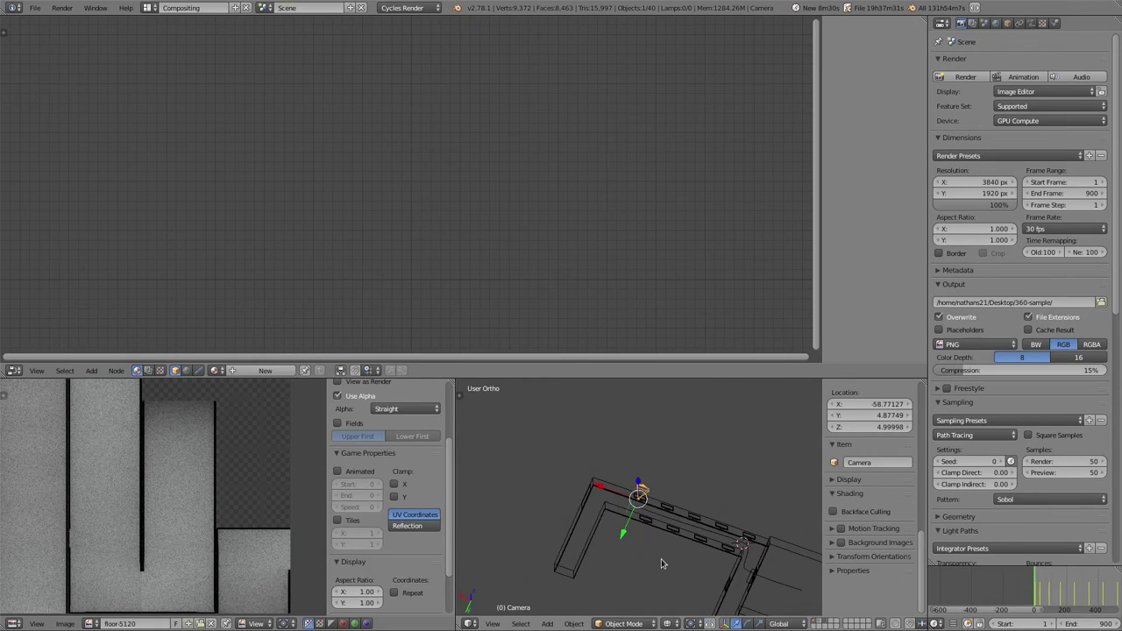
{"action": "key", "text": "KP_7"}
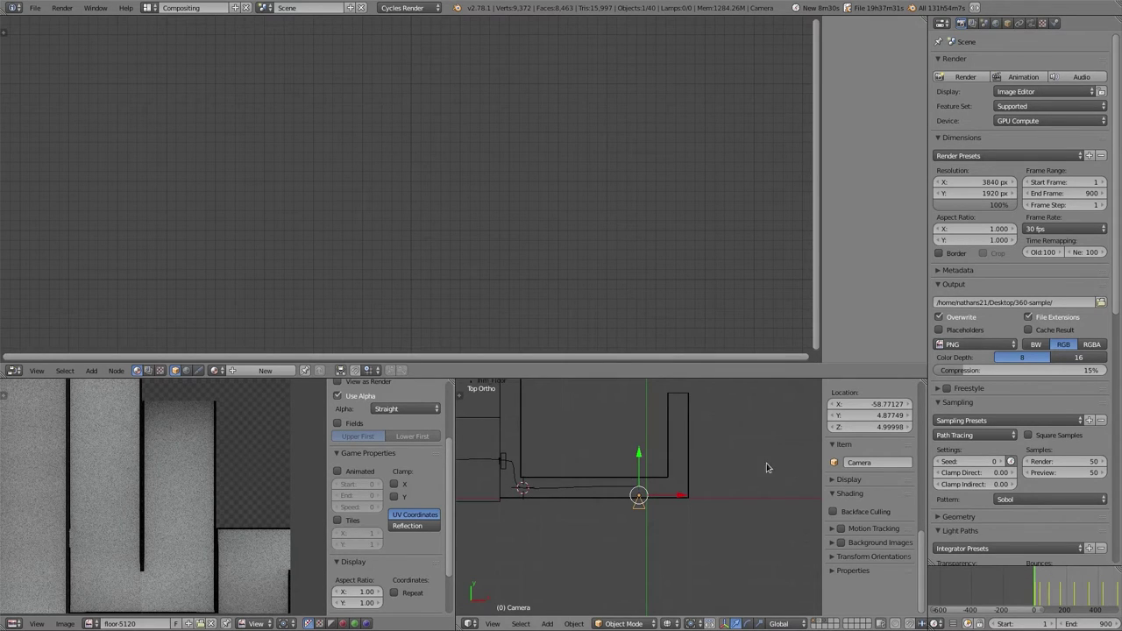
Step: Follow the wireframe hallway around its corners, from the camera's starting position to the doorway into the room
{"action": "middle_click_drag", "start_coordinate": [762, 475], "coordinate": [666, 549]}
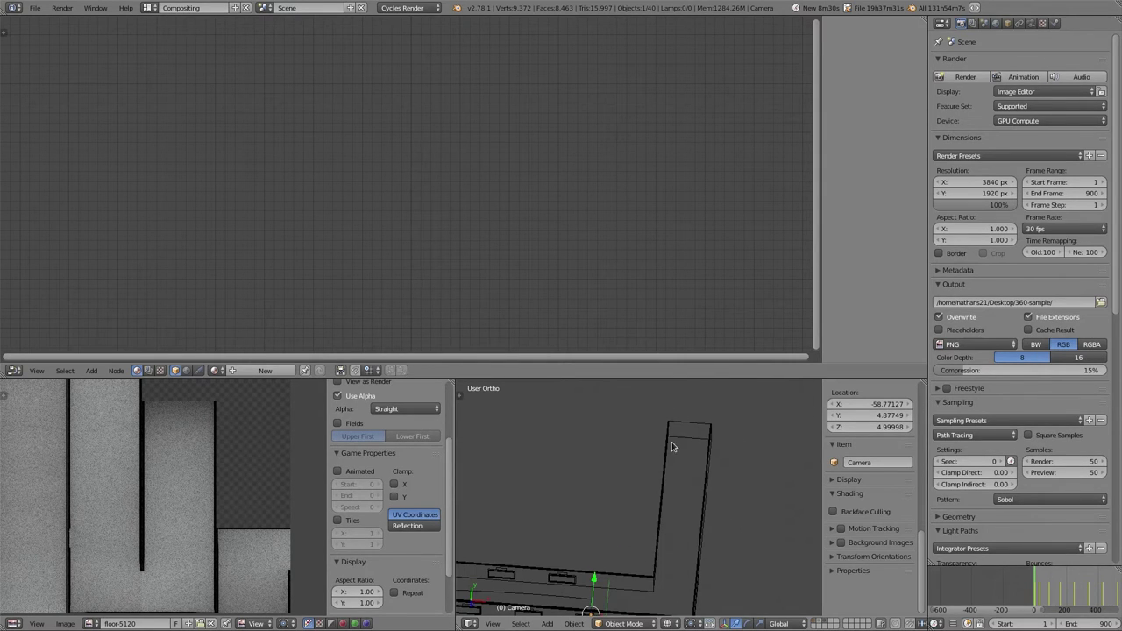
{"action": "middle_click_drag", "start_coordinate": [654, 598], "coordinate": [682, 535]}
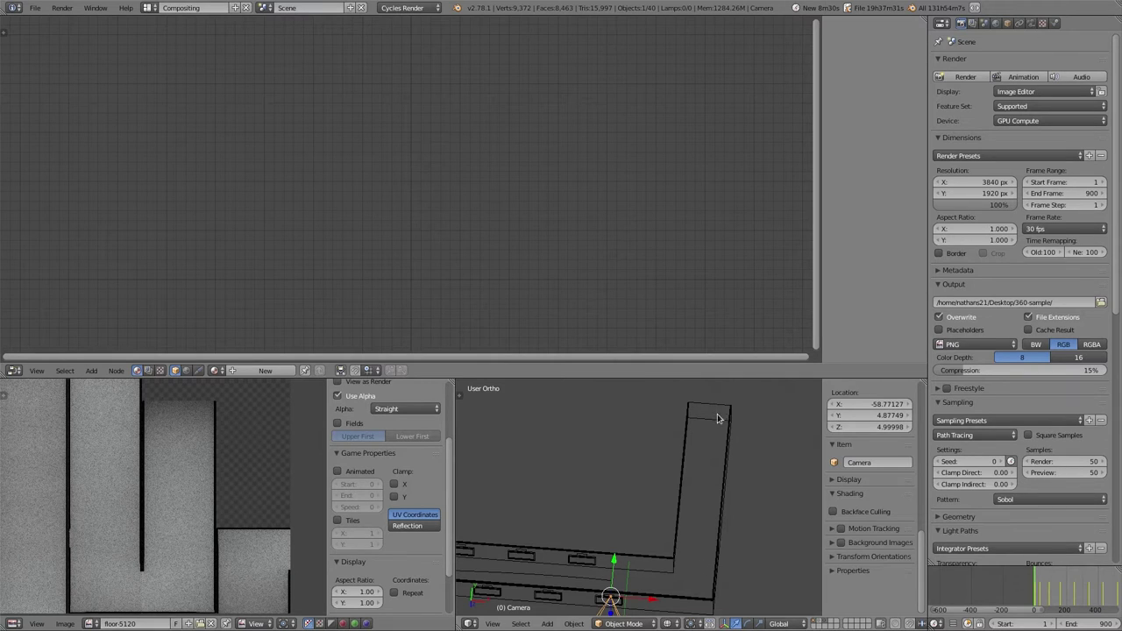
{"action": "middle_click_drag", "start_coordinate": [715, 424], "coordinate": [482, 599]}
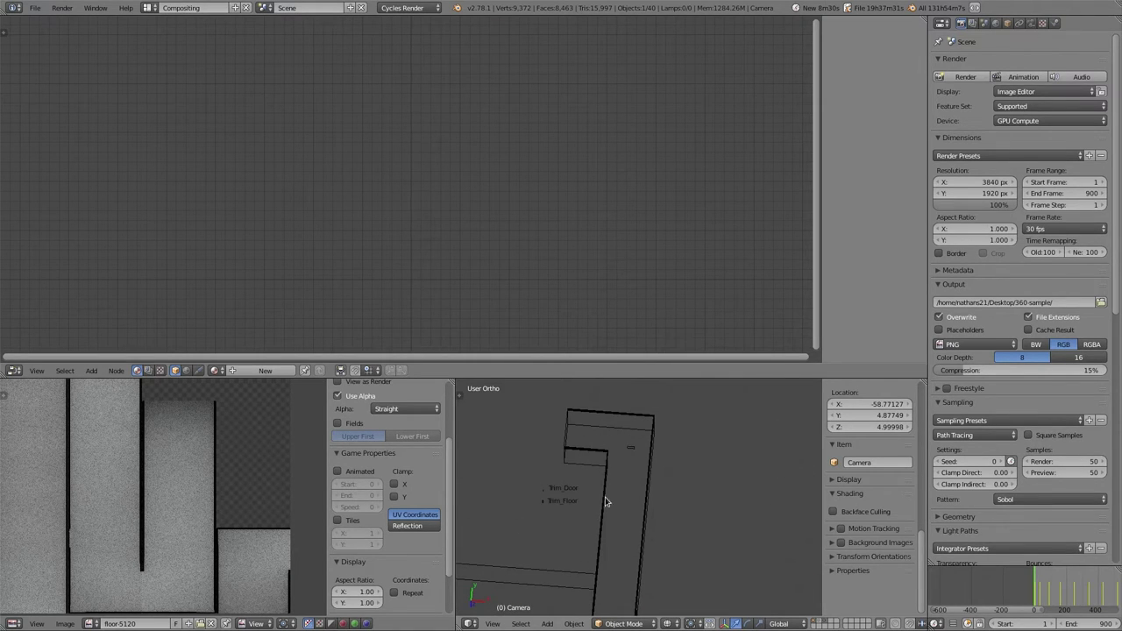
{"action": "middle_click_drag", "start_coordinate": [605, 502], "coordinate": [565, 378], "text": "shift"}
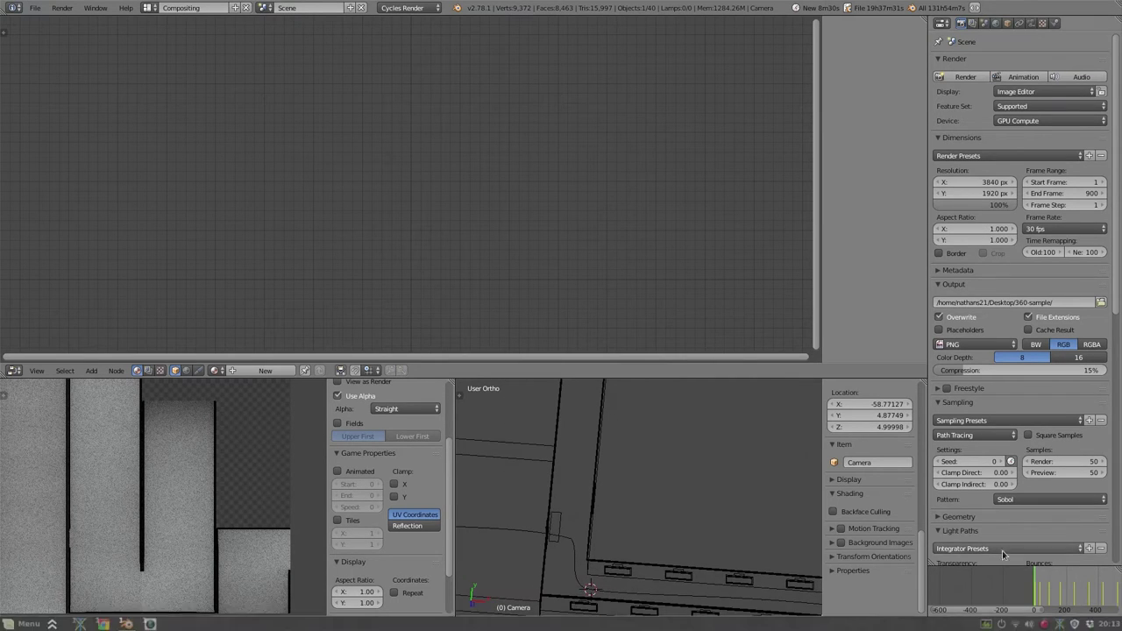
Step: Scrub the timeline through frame 978 to 1133 to follow the camera through the doorway, and select the adjoining room object
{"action": "mouse_move", "coordinate": [1075, 589]}
{"action": "middle_mouse_down"}
{"action": "mouse_move", "coordinate": [932, 587]}
{"action": "mouse_move", "coordinate": [1089, 585]}
{"action": "mouse_move", "coordinate": [1060, 582]}
{"action": "middle_mouse_up"}
{"action": "left_click_drag", "start_coordinate": [991, 589], "coordinate": [1022, 603]}
{"action": "middle_click_drag", "start_coordinate": [623, 476], "coordinate": [640, 604], "text": "shift"}
{"action": "middle_click_drag", "start_coordinate": [623, 508], "coordinate": [665, 576], "text": "shift"}
{"action": "middle_click_drag", "start_coordinate": [536, 513], "coordinate": [584, 518], "text": "shift"}
{"action": "right_click", "coordinate": [612, 445]}
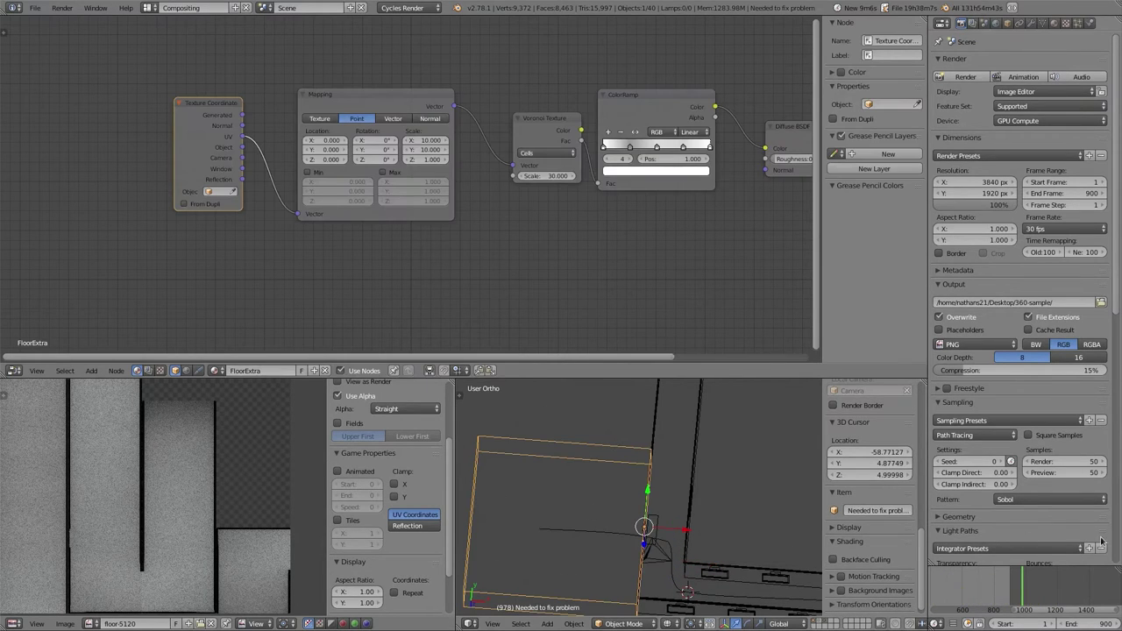
{"action": "left_click_drag", "start_coordinate": [1015, 579], "coordinate": [1047, 599]}
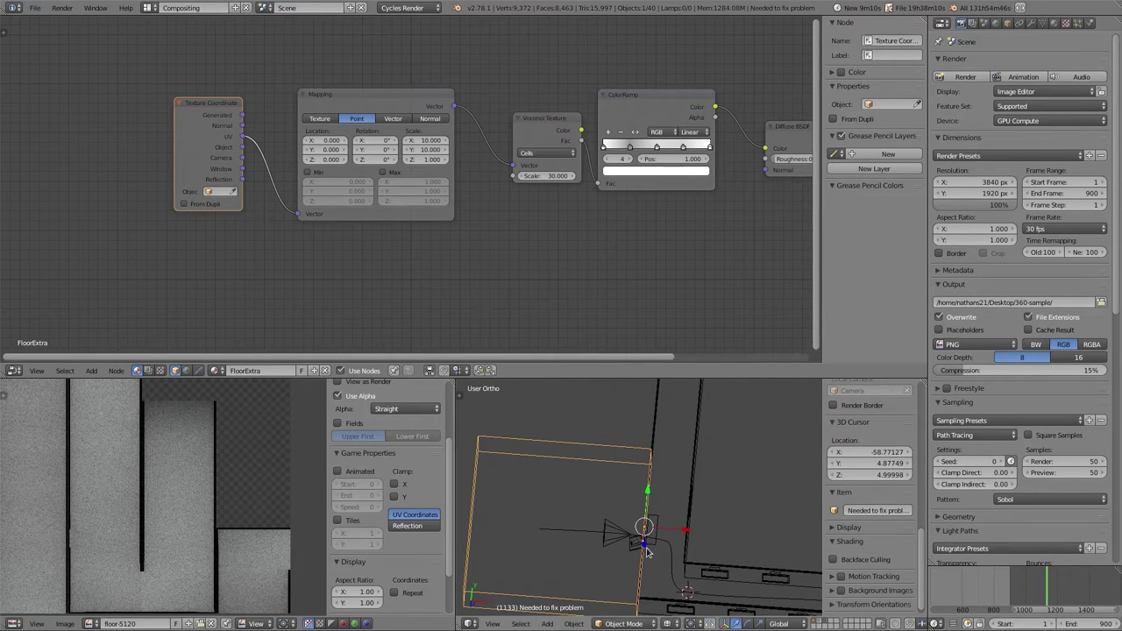
Step: Examine the adjoining room and the hallway corner around its doorway from several angles in the wireframe view
{"action": "scroll", "coordinate": [639, 526], "scroll_direction": "down", "scroll_amount": 2}
{"action": "middle_click_drag", "start_coordinate": [642, 543], "coordinate": [546, 433]}
{"action": "middle_click_drag", "start_coordinate": [769, 537], "coordinate": [538, 526]}
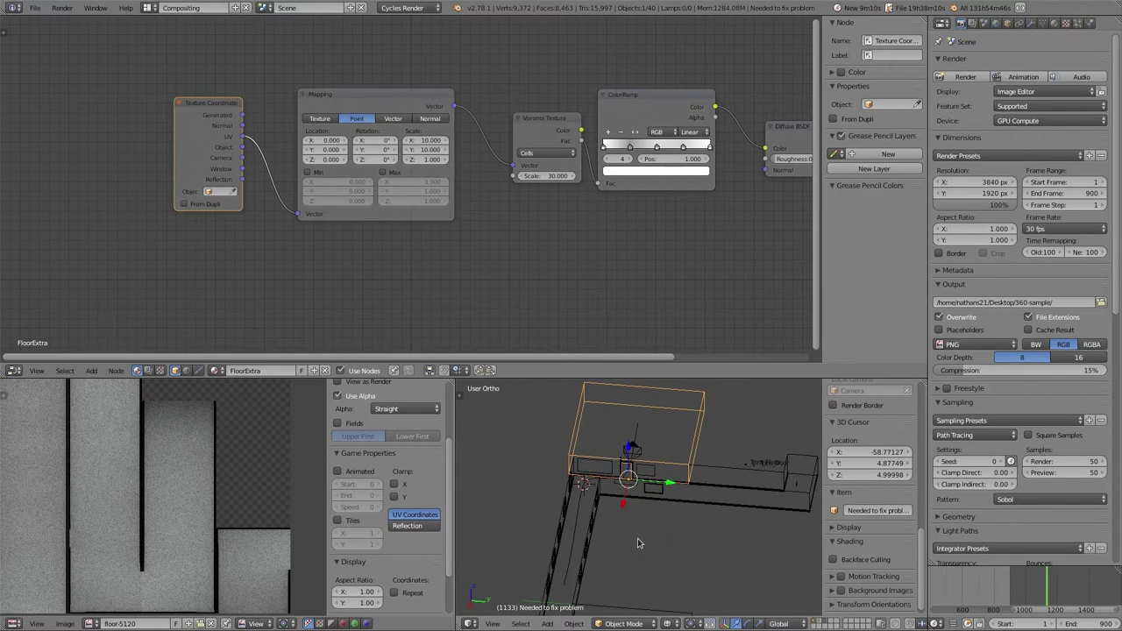
{"action": "scroll", "coordinate": [638, 545], "scroll_direction": "up", "scroll_amount": 3}
{"action": "middle_click_drag", "start_coordinate": [617, 492], "coordinate": [707, 416], "text": "shift"}
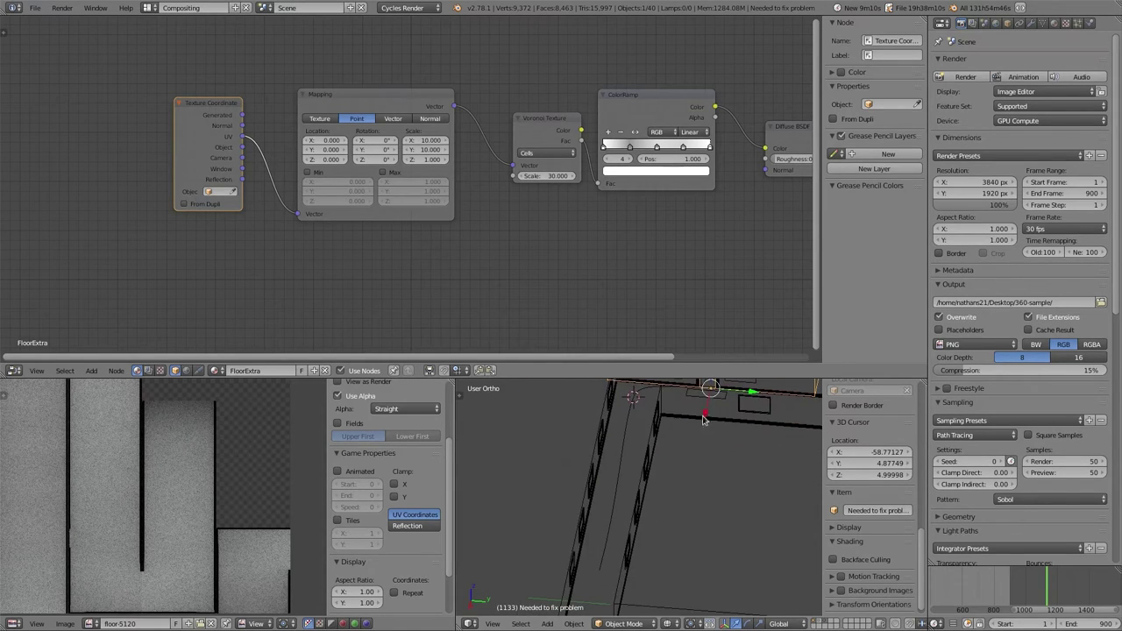
{"action": "scroll", "coordinate": [611, 516], "scroll_direction": "down", "scroll_amount": 1}
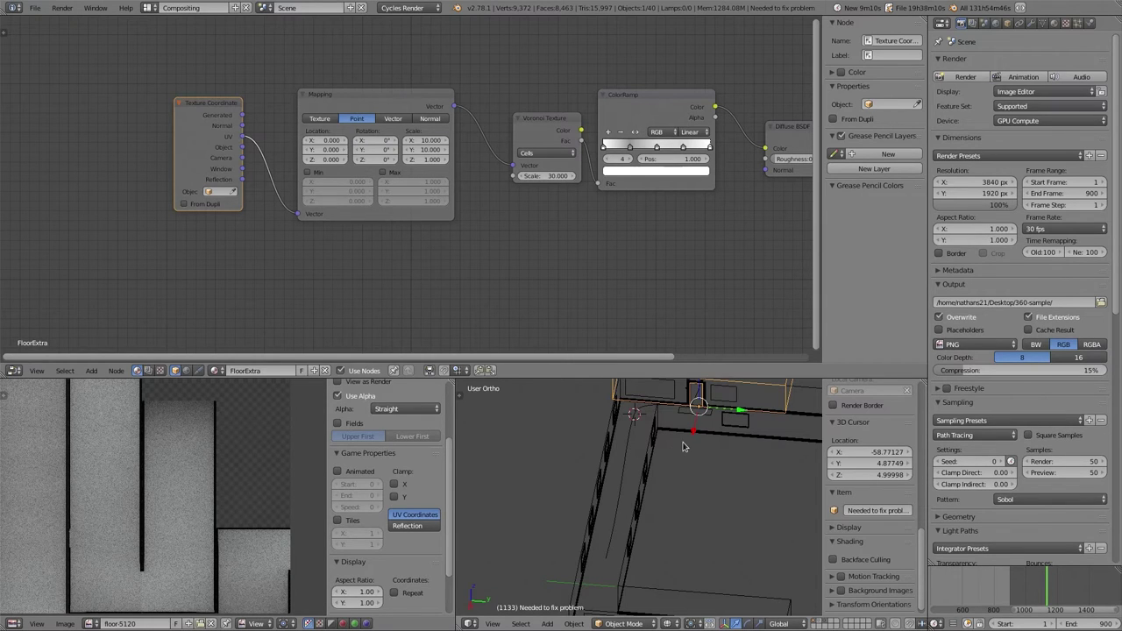
{"action": "middle_click_drag", "start_coordinate": [684, 447], "coordinate": [599, 568]}
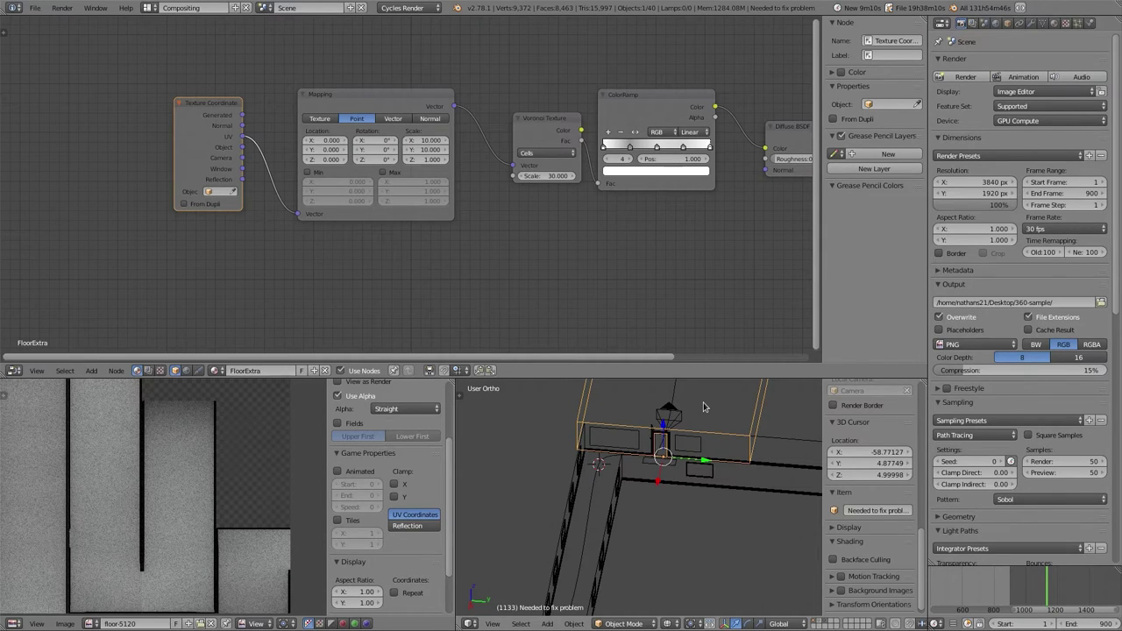
{"action": "middle_click_drag", "start_coordinate": [767, 467], "coordinate": [621, 570]}
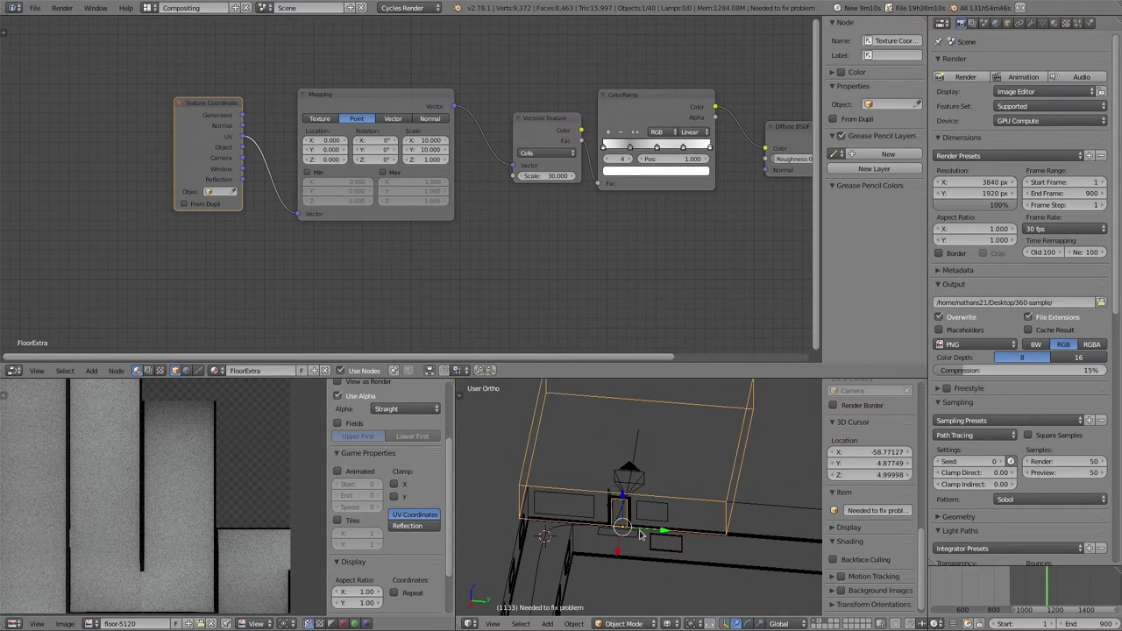
{"action": "middle_click_drag", "start_coordinate": [646, 524], "coordinate": [675, 487]}
Step: Scrub the timeline back to frame 0 and view the hallway around the room's doorway
{"action": "mouse_move", "coordinate": [1042, 586]}
{"action": "left_mouse_down"}
{"action": "mouse_move", "coordinate": [987, 589]}
{"action": "mouse_move", "coordinate": [1101, 587]}
{"action": "mouse_move", "coordinate": [936, 581]}
{"action": "mouse_move", "coordinate": [1089, 575]}
{"action": "mouse_move", "coordinate": [1032, 580]}
{"action": "left_mouse_up"}
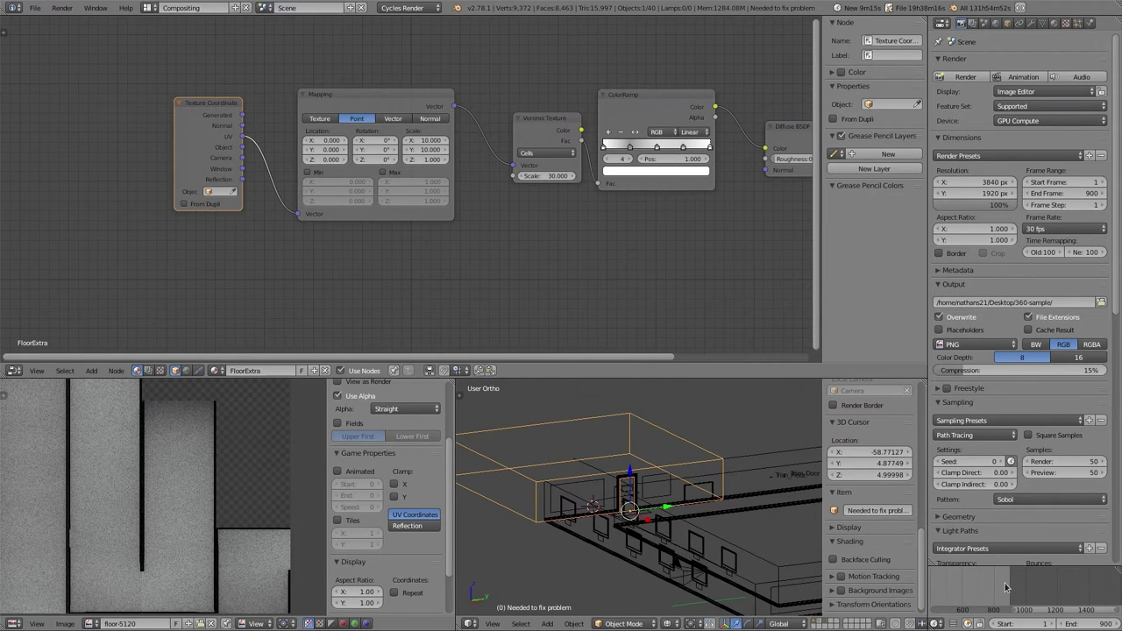
{"action": "scroll", "coordinate": [664, 491], "scroll_direction": "down", "scroll_amount": 1}
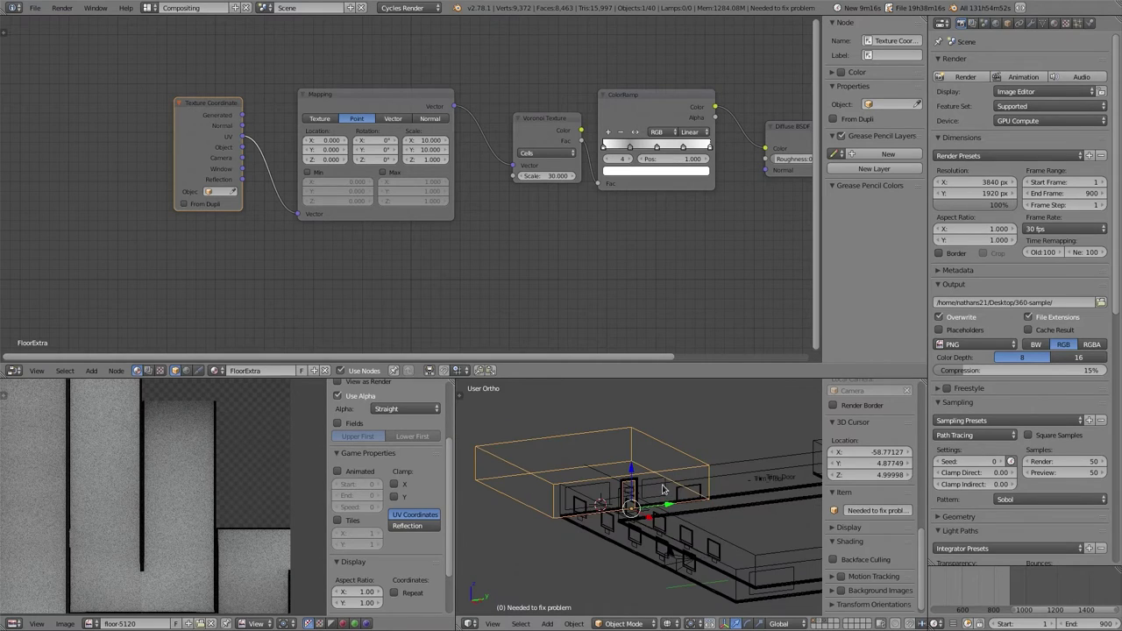
{"action": "middle_click_drag", "start_coordinate": [701, 497], "coordinate": [673, 547]}
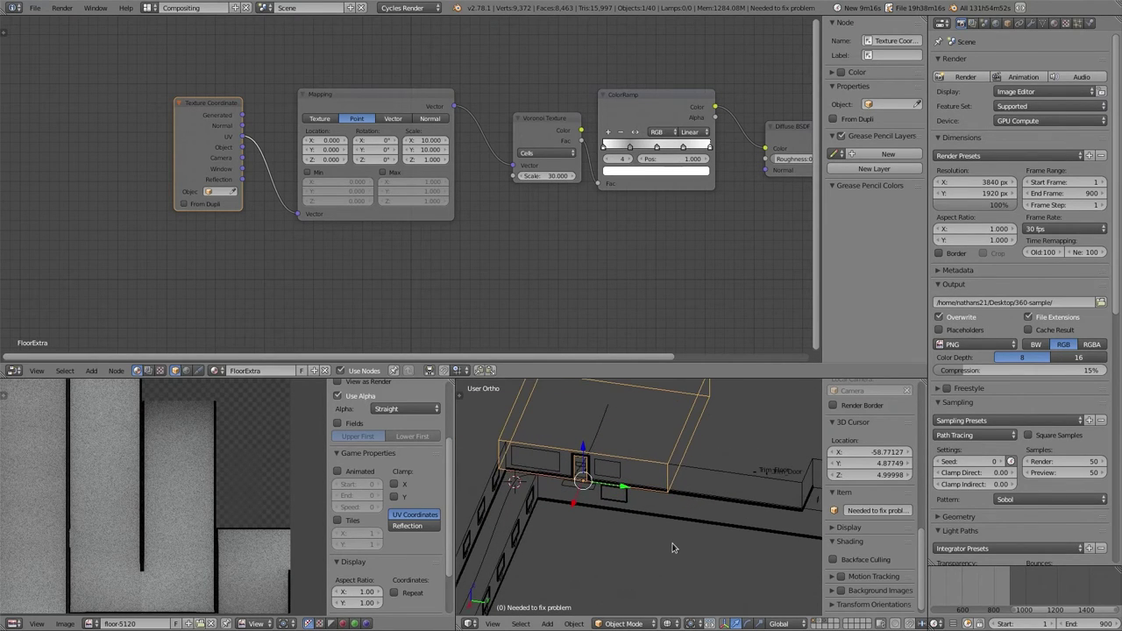
Step: Select the Hall object, show its object properties and switch the 3D view from wireframe to a textured display
{"action": "right_click", "coordinate": [711, 478]}
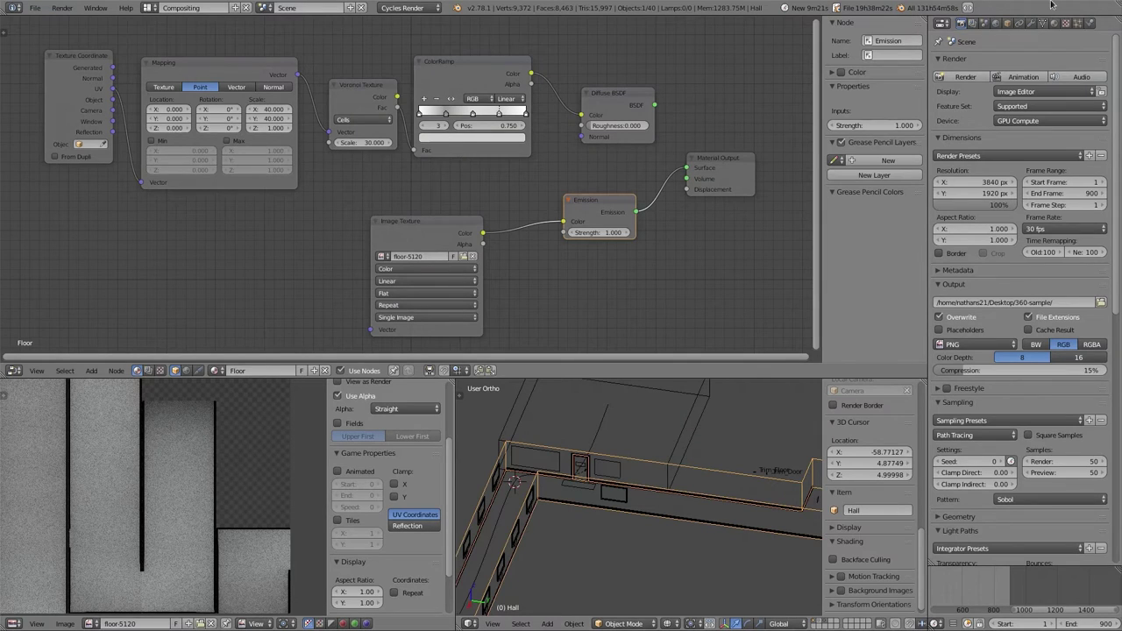
{"action": "left_click", "coordinate": [1005, 23]}
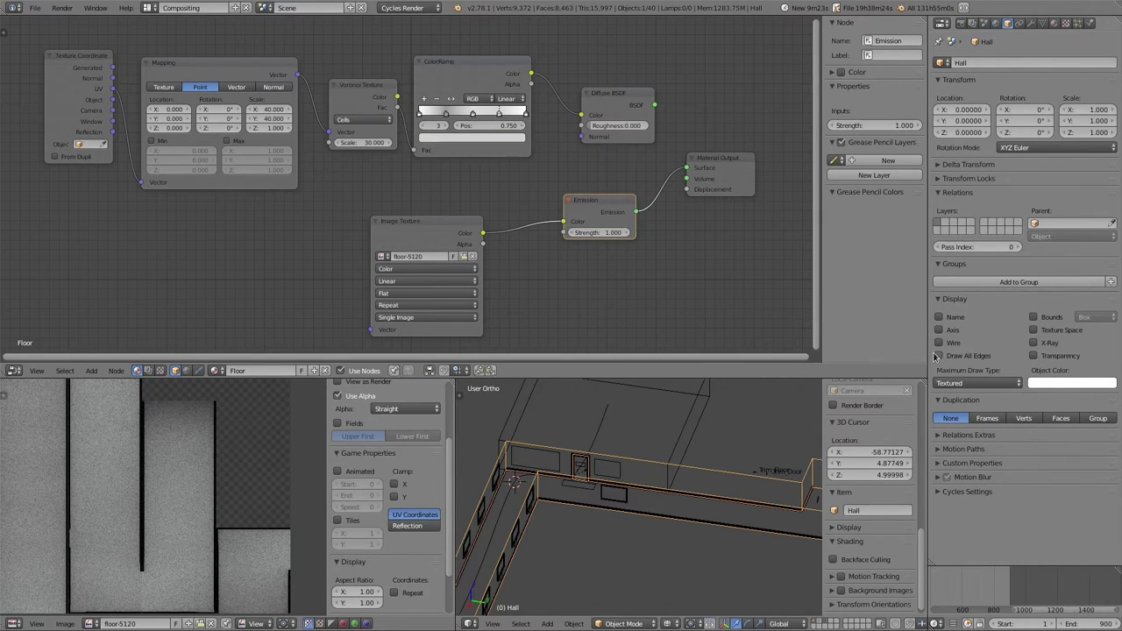
{"action": "key", "text": "z"}
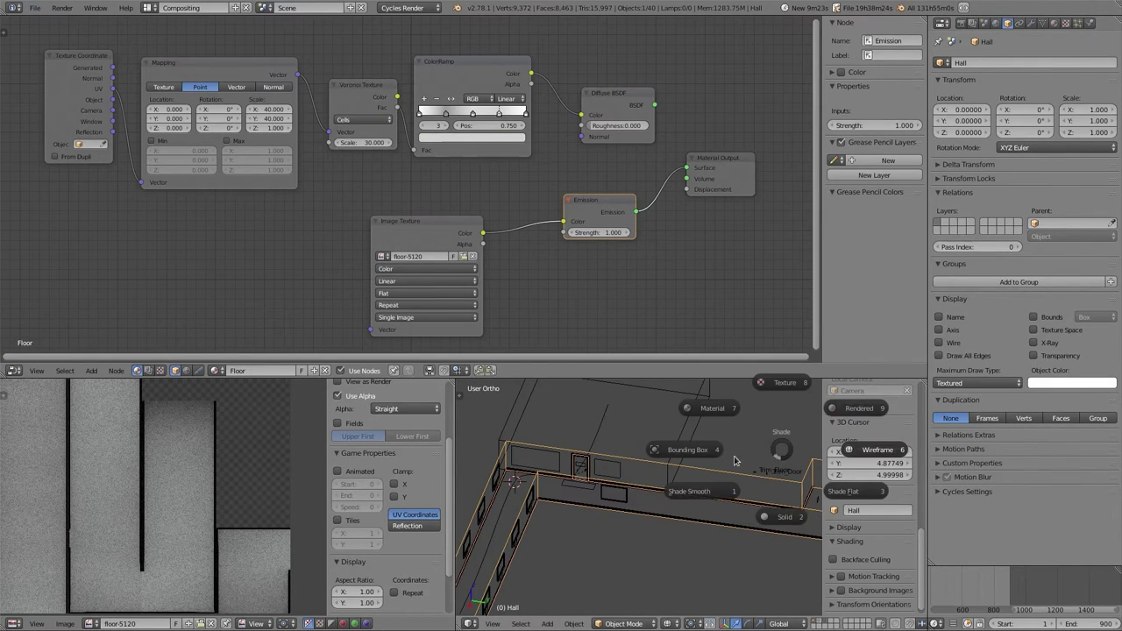
{"action": "left_click", "coordinate": [723, 412]}
{"action": "key", "text": "z"}
{"action": "left_click", "coordinate": [708, 338]}
{"action": "key", "text": "z"}
{"action": "left_click", "coordinate": [648, 408]}
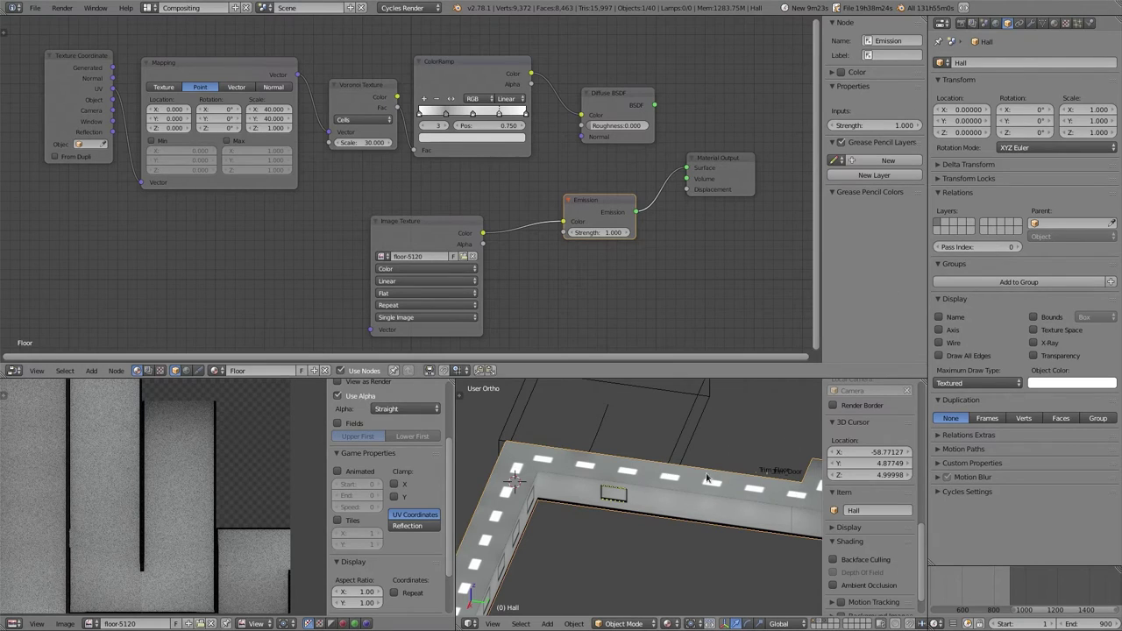
Step: Set the Hall object's maximum draw type to Wire
{"action": "middle_click_drag", "start_coordinate": [695, 493], "coordinate": [520, 506]}
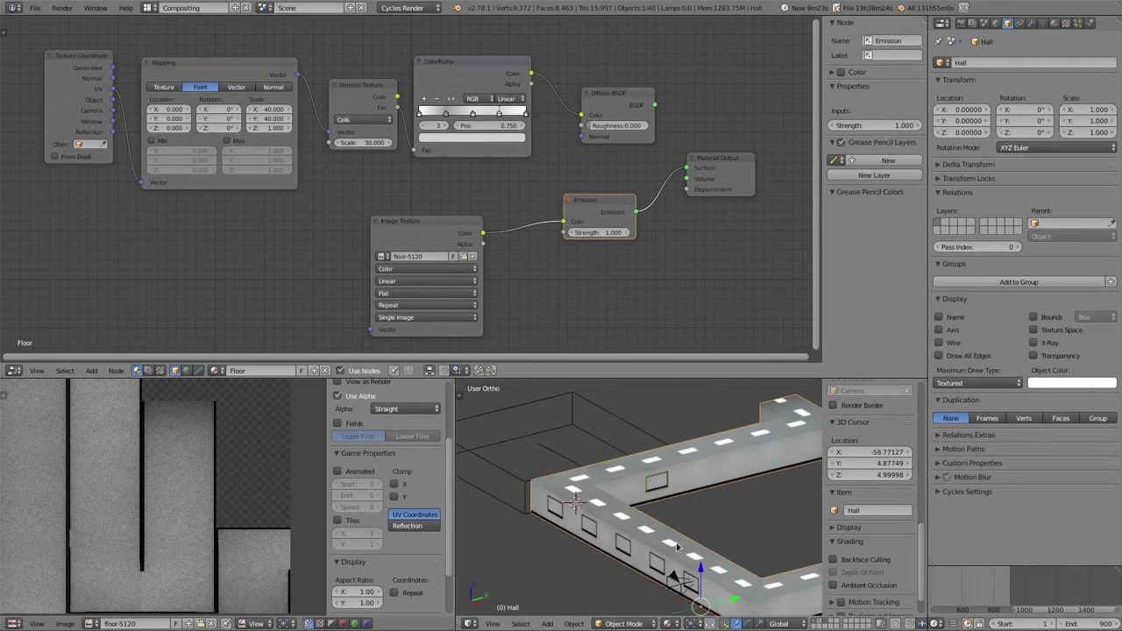
{"action": "right_click", "coordinate": [710, 515]}
{"action": "right_click", "coordinate": [769, 457]}
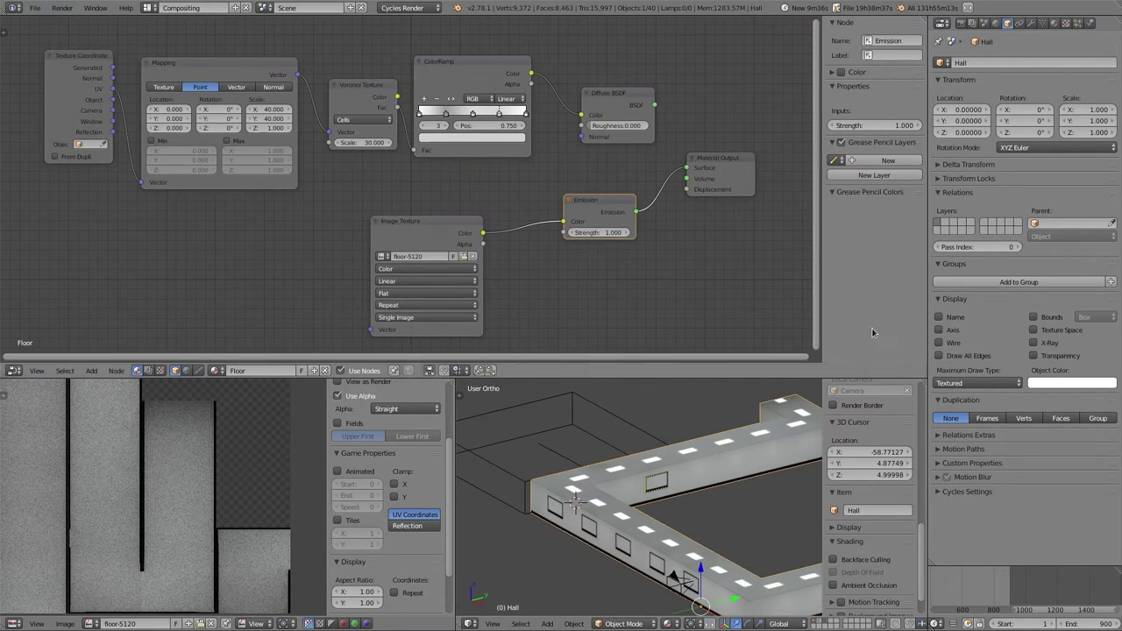
{"action": "left_click", "coordinate": [964, 383]}
{"action": "left_click", "coordinate": [972, 355]}
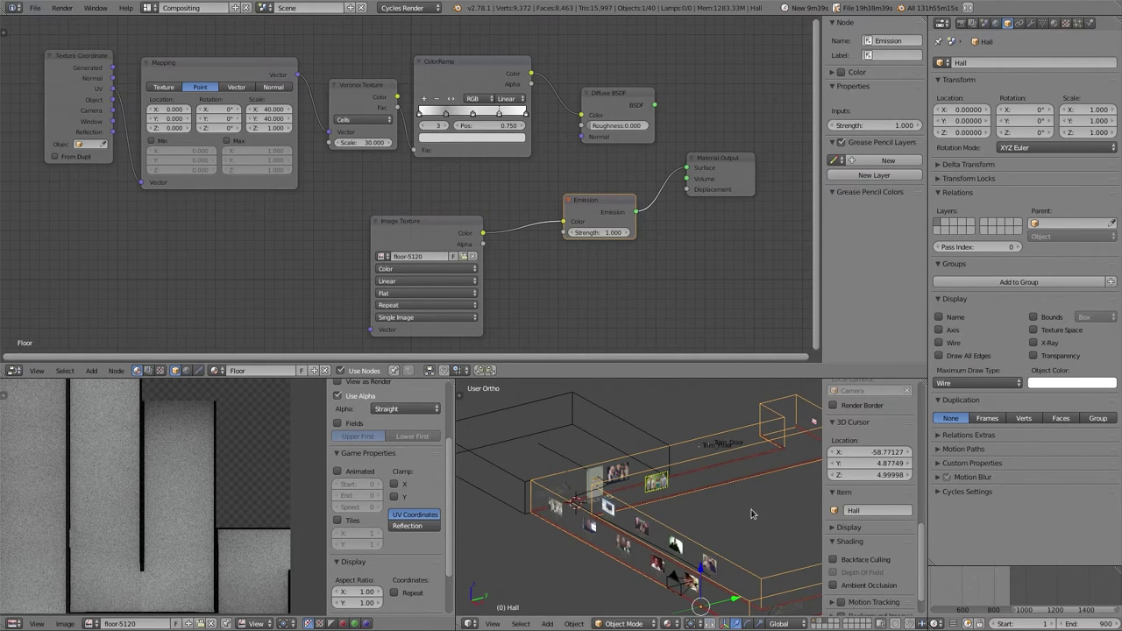
Step: Inspect the material nodes of nameplate_06 below a wall picture and of the Category5_Hacker.001 logo at the hallway's end
{"action": "middle_click_drag", "start_coordinate": [746, 514], "coordinate": [654, 501]}
{"action": "scroll", "coordinate": [644, 508], "scroll_direction": "up", "scroll_amount": 3}
{"action": "scroll", "coordinate": [644, 506], "scroll_direction": "up", "scroll_amount": 2}
{"action": "middle_click_drag", "start_coordinate": [566, 419], "coordinate": [752, 537], "text": "shift"}
{"action": "middle_click_drag", "start_coordinate": [596, 510], "coordinate": [737, 474], "text": "shift"}
{"action": "right_click", "coordinate": [697, 518]}
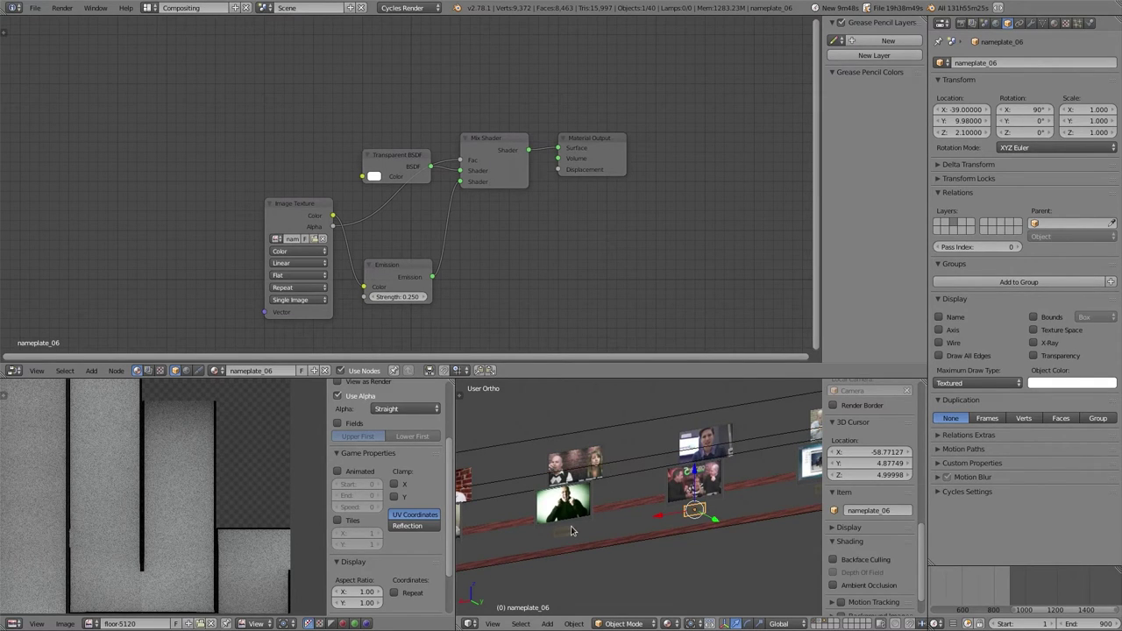
{"action": "middle_click_drag", "start_coordinate": [593, 540], "coordinate": [554, 429]}
{"action": "right_click", "coordinate": [660, 554]}
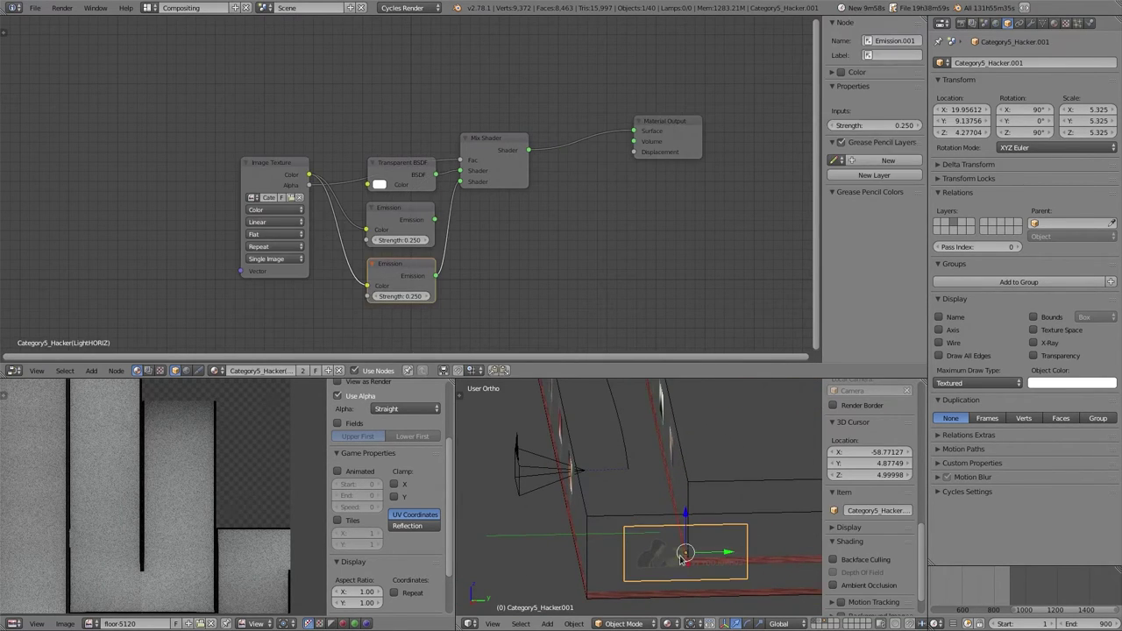
Step: Inspect the material nodes of the Category5 Season 10 picture opposite the door and of its yellow Frame.002
{"action": "middle_click_drag", "start_coordinate": [679, 555], "coordinate": [649, 576]}
{"action": "middle_click_drag", "start_coordinate": [698, 440], "coordinate": [611, 441], "text": "shift"}
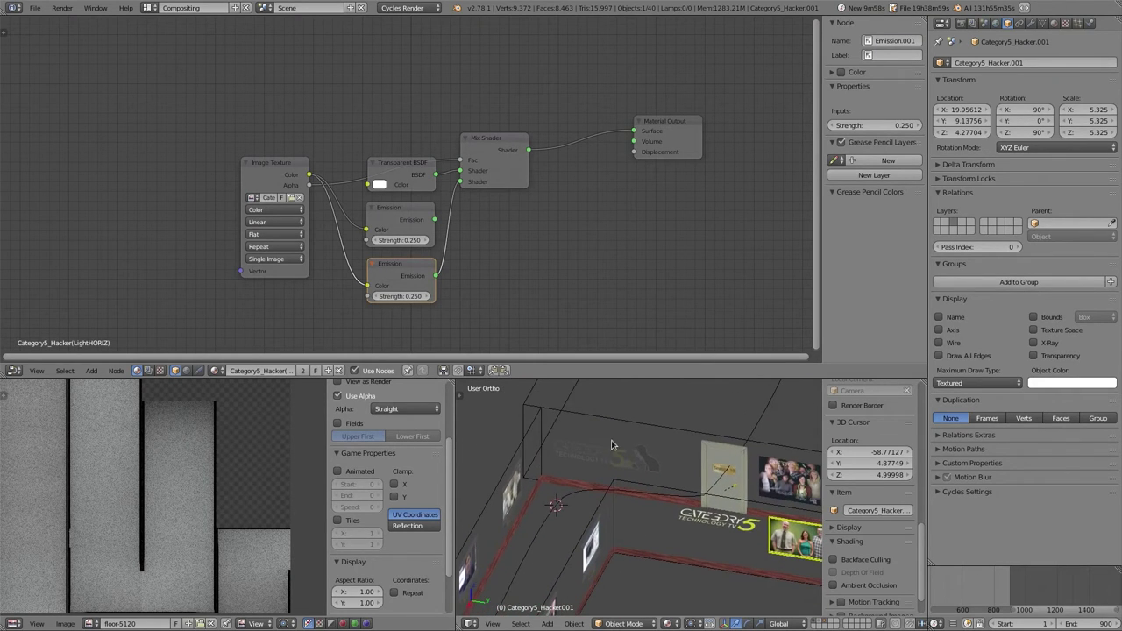
{"action": "right_click", "coordinate": [774, 482]}
{"action": "middle_click_drag", "start_coordinate": [764, 514], "coordinate": [544, 487], "text": "shift"}
{"action": "right_click", "coordinate": [582, 516]}
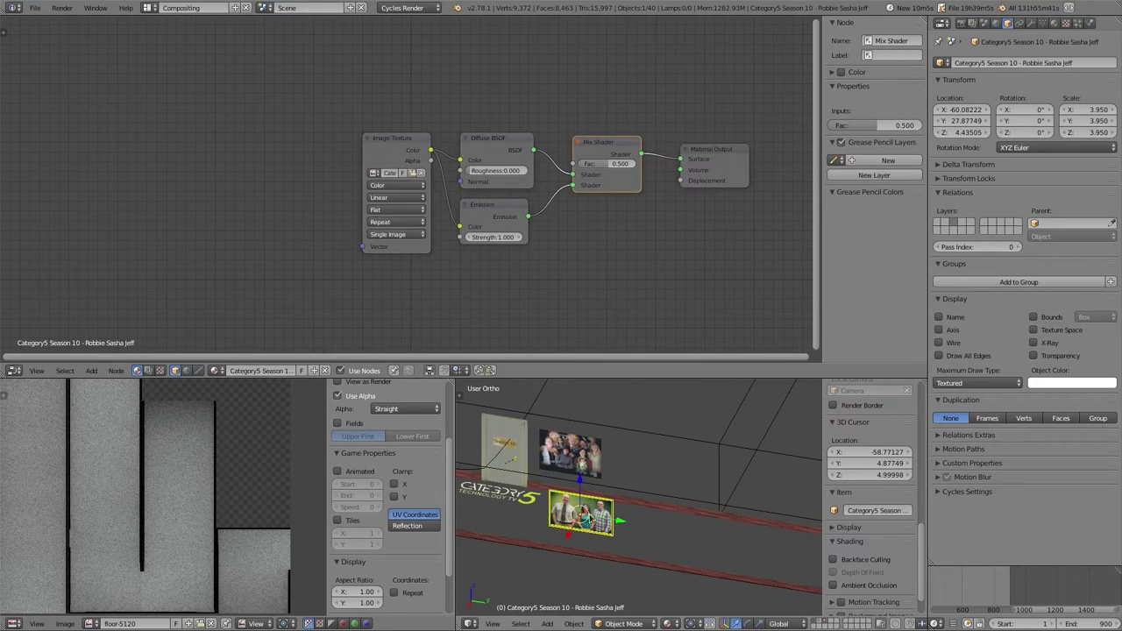
{"action": "right_click", "coordinate": [599, 517]}
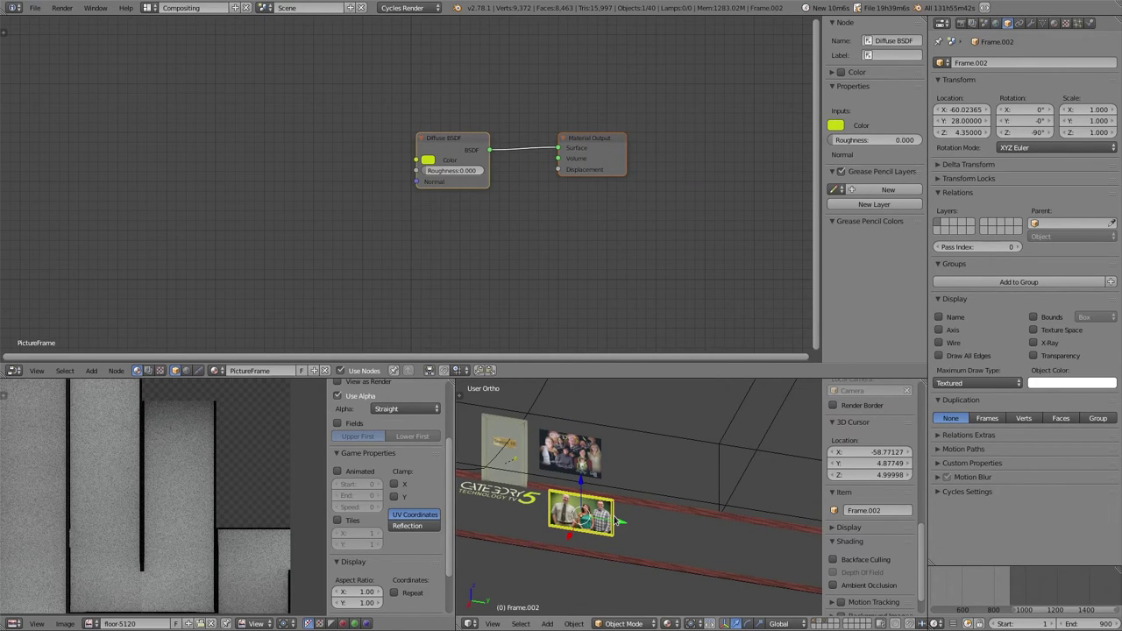
Step: Go to the row of pictures along the hallway and select the S04 picture to show its movie texture nodes
{"action": "middle_click_drag", "start_coordinate": [584, 504], "coordinate": [744, 509], "text": "shift"}
{"action": "scroll", "coordinate": [764, 521], "scroll_direction": "down", "scroll_amount": 5}
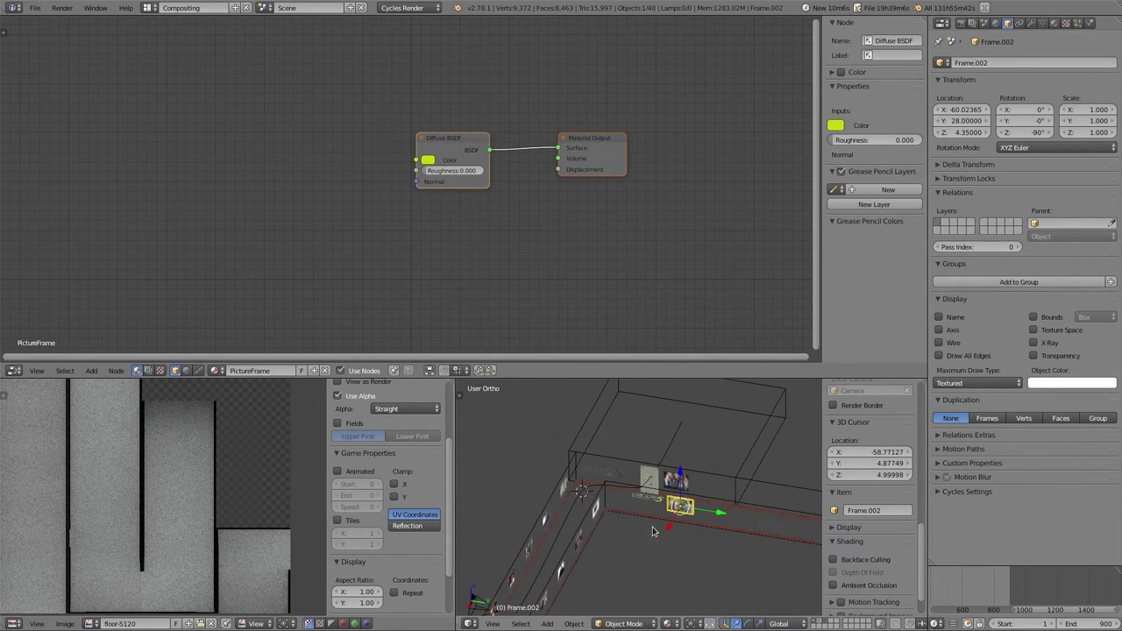
{"action": "middle_click_drag", "start_coordinate": [609, 550], "coordinate": [650, 473], "text": "shift"}
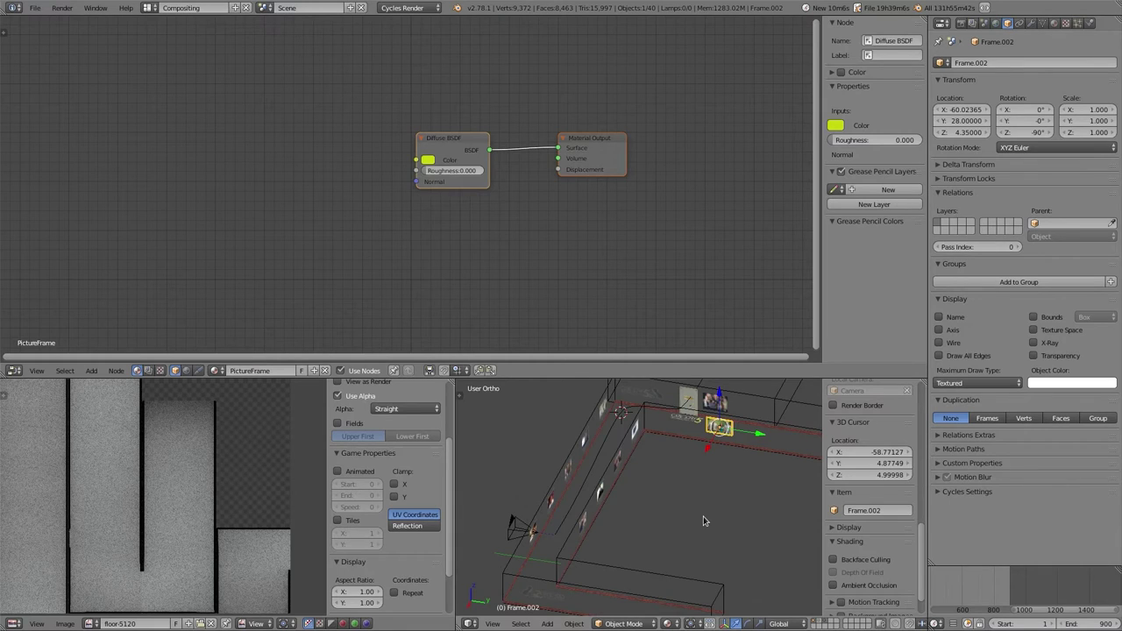
{"action": "middle_click_drag", "start_coordinate": [703, 517], "coordinate": [762, 469]}
{"action": "scroll", "coordinate": [770, 450], "scroll_direction": "up", "scroll_amount": 6}
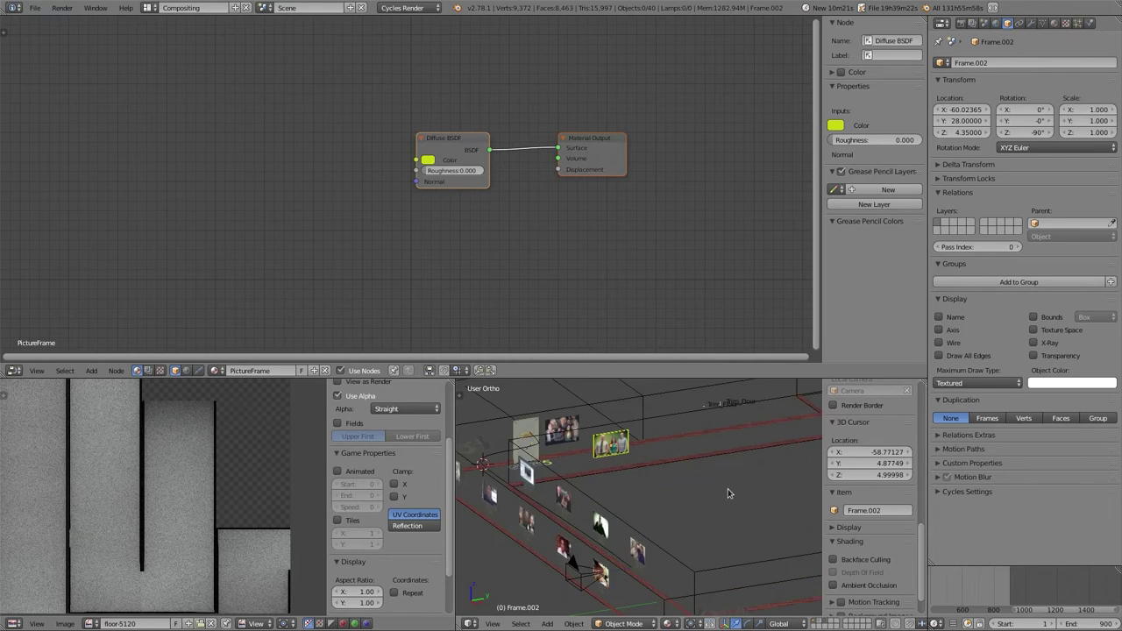
{"action": "scroll", "coordinate": [724, 488], "scroll_direction": "up", "scroll_amount": 6}
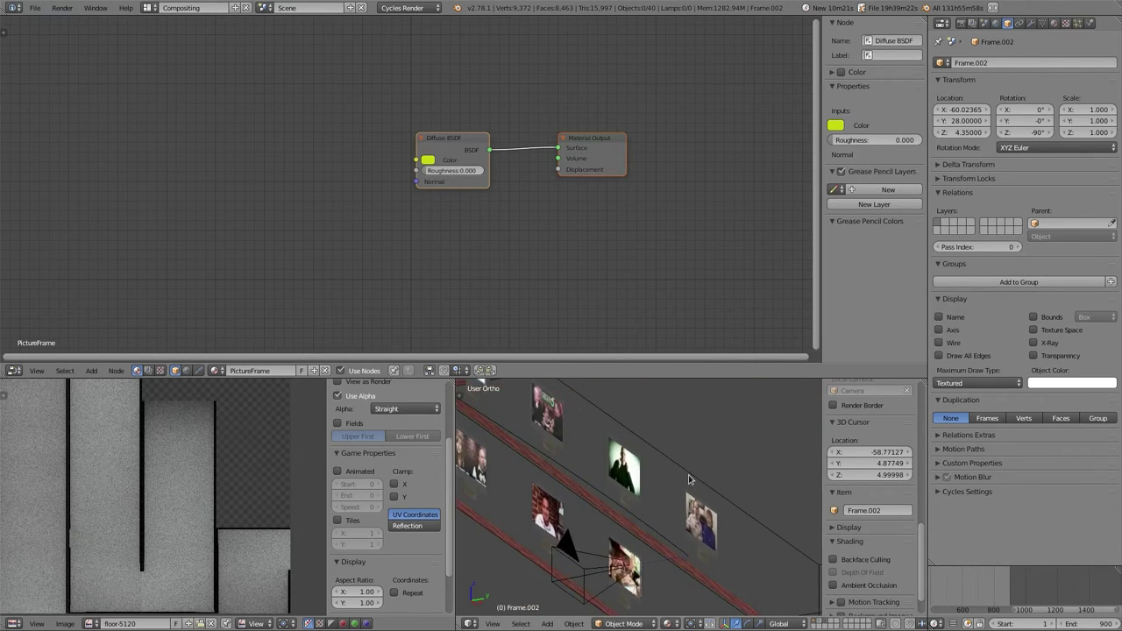
{"action": "scroll", "coordinate": [689, 480], "scroll_direction": "up", "scroll_amount": 3}
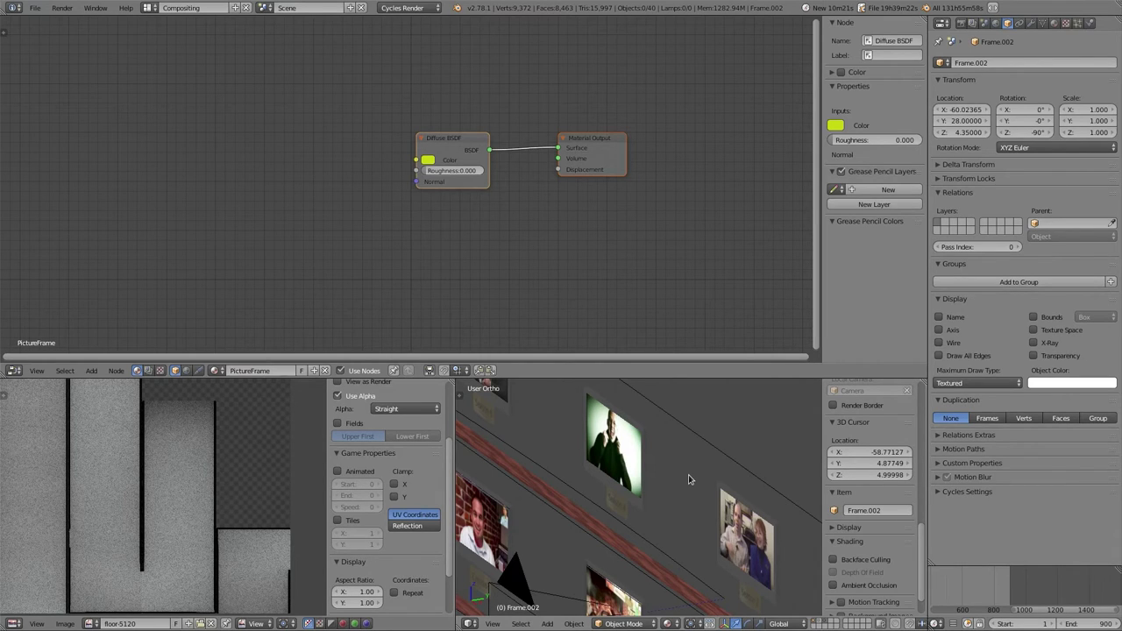
{"action": "right_click", "coordinate": [612, 454]}
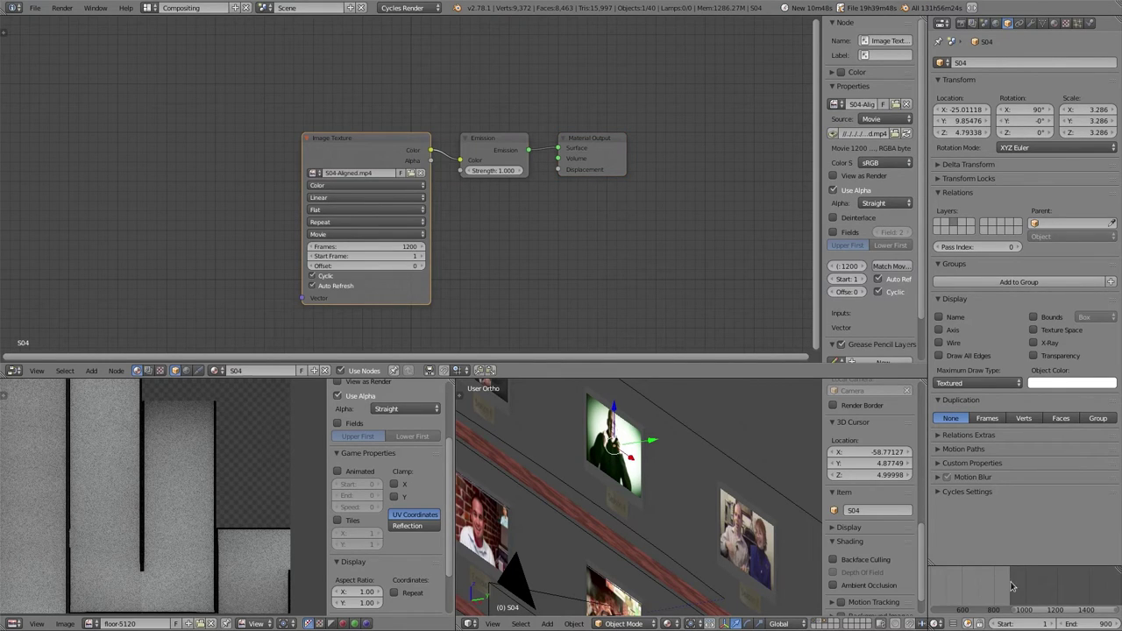
Step: Scrub the timeline back to frame 0 to preview the movie playing on the S04 picture
{"action": "middle_click_drag", "start_coordinate": [1055, 596], "coordinate": [1110, 598]}
{"action": "scroll", "coordinate": [1021, 594], "scroll_direction": "down", "scroll_amount": 2}
{"action": "left_click_drag", "start_coordinate": [1010, 592], "coordinate": [960, 588]}
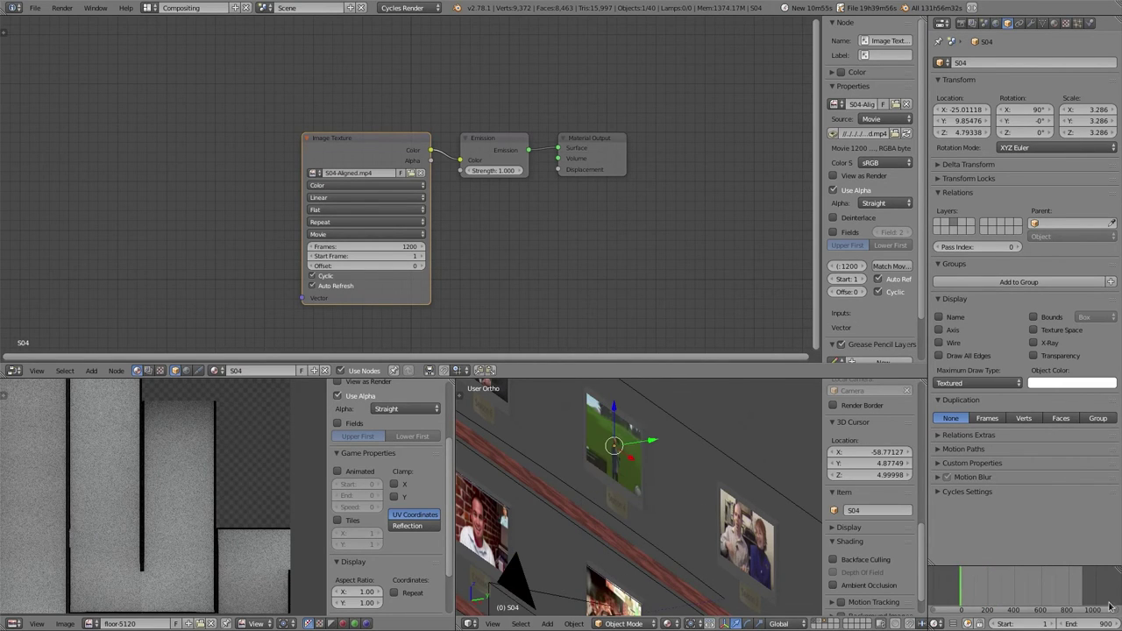
Step: Inspect the movie texture and Emission nodes of other hallway pictures, including S06, S09 and S03
{"action": "scroll", "coordinate": [606, 517], "scroll_direction": "down", "scroll_amount": 4}
{"action": "middle_click_drag", "start_coordinate": [675, 529], "coordinate": [589, 504]}
{"action": "right_click", "coordinate": [601, 497]}
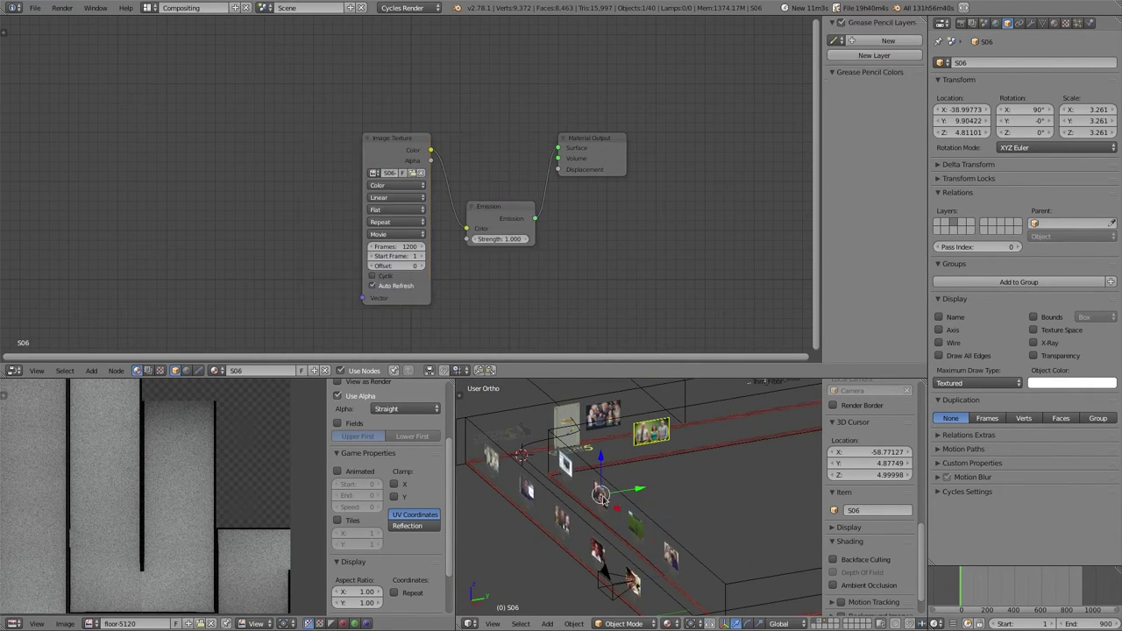
{"action": "right_click", "coordinate": [492, 460]}
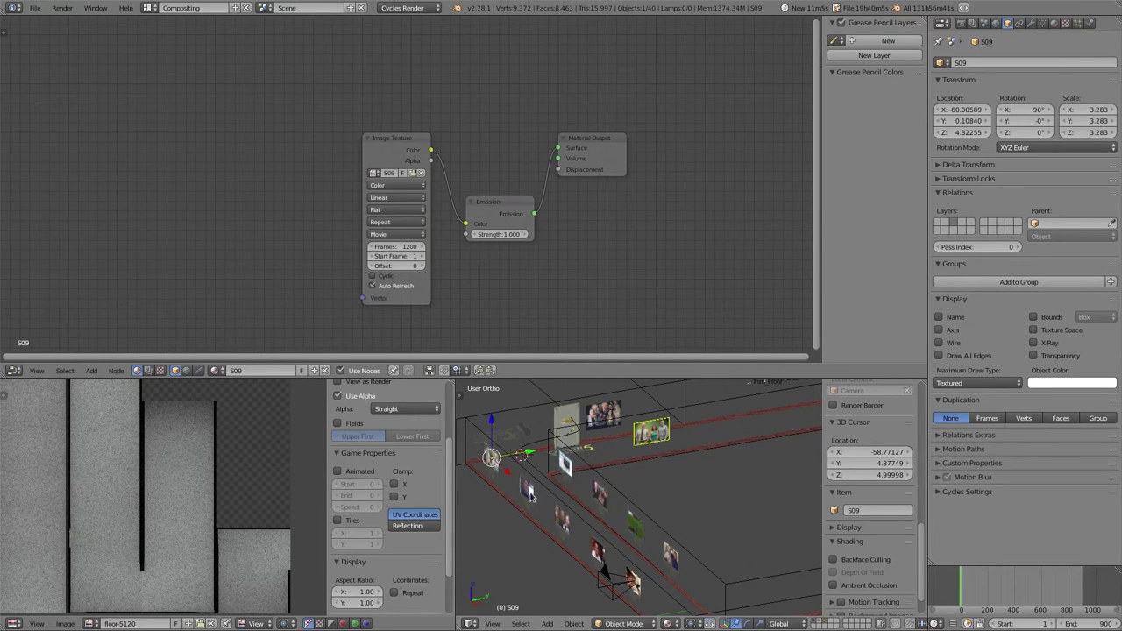
{"action": "right_click", "coordinate": [531, 496]}
{"action": "right_click", "coordinate": [603, 554]}
Step: Scrub the timeline to frame 564 and back to 292 to compare the camera's position with the S03 picture
{"action": "left_click", "coordinate": [974, 589]}
{"action": "left_click_drag", "start_coordinate": [976, 590], "coordinate": [1039, 600]}
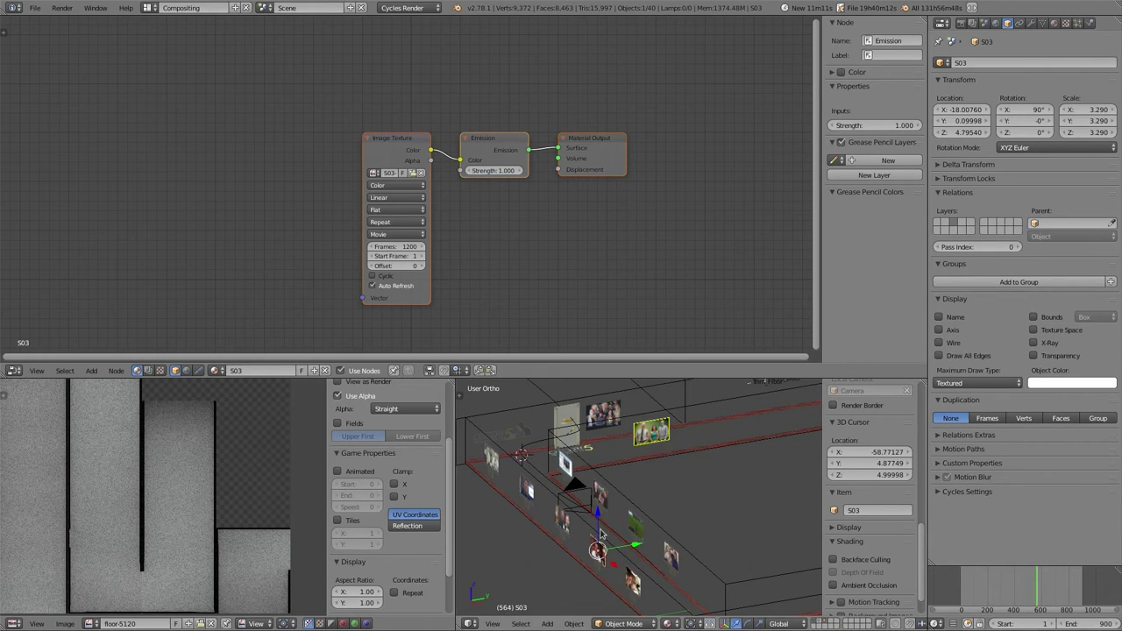
{"action": "scroll", "coordinate": [542, 203], "scroll_direction": "up", "scroll_amount": 4}
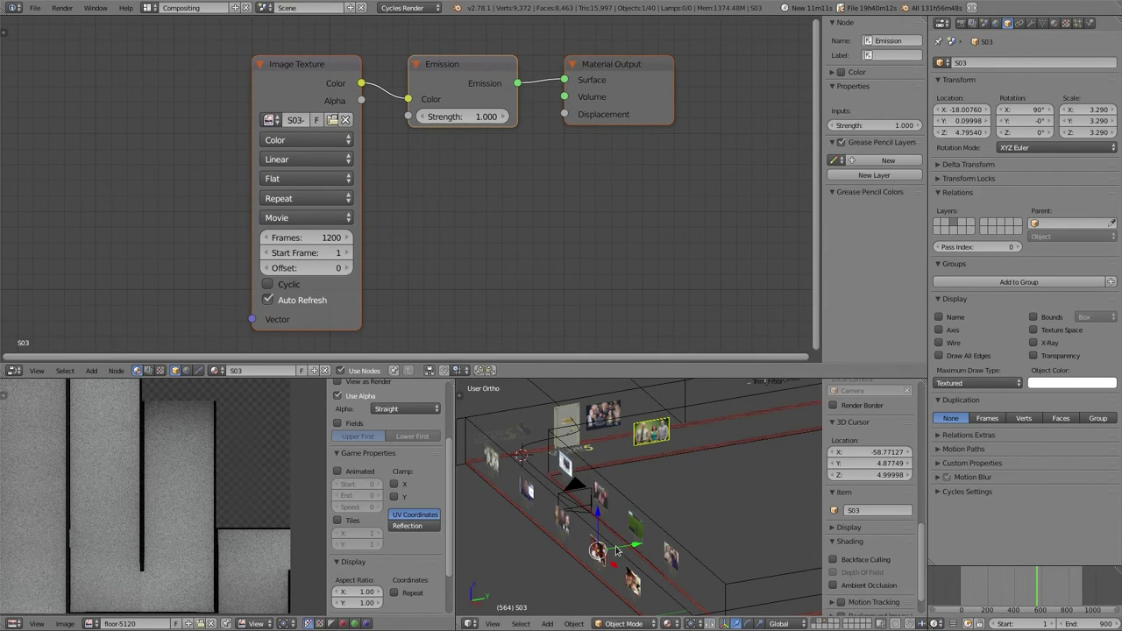
{"action": "scroll", "coordinate": [614, 561], "scroll_direction": "up", "scroll_amount": 2}
{"action": "scroll", "coordinate": [601, 555], "scroll_direction": "up", "scroll_amount": 5}
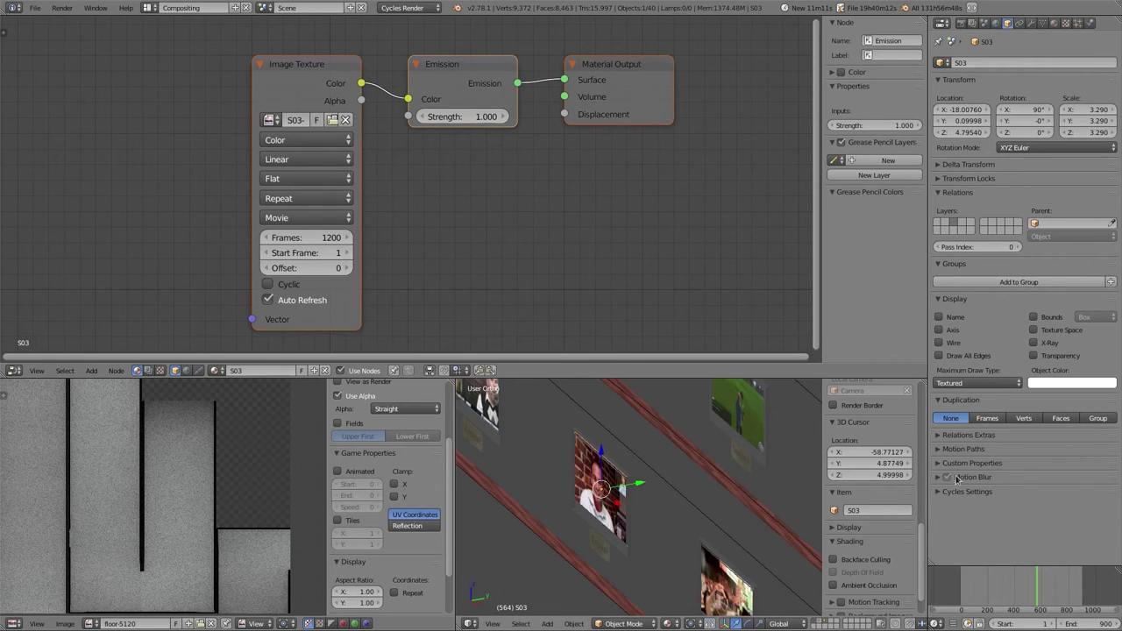
{"action": "left_click_drag", "start_coordinate": [1051, 594], "coordinate": [1000, 589]}
{"action": "scroll", "coordinate": [698, 447], "scroll_direction": "down", "scroll_amount": 7}
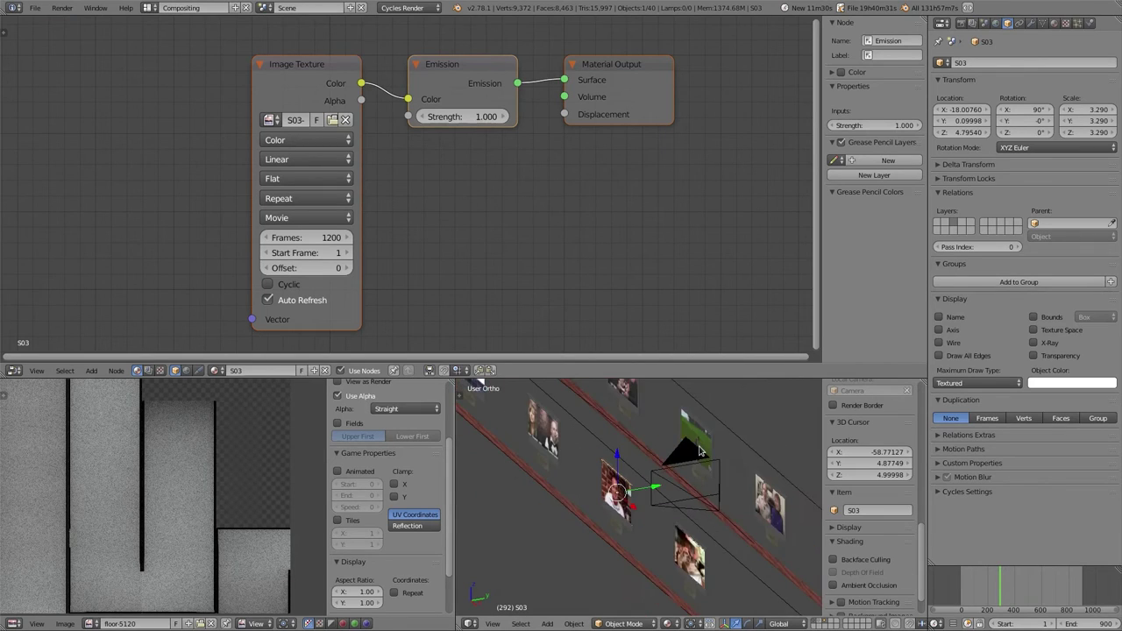
Step: Select the Trim_Floor object beside the hallway
{"action": "middle_click_drag", "start_coordinate": [688, 447], "coordinate": [666, 560]}
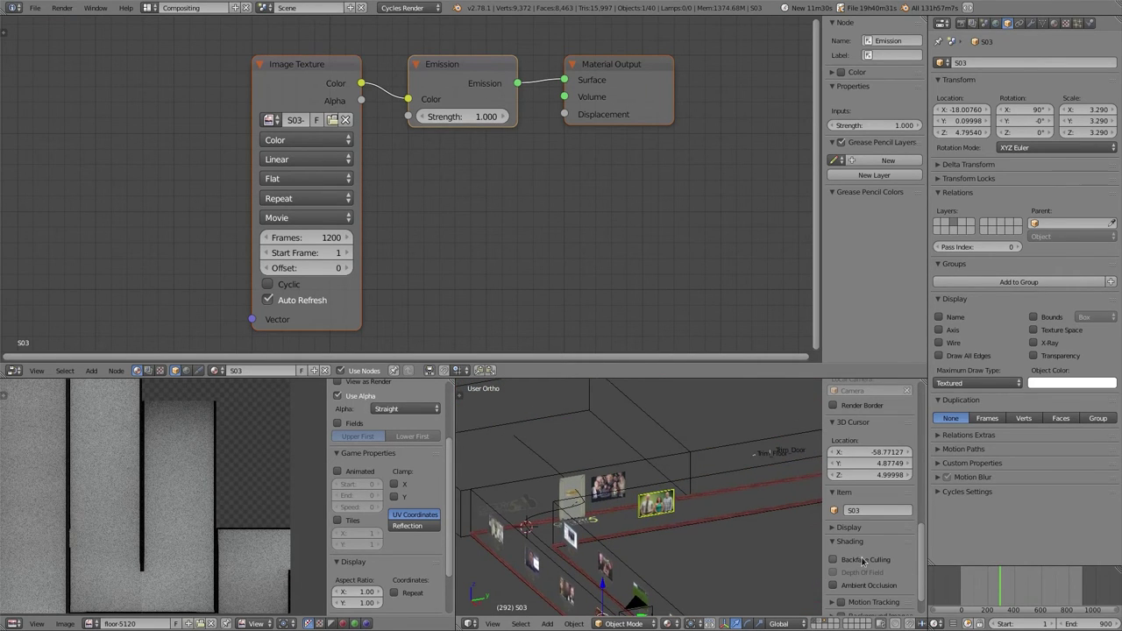
{"action": "right_click", "coordinate": [764, 455]}
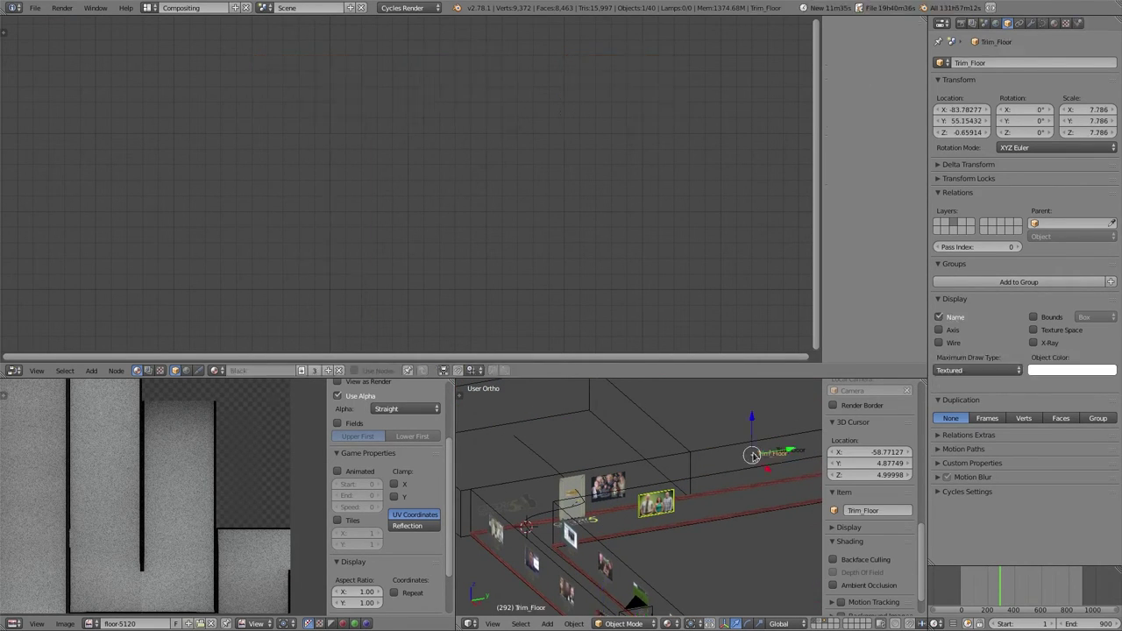
Step: Select the DoorFrame object around the Season 10 door to examine its image texture and Emission shader
{"action": "scroll", "coordinate": [642, 492], "scroll_direction": "up", "scroll_amount": 8}
{"action": "middle_click_drag", "start_coordinate": [460, 459], "coordinate": [700, 544], "text": "shift"}
{"action": "scroll", "coordinate": [700, 544], "scroll_direction": "up", "scroll_amount": 3}
{"action": "scroll", "coordinate": [701, 545], "scroll_direction": "up", "scroll_amount": 3}
{"action": "right_click", "coordinate": [676, 498]}
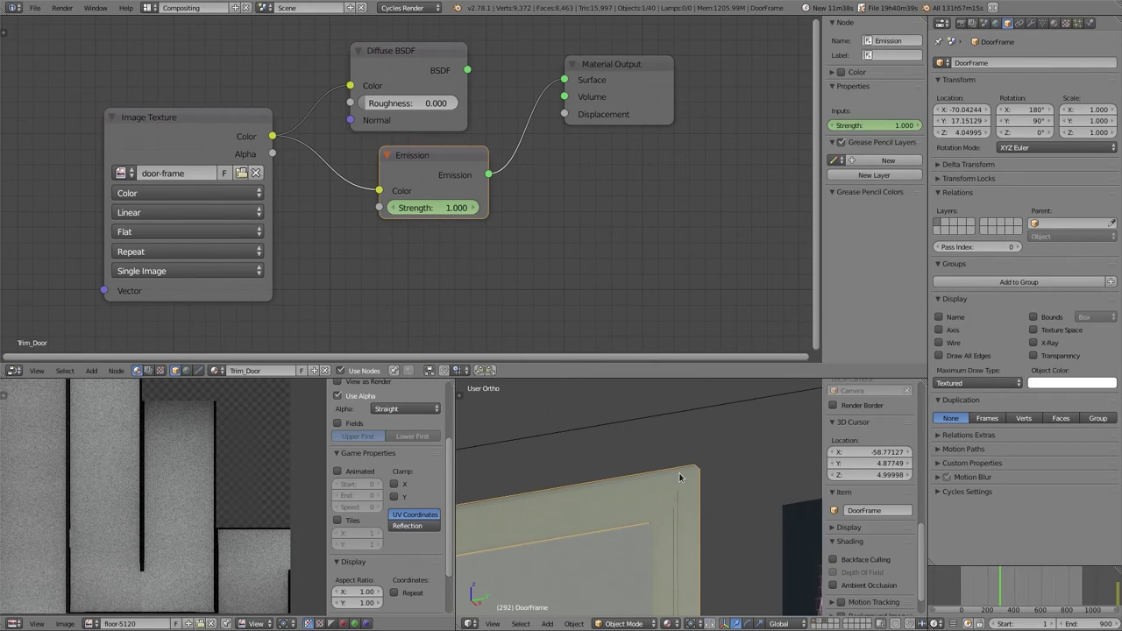
Step: Select the Door object and scrub the timeline to frame 1082 to preview its opening rotation
{"action": "middle_click_drag", "start_coordinate": [661, 489], "coordinate": [721, 392], "text": "shift"}
{"action": "scroll", "coordinate": [623, 507], "scroll_direction": "down", "scroll_amount": 1}
{"action": "right_click", "coordinate": [614, 521]}
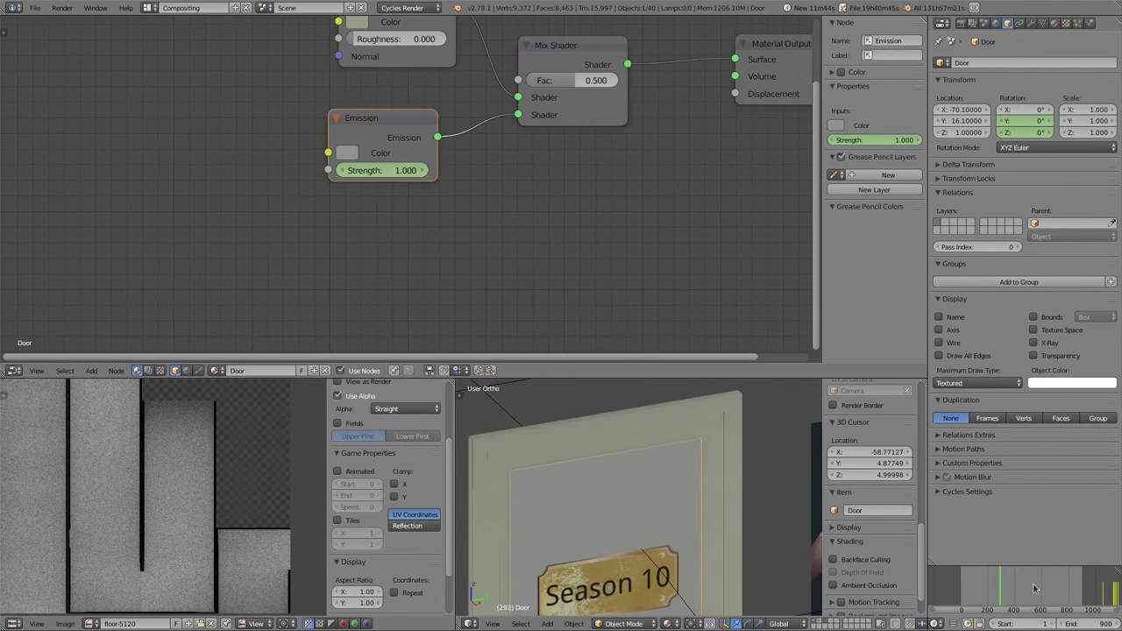
{"action": "left_click_drag", "start_coordinate": [1008, 598], "coordinate": [1105, 599]}
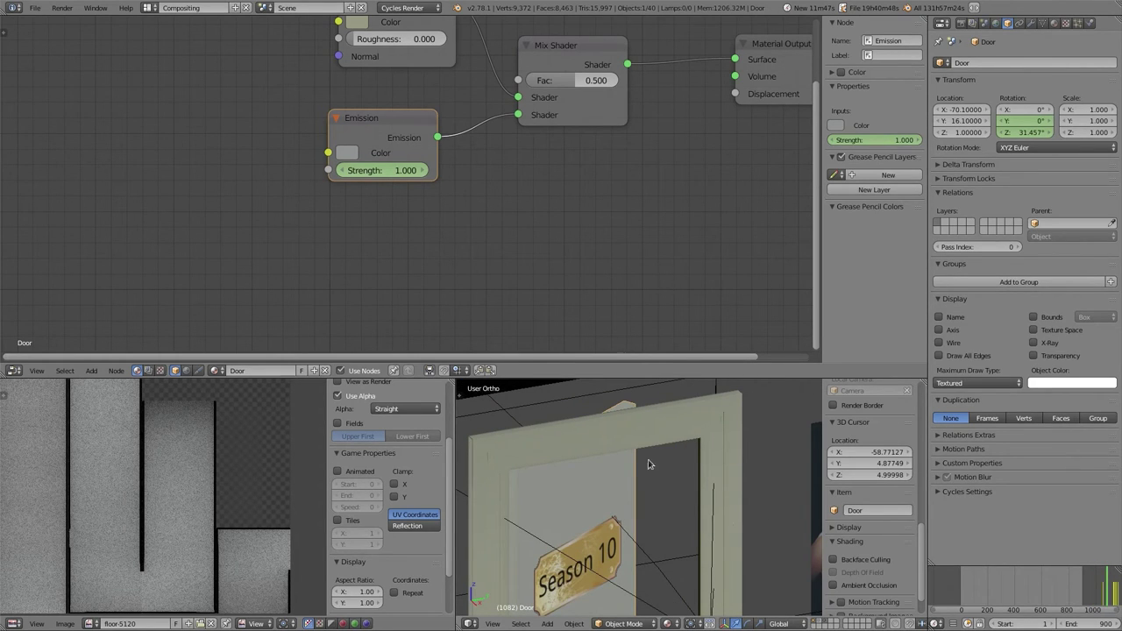
Step: Render frame 1082 and examine the Season 10 door and its frame while the image renders
{"action": "key", "text": "F12"}
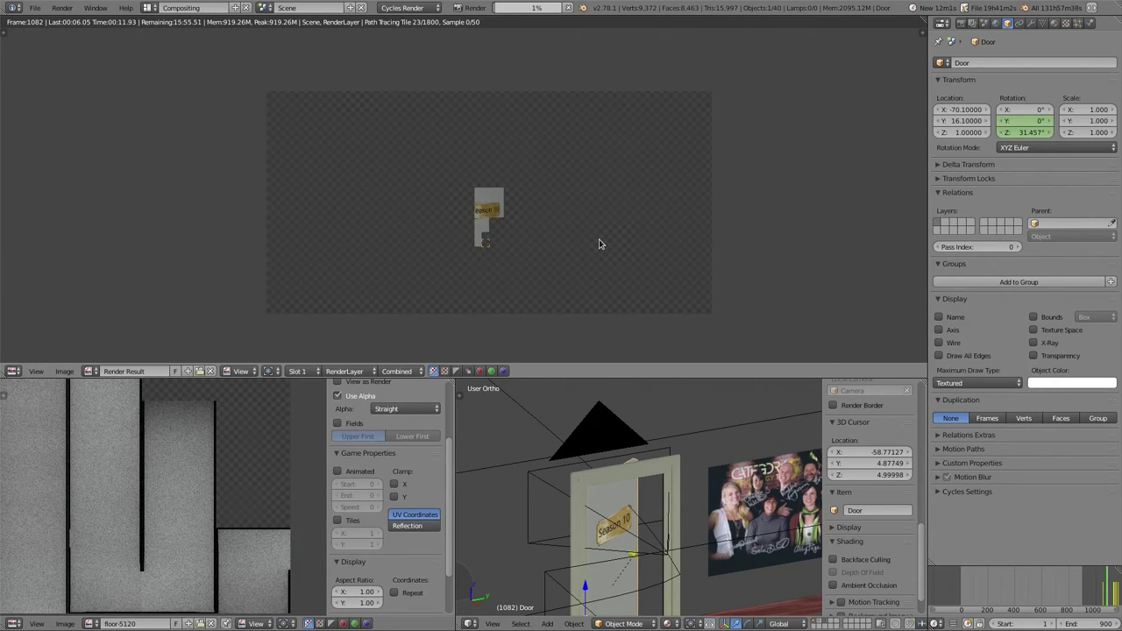
{"action": "scroll", "coordinate": [597, 244], "scroll_direction": "up", "scroll_amount": 3}
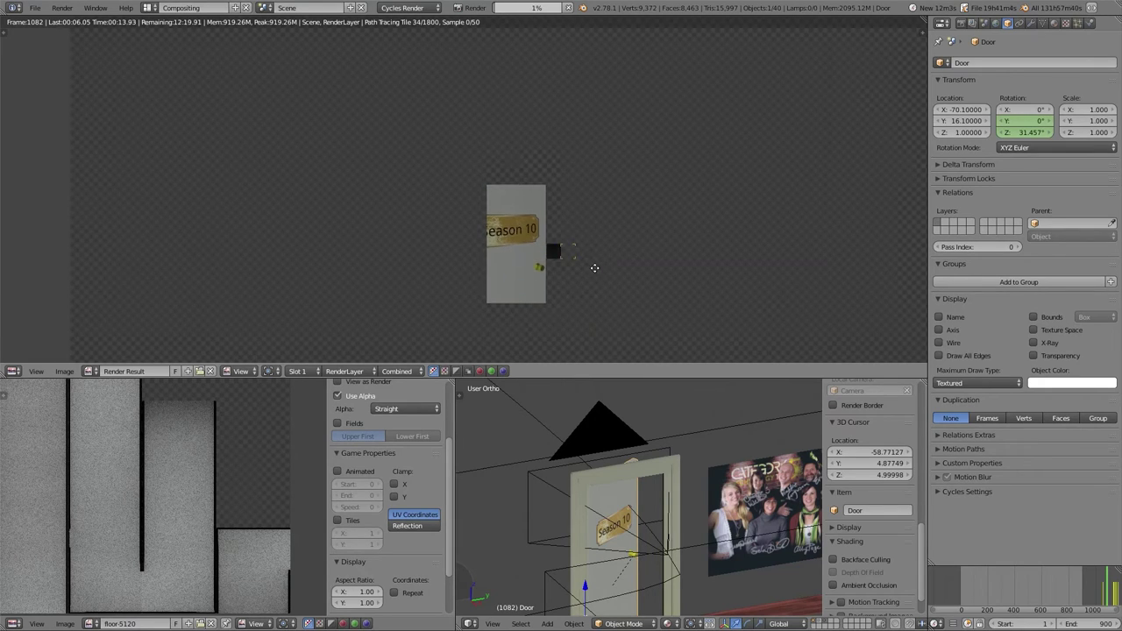
{"action": "middle_click_drag", "start_coordinate": [590, 263], "coordinate": [555, 181]}
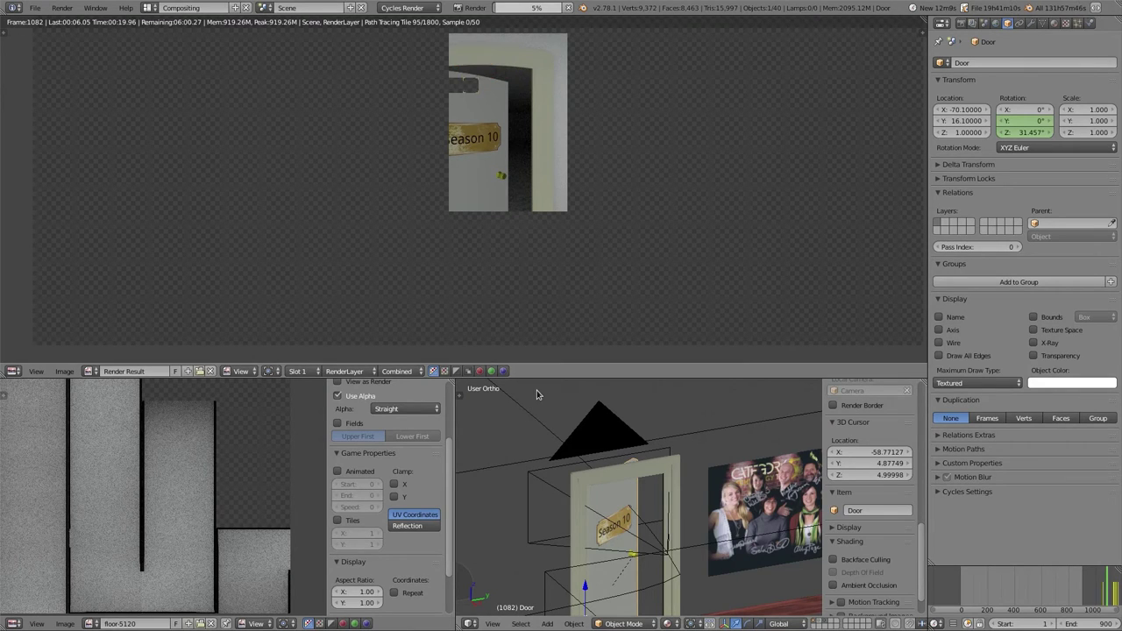
{"action": "scroll", "coordinate": [500, 214], "scroll_direction": "up", "scroll_amount": 4}
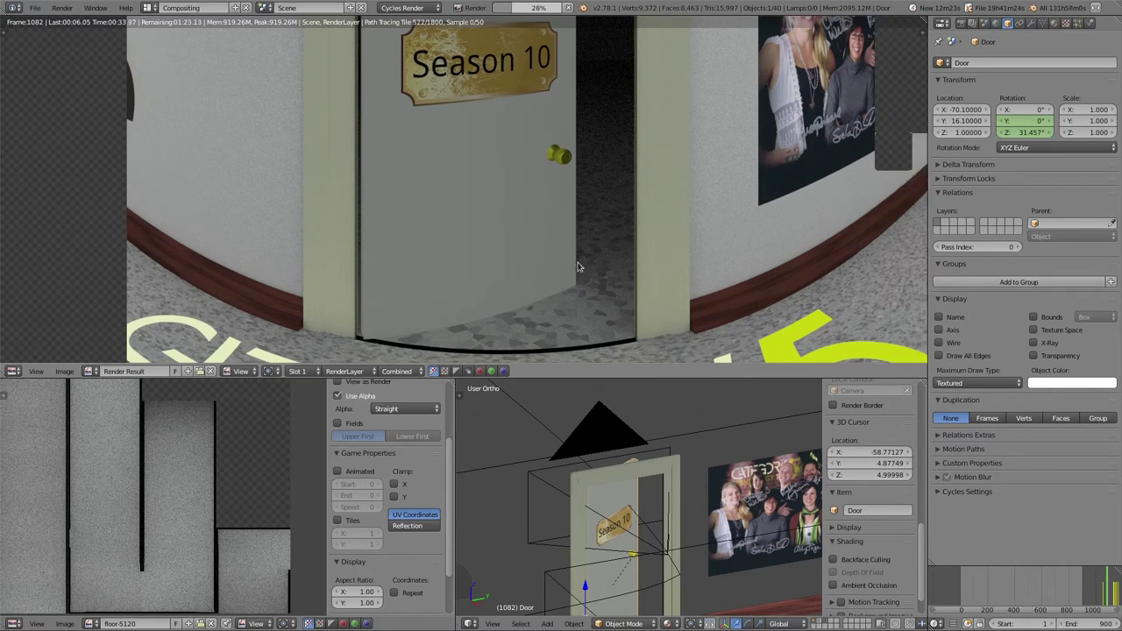
{"action": "middle_click_drag", "start_coordinate": [604, 167], "coordinate": [684, 252]}
{"action": "scroll", "coordinate": [645, 262], "scroll_direction": "down", "scroll_amount": 2}
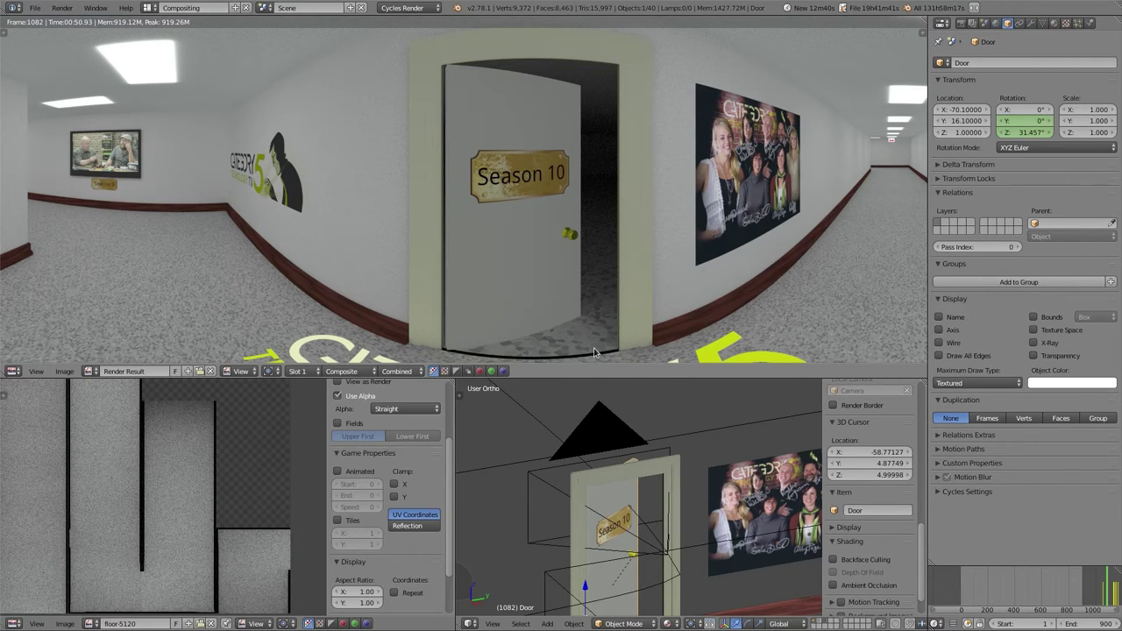
Step: Examine the rendered panorama of the door, nameplate, floor logo and surrounding hallway at different magnifications
{"action": "scroll", "coordinate": [589, 294], "scroll_direction": "down", "scroll_amount": 2}
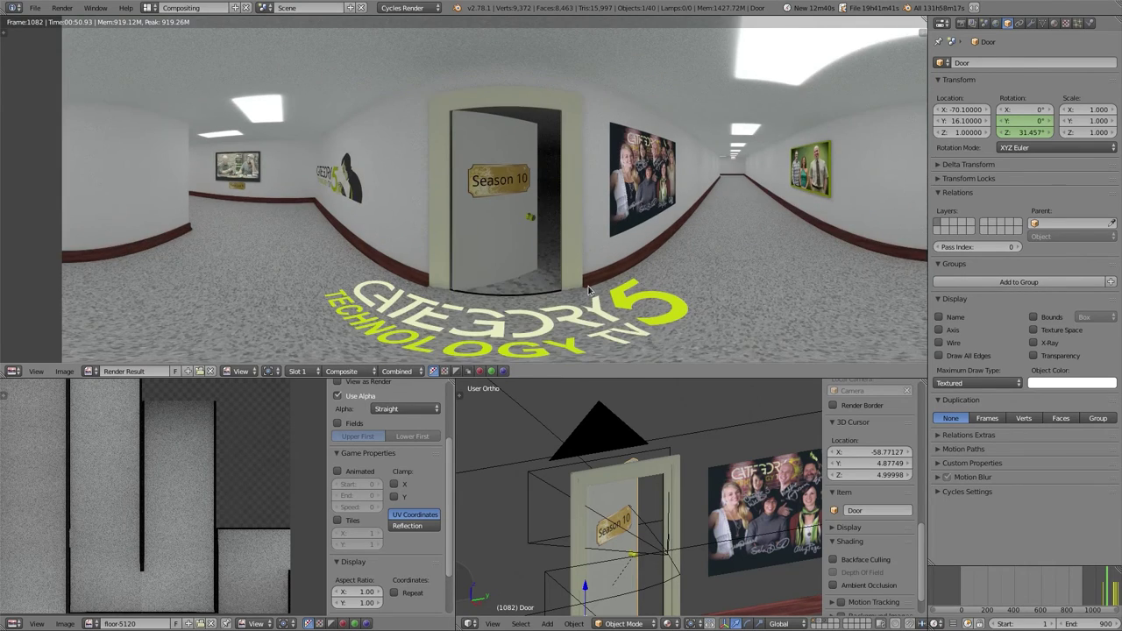
{"action": "scroll", "coordinate": [589, 291], "scroll_direction": "up", "scroll_amount": 4}
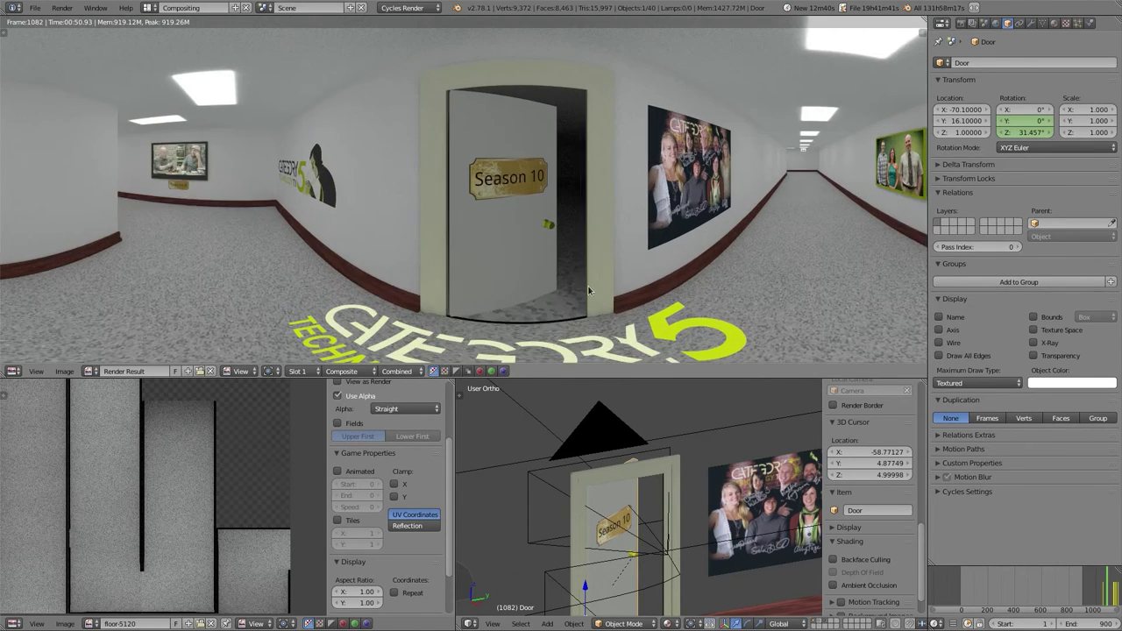
{"action": "scroll", "coordinate": [589, 291], "scroll_direction": "up", "scroll_amount": 1}
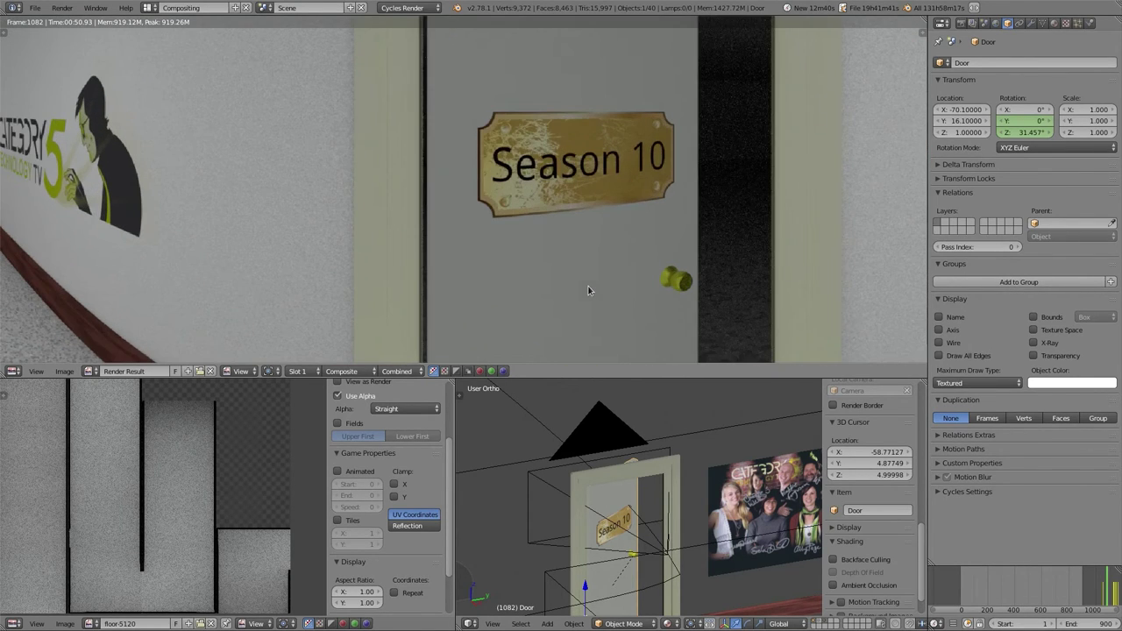
{"action": "scroll", "coordinate": [543, 262], "scroll_direction": "down", "scroll_amount": 2}
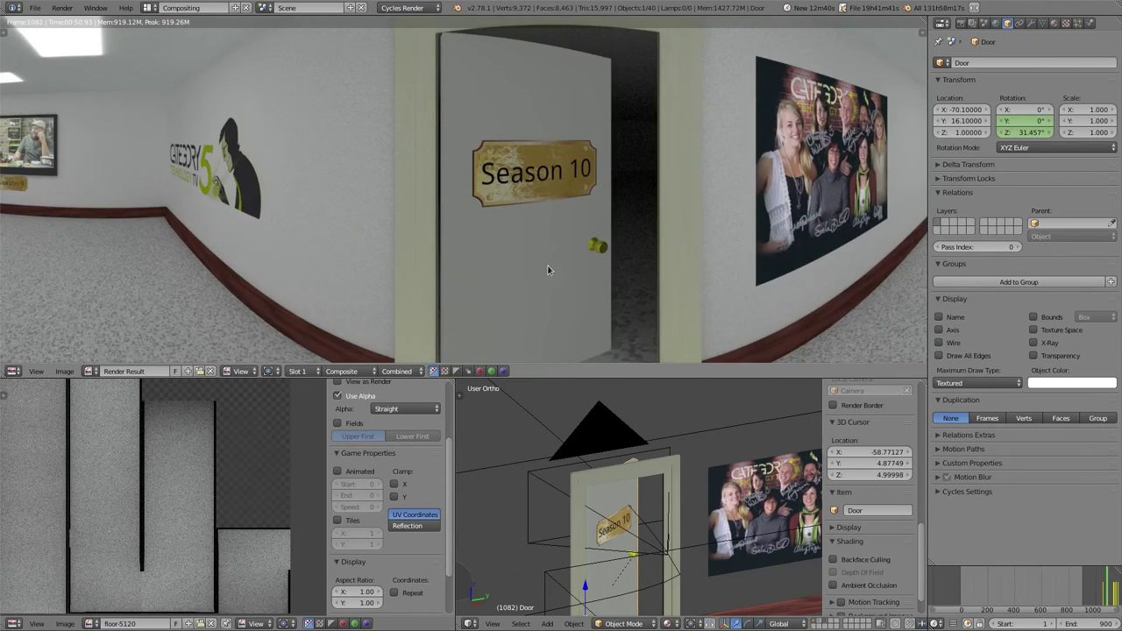
{"action": "scroll", "coordinate": [547, 270], "scroll_direction": "down", "scroll_amount": 1}
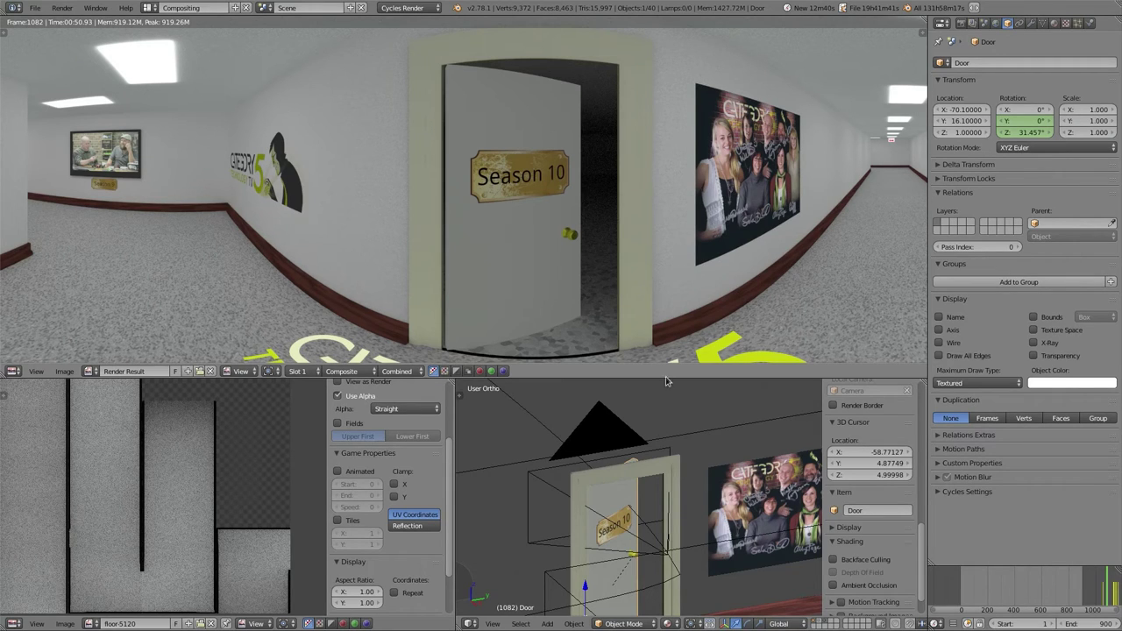
Step: Scrub the timeline back to frame 547 and change the render result area back to the node editor
{"action": "left_click", "coordinate": [1073, 587]}
{"action": "left_click_drag", "start_coordinate": [1073, 587], "coordinate": [1035, 587]}
{"action": "key", "text": "shift+F3"}
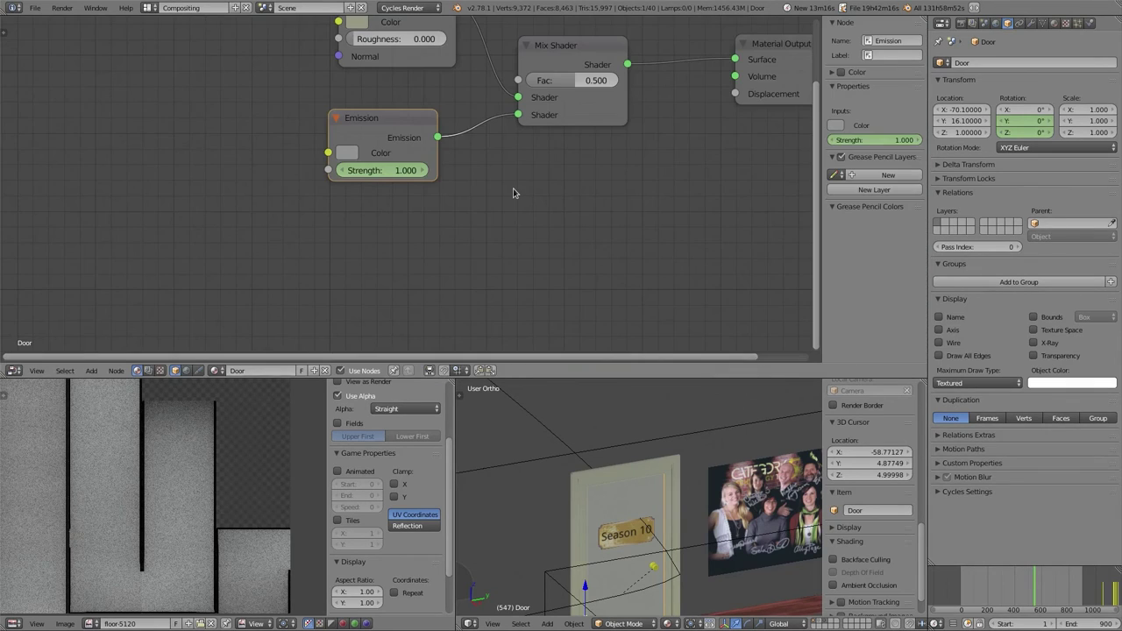
Step: Inspect the movie texture and Emission nodes of the S07 and S09 pictures along the hallway
{"action": "scroll", "coordinate": [701, 504], "scroll_direction": "down", "scroll_amount": 4}
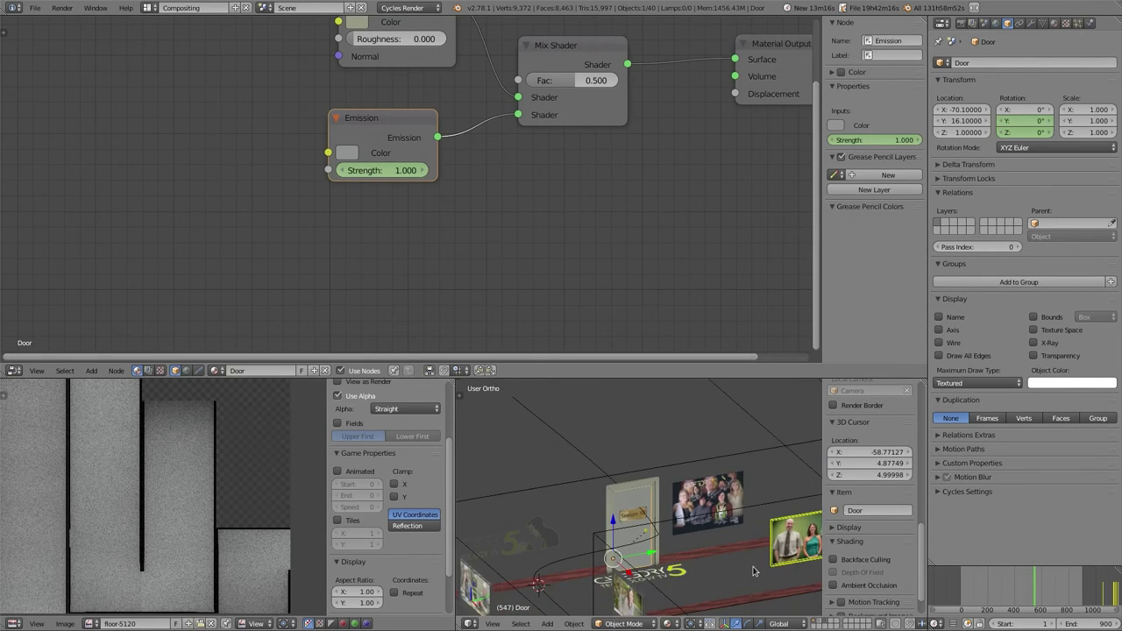
{"action": "middle_click_drag", "start_coordinate": [752, 565], "coordinate": [730, 499], "text": "shift"}
{"action": "scroll", "coordinate": [731, 504], "scroll_direction": "down", "scroll_amount": 2}
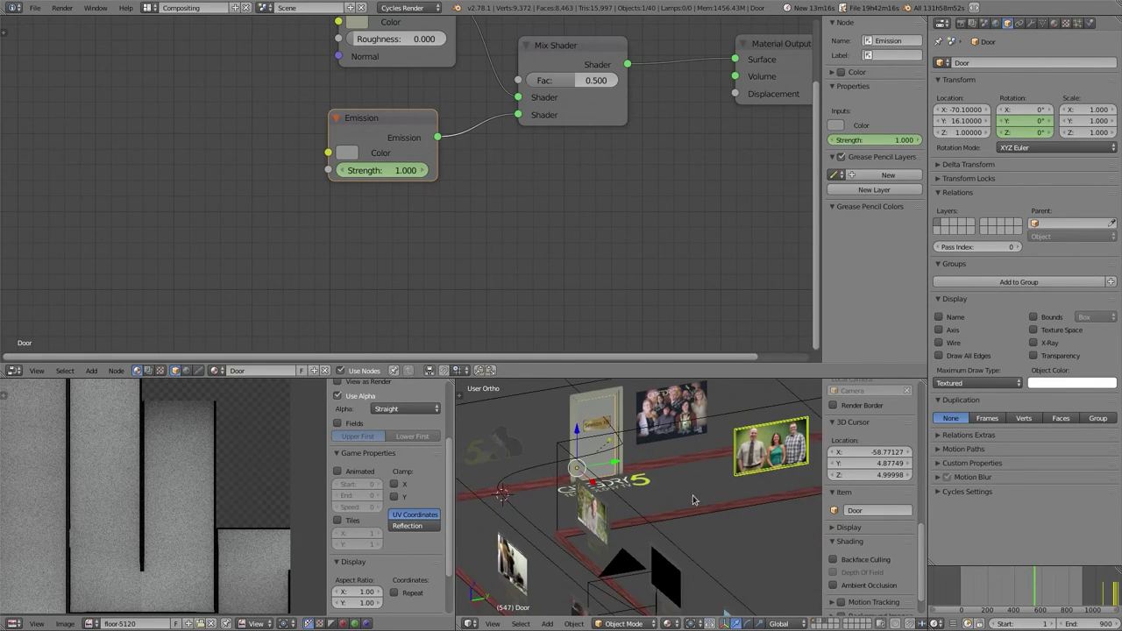
{"action": "right_click", "coordinate": [611, 519]}
{"action": "right_click", "coordinate": [551, 543]}
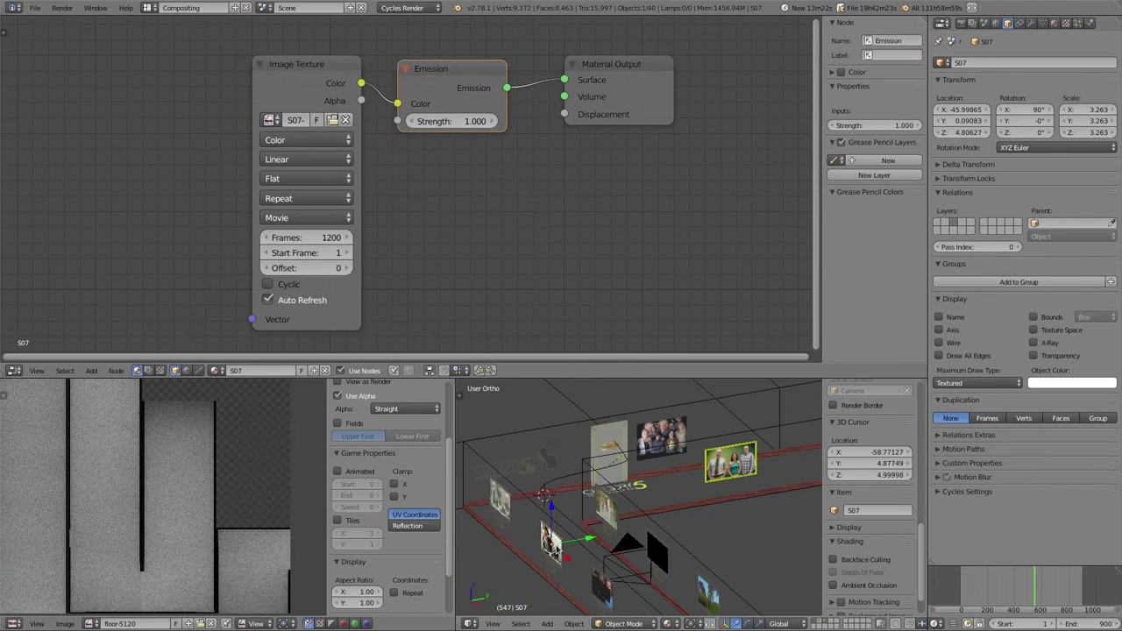
{"action": "right_click", "coordinate": [503, 510]}
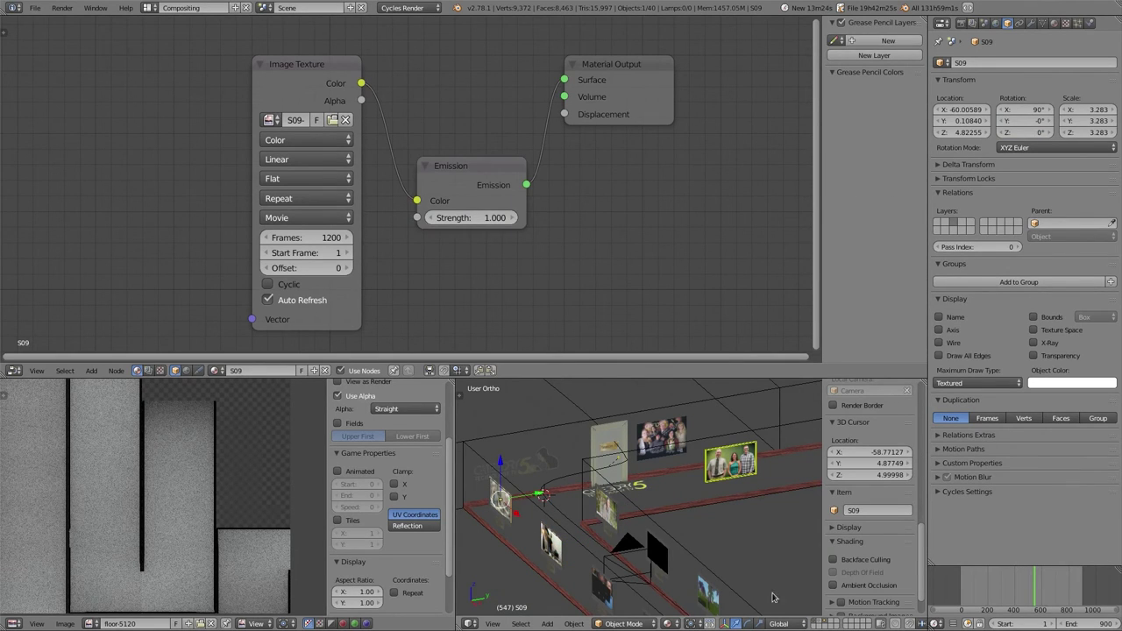
{"action": "middle_click_drag", "start_coordinate": [633, 452], "coordinate": [587, 574], "text": "shift"}
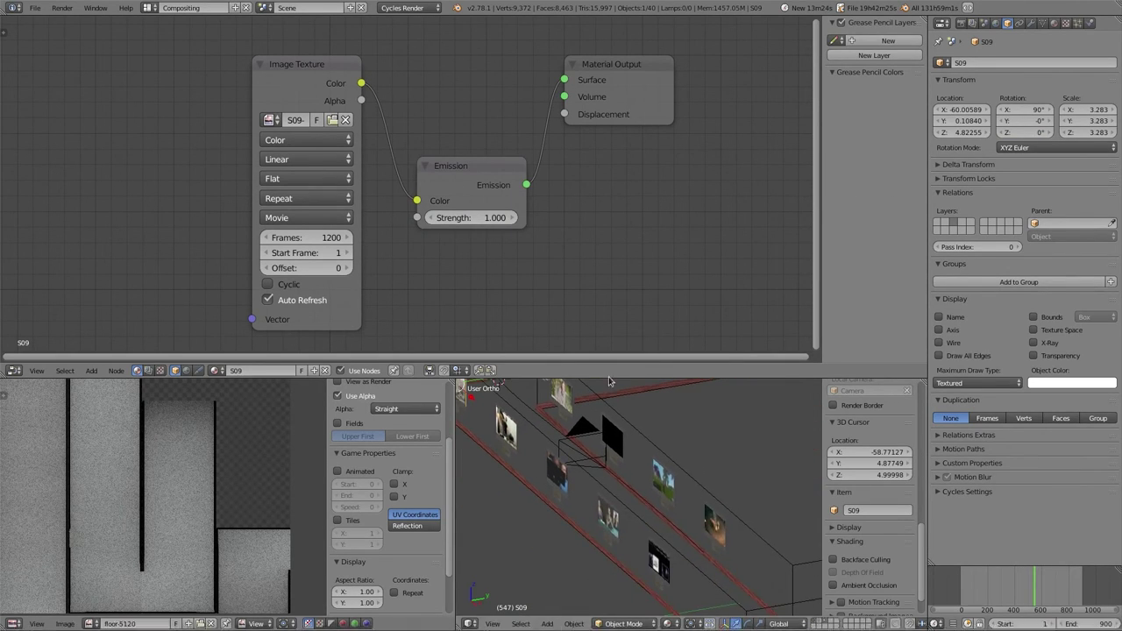
Step: Select the camera, scrub the timeline to frame 642 to preview its movement, and select the WalkPath curve
{"action": "right_click", "coordinate": [603, 466]}
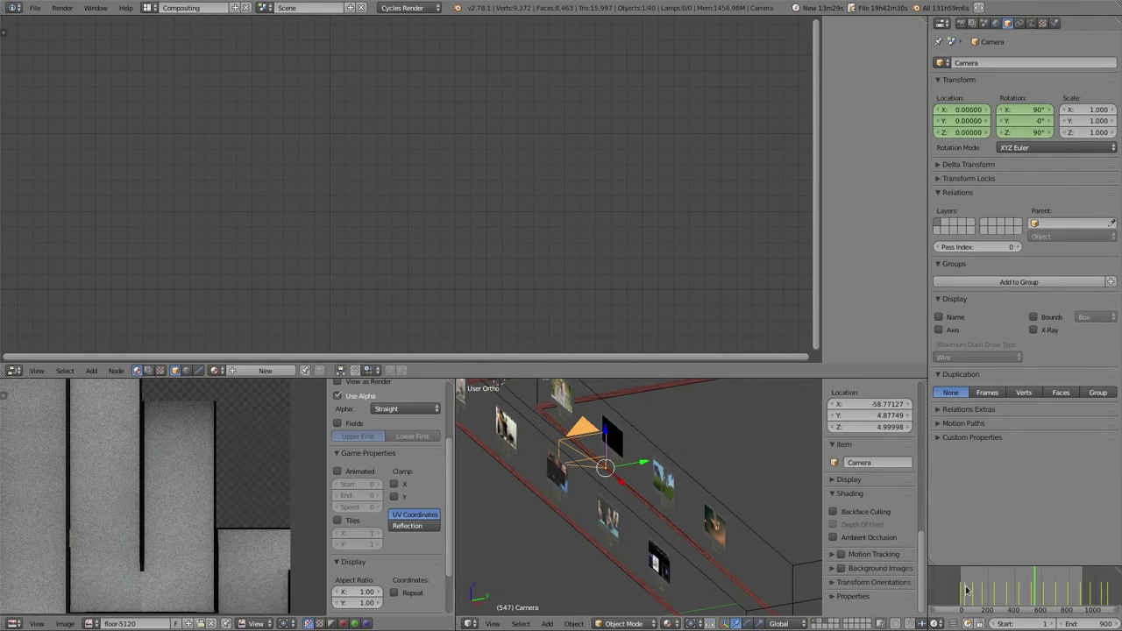
{"action": "left_click_drag", "start_coordinate": [973, 591], "coordinate": [1046, 605]}
{"action": "middle_click_drag", "start_coordinate": [670, 433], "coordinate": [578, 467]}
{"action": "right_click", "coordinate": [570, 471]}
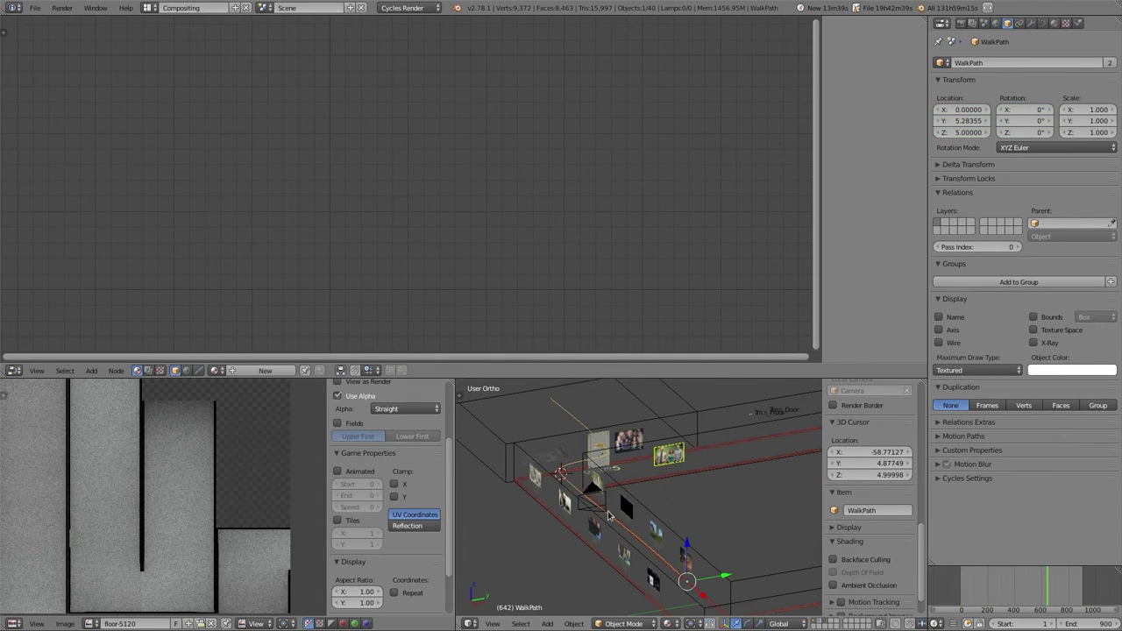
Step: Reselect the camera in the hallway and change the screen layout to Animation
{"action": "right_click", "coordinate": [605, 513]}
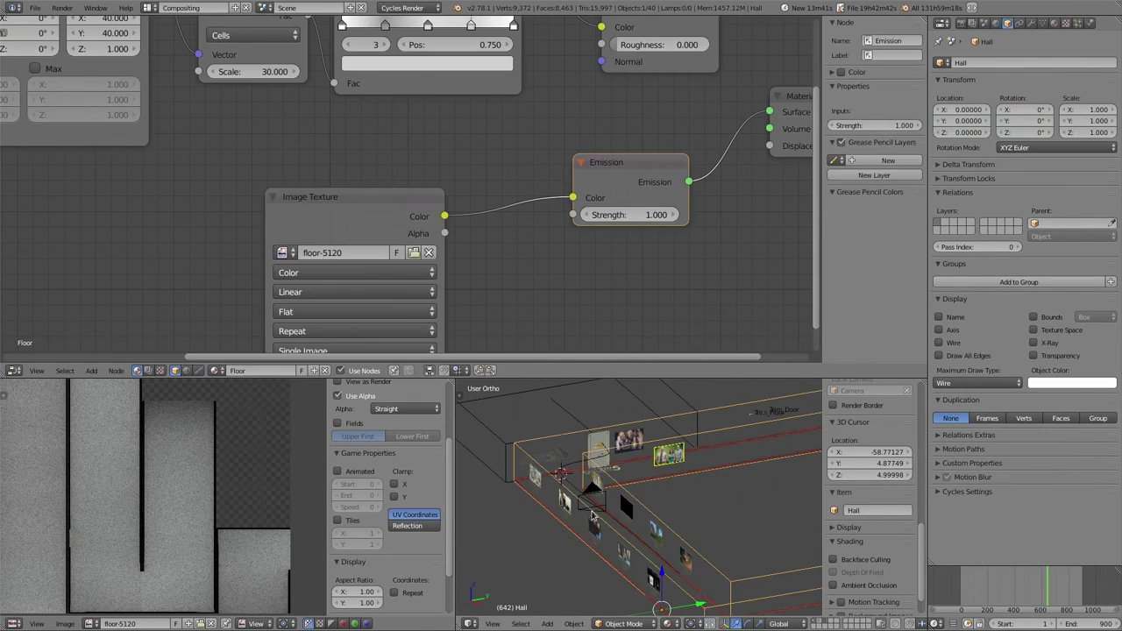
{"action": "right_click", "coordinate": [601, 509]}
{"action": "left_click", "coordinate": [148, 8]}
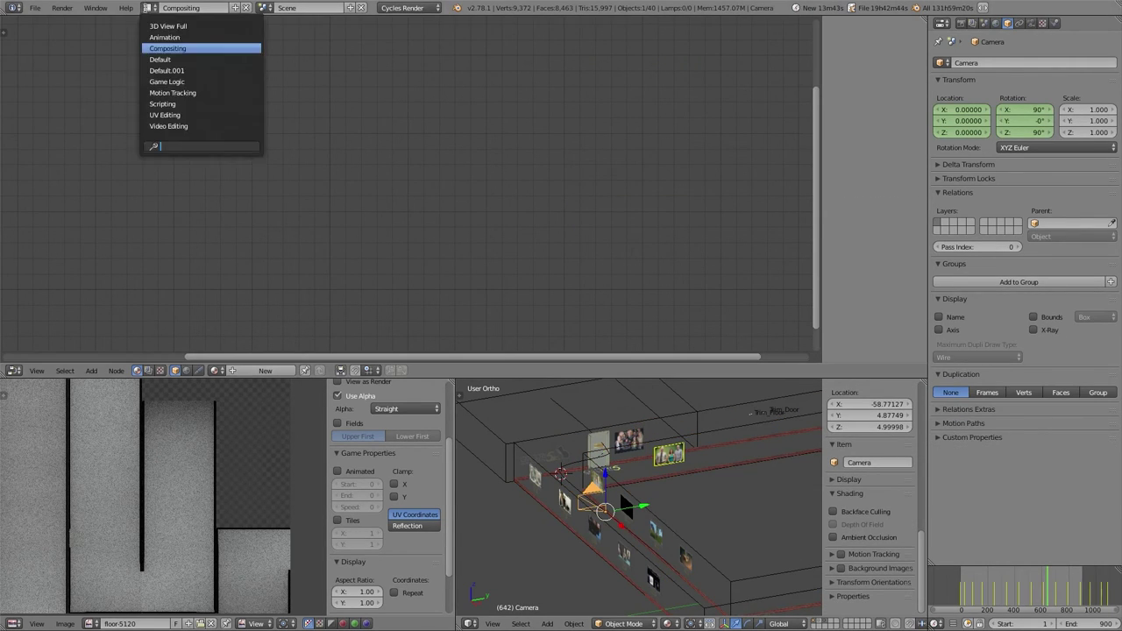
{"action": "left_click", "coordinate": [153, 43]}
Step: Examine the camera's Offset (Follow Path) curve in the graph editor and set the current frame to 540
{"action": "scroll", "coordinate": [262, 321], "scroll_direction": "down", "scroll_amount": 9}
{"action": "middle_click_drag", "start_coordinate": [264, 331], "coordinate": [279, 344]}
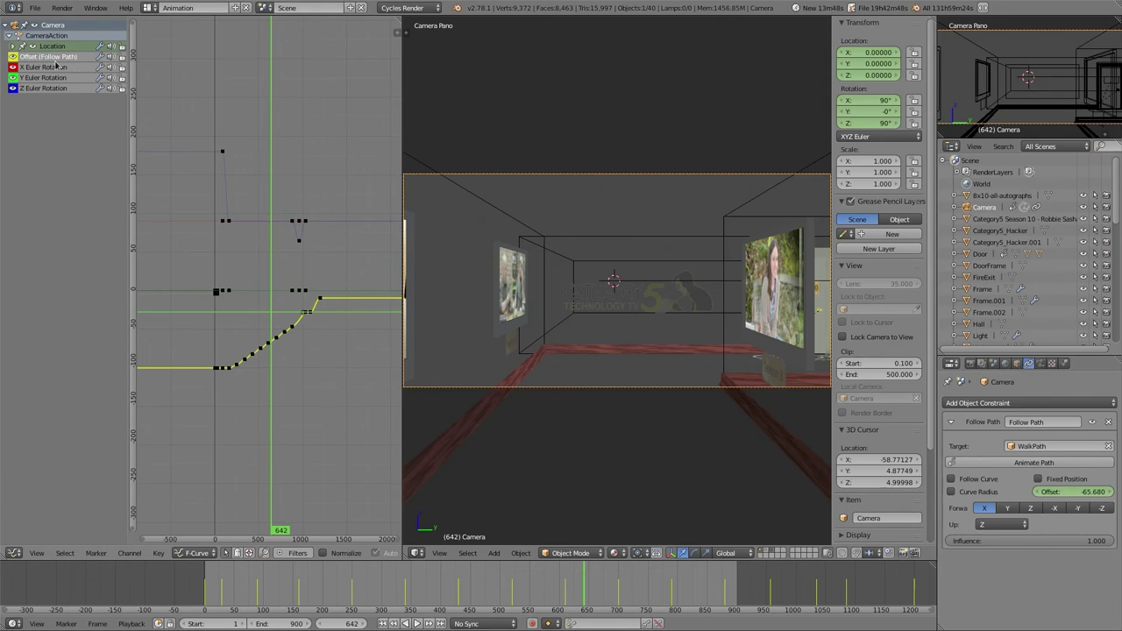
{"action": "scroll", "coordinate": [280, 426], "scroll_direction": "up", "scroll_amount": 3}
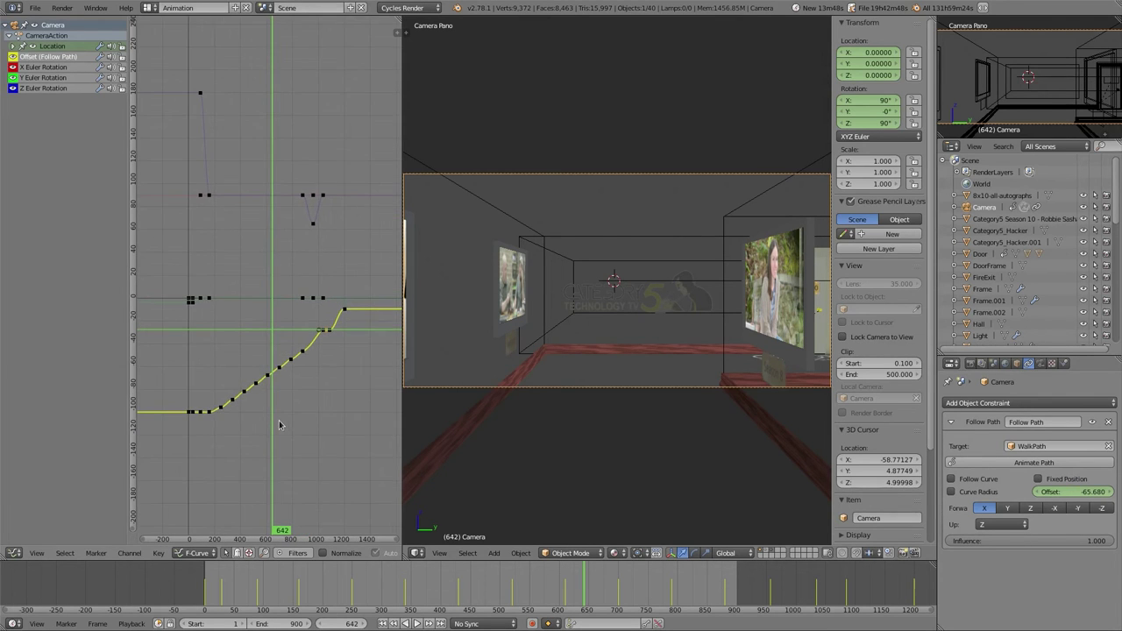
{"action": "left_click_drag", "start_coordinate": [174, 442], "coordinate": [257, 428]}
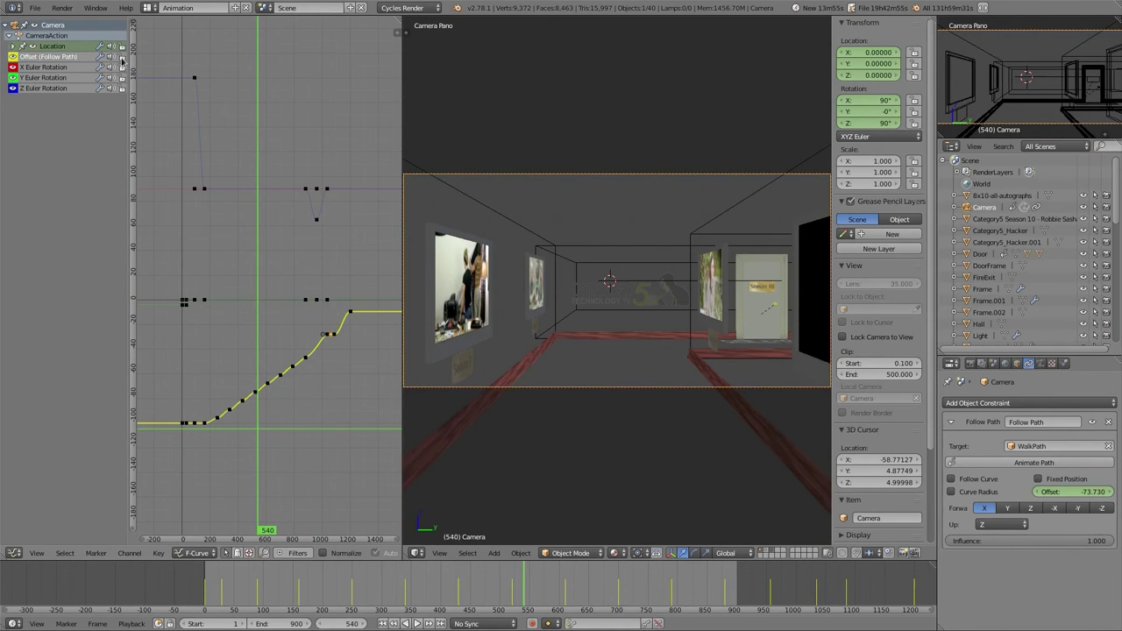
Step: Hide the camera's Euler rotation and location curves, leaving only the Offset (Follow Path) curve shown
{"action": "left_click", "coordinate": [11, 76]}
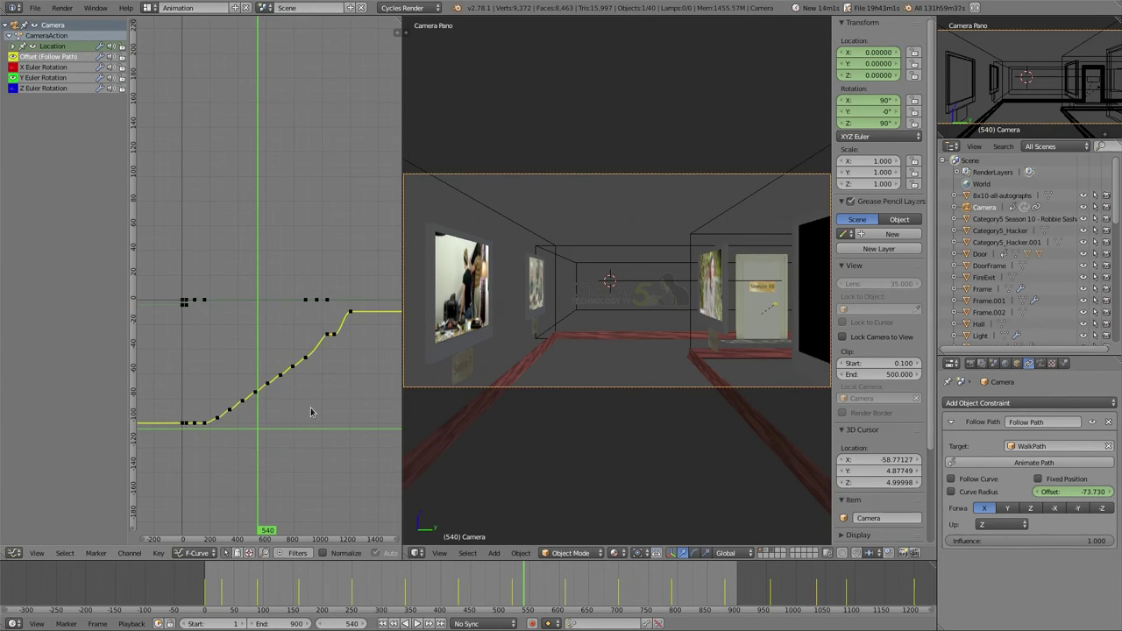
{"action": "key", "text": "a"}
{"action": "key", "text": "a"}
{"action": "key", "text": "a"}
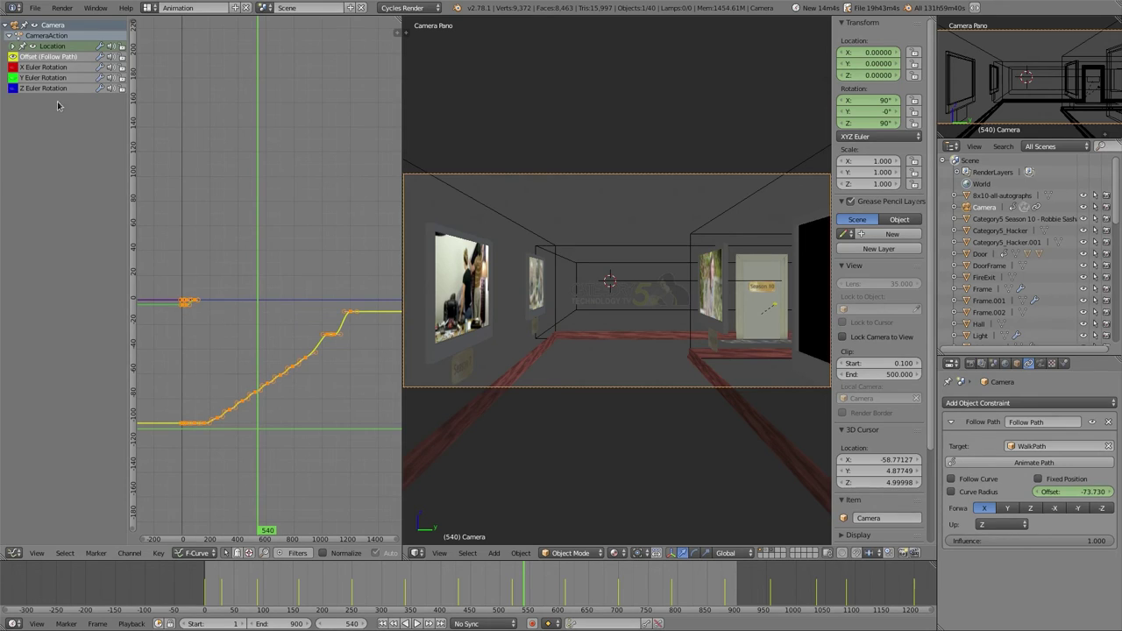
{"action": "left_click", "coordinate": [12, 47]}
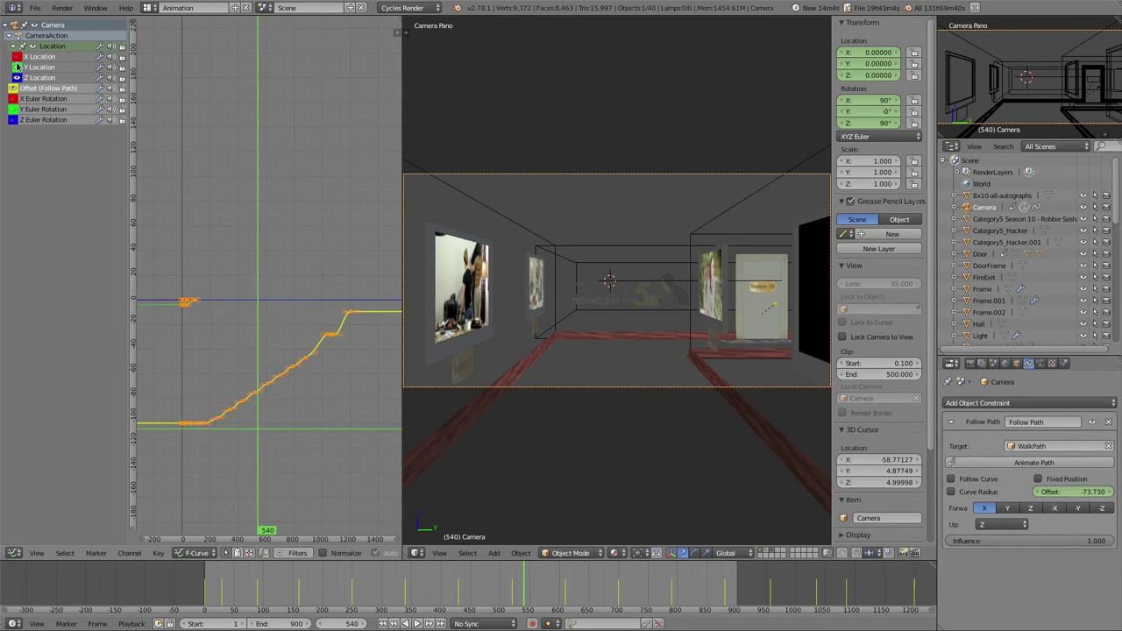
{"action": "left_click", "coordinate": [18, 67]}
{"action": "left_click", "coordinate": [17, 78]}
Step: Select all keyframes of the Offset (Follow Path) curve and scale them by 2 along the X axis
{"action": "key", "text": "a"}
{"action": "key", "text": "a"}
{"action": "key", "text": "s"}
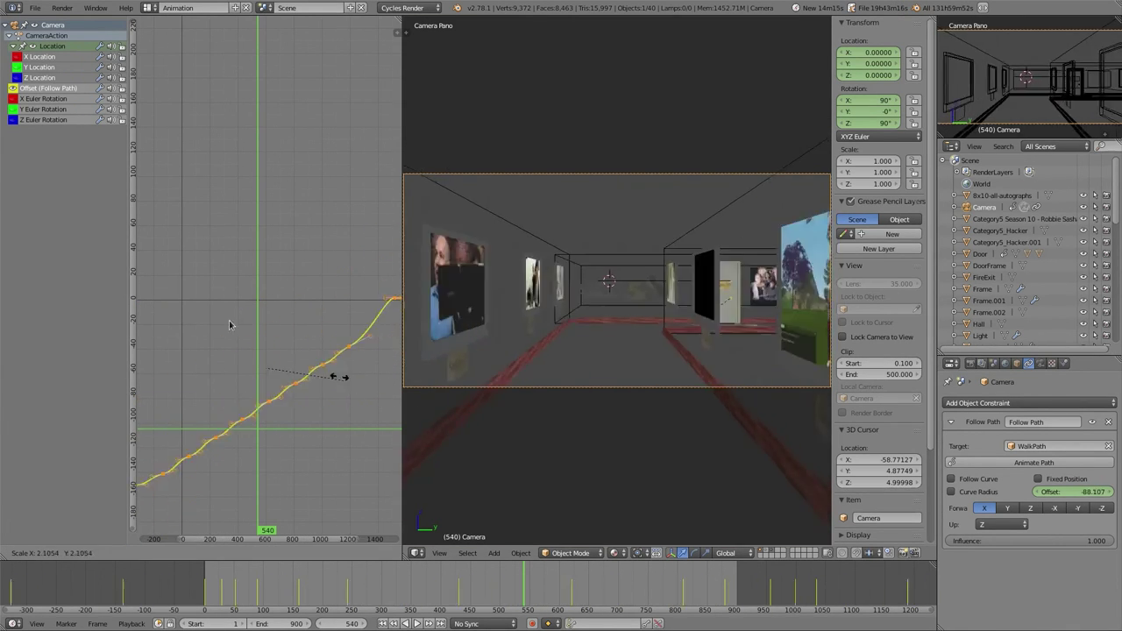
{"action": "left_click", "coordinate": [301, 403]}
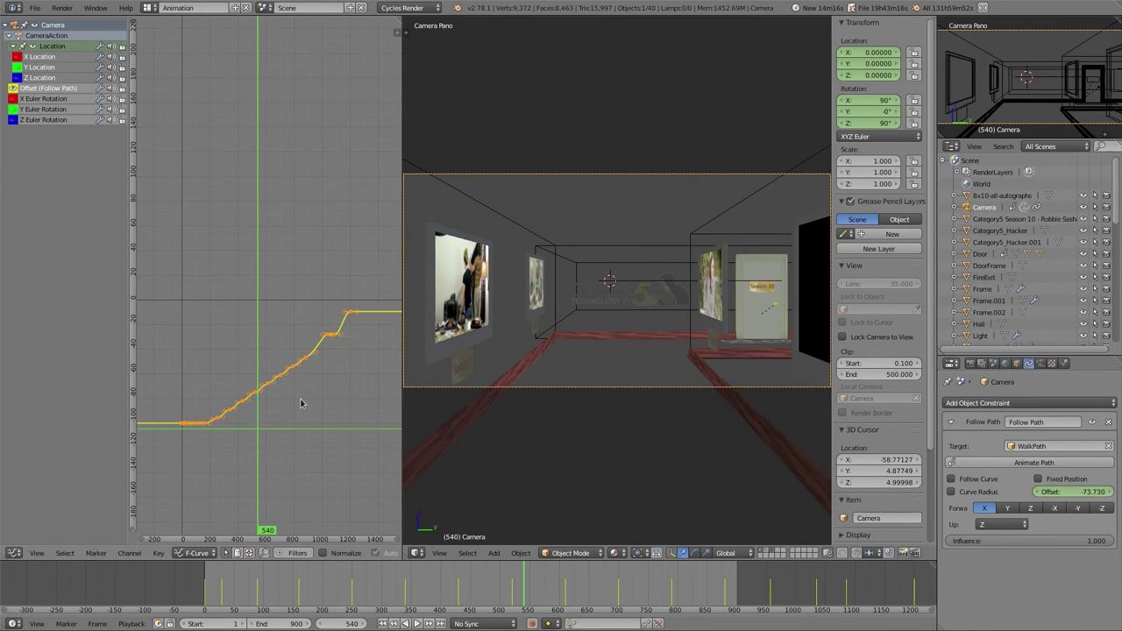
{"action": "key", "text": "s"}
{"action": "key", "text": "x"}
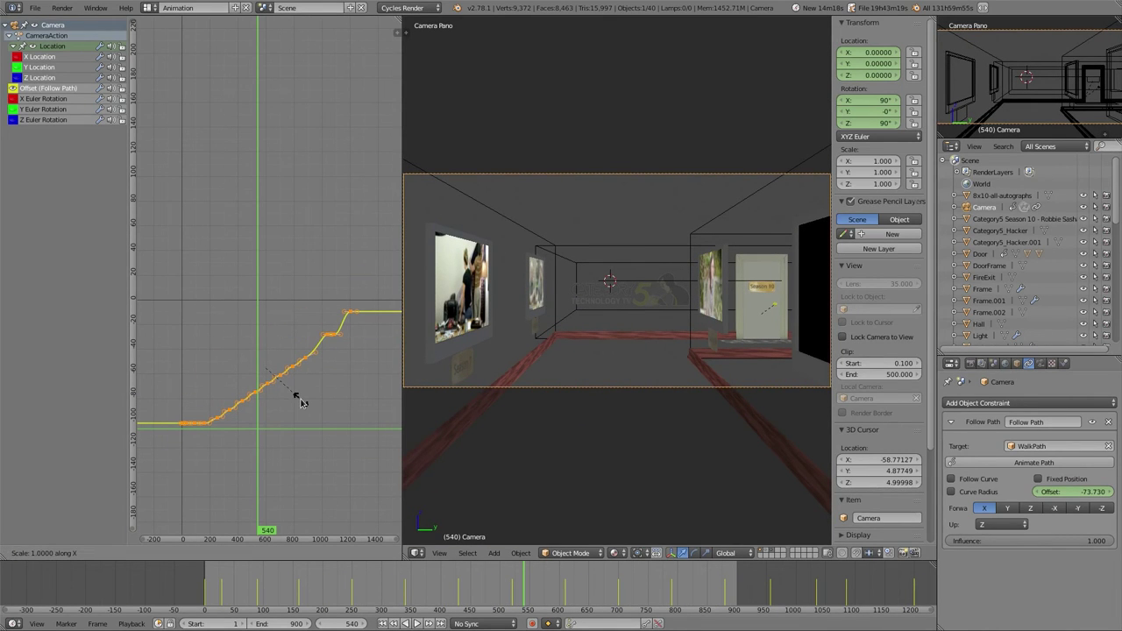
{"action": "key", "text": "2"}
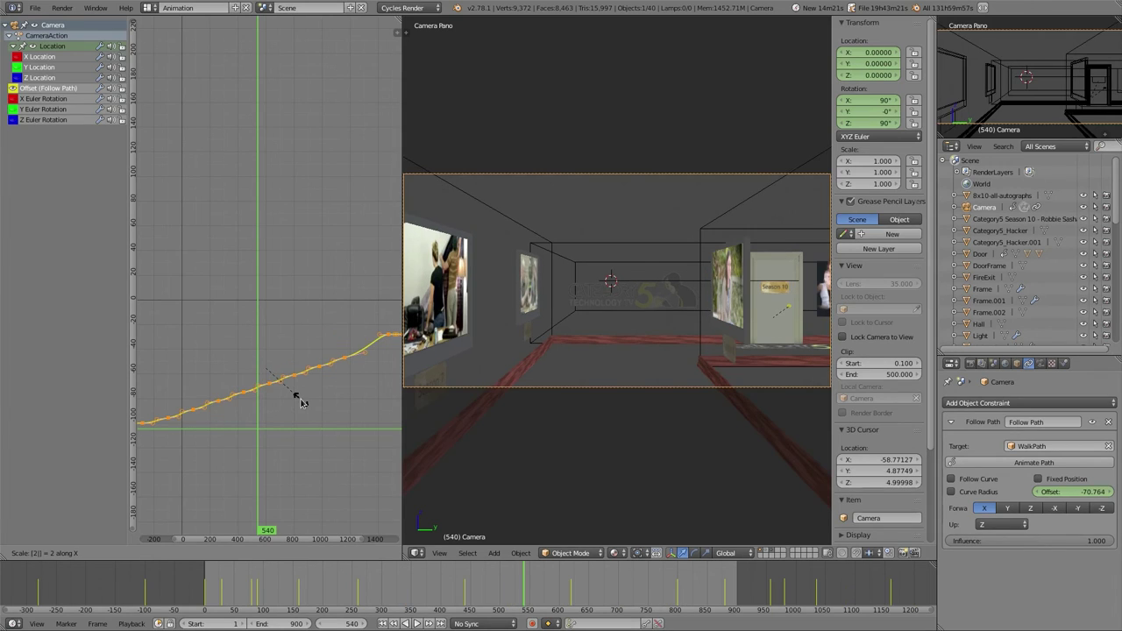
{"action": "key", "text": "Return"}
Step: Move the selected Offset (Follow Path) keyframes along the X axis so the first one sits at about frame 0
{"action": "key", "text": "g"}
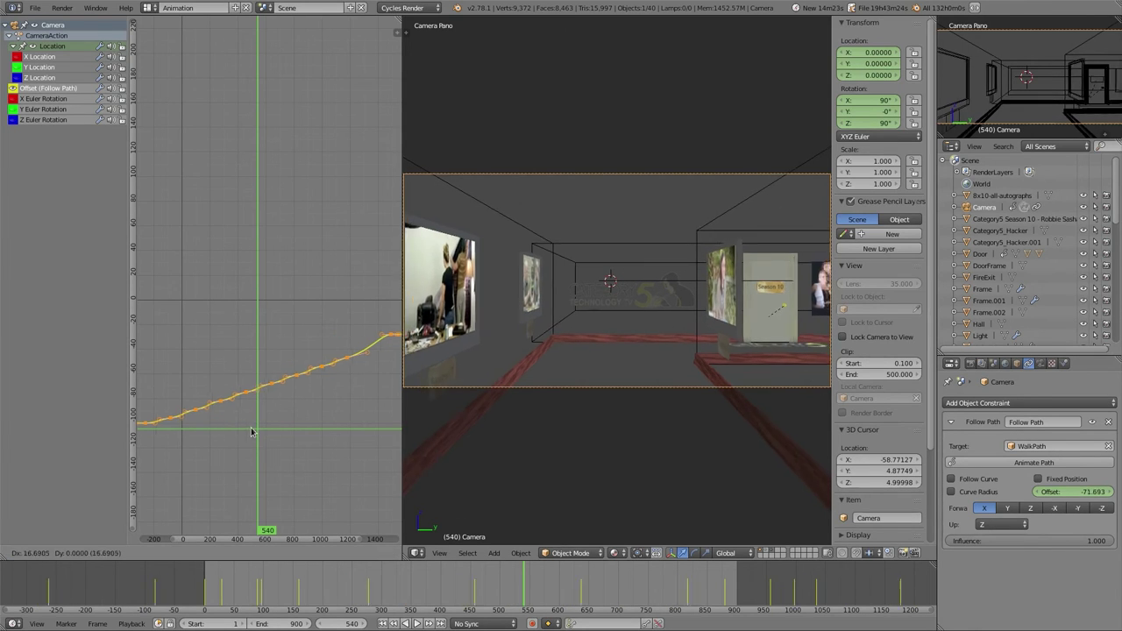
{"action": "key", "text": "x"}
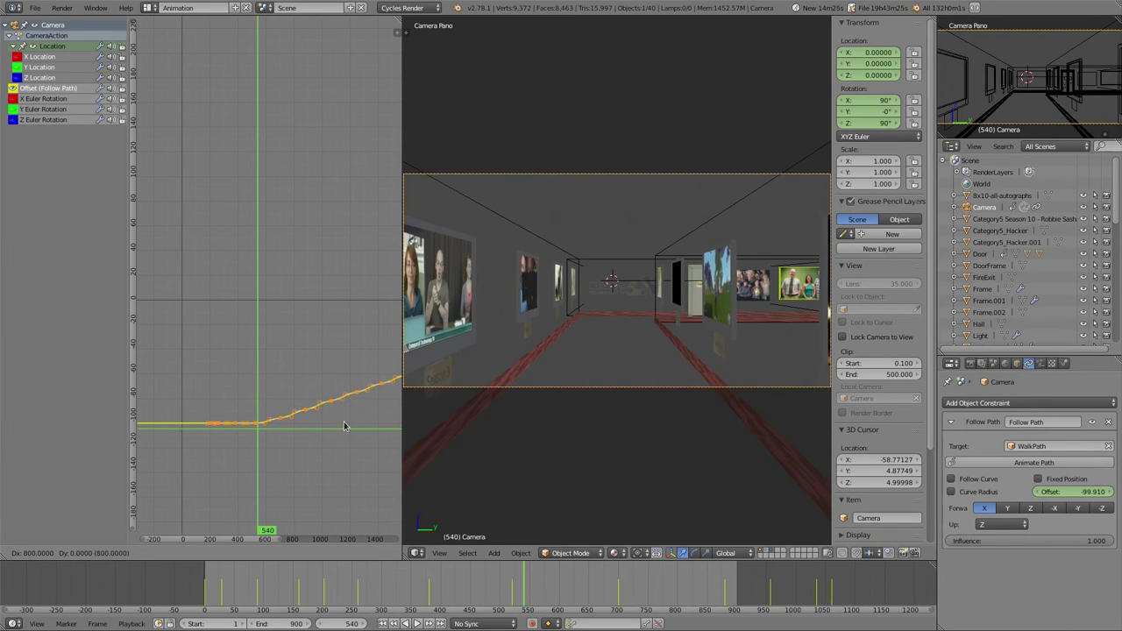
{"action": "key", "text": "Return"}
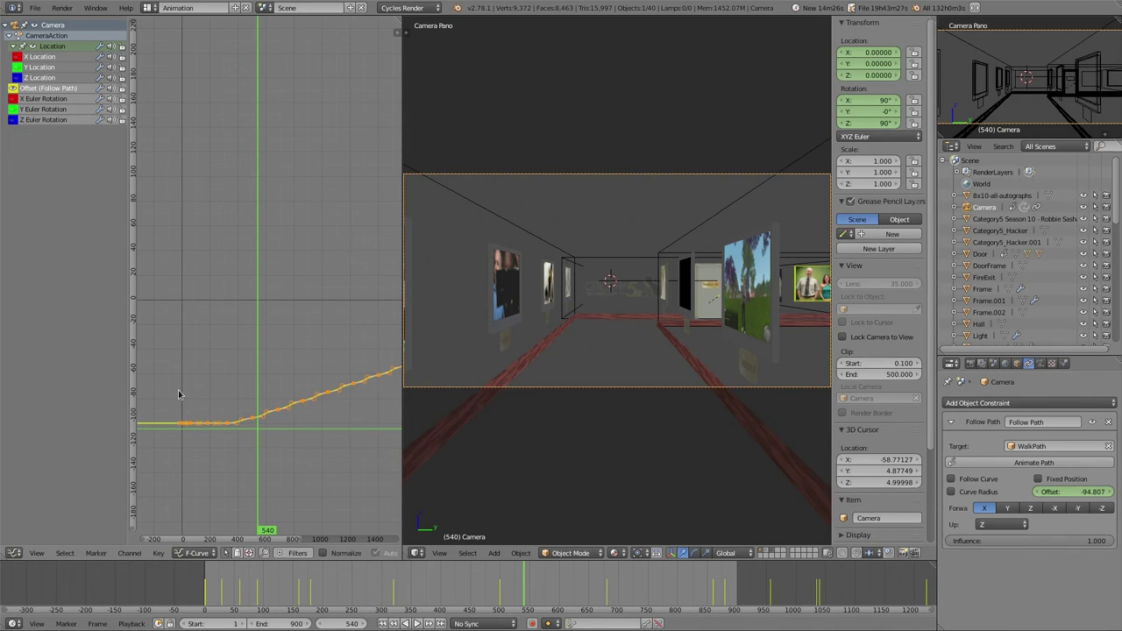
Step: Play the retimed camera animation from frame 666, then undo the keyframe move and scaling
{"action": "left_click_drag", "start_coordinate": [178, 394], "coordinate": [276, 385]}
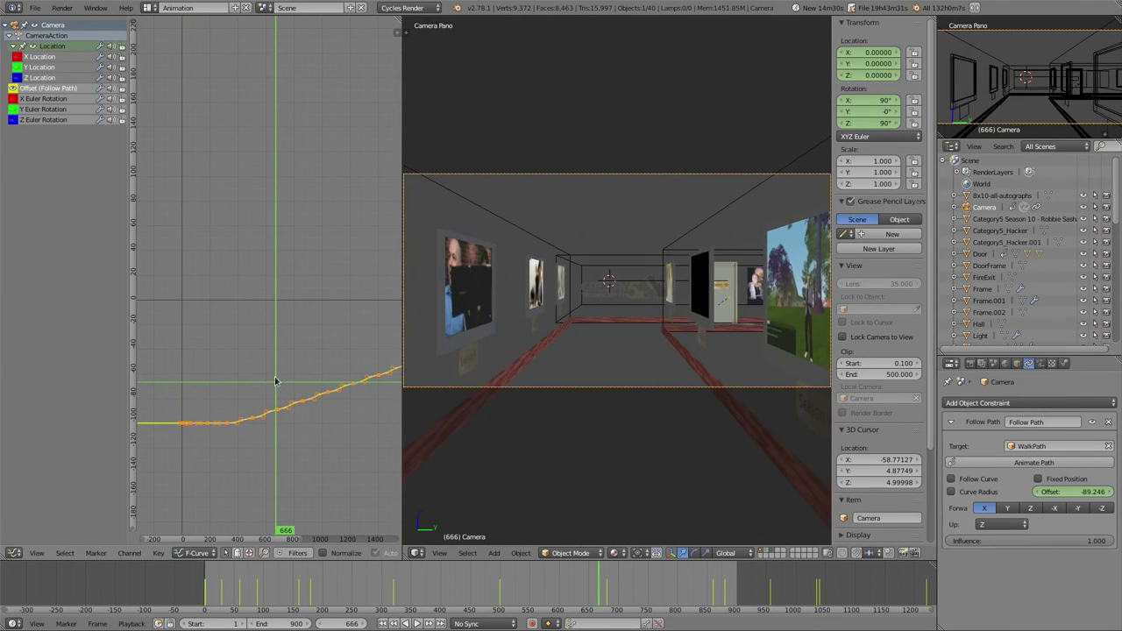
{"action": "key", "text": "alt+a"}
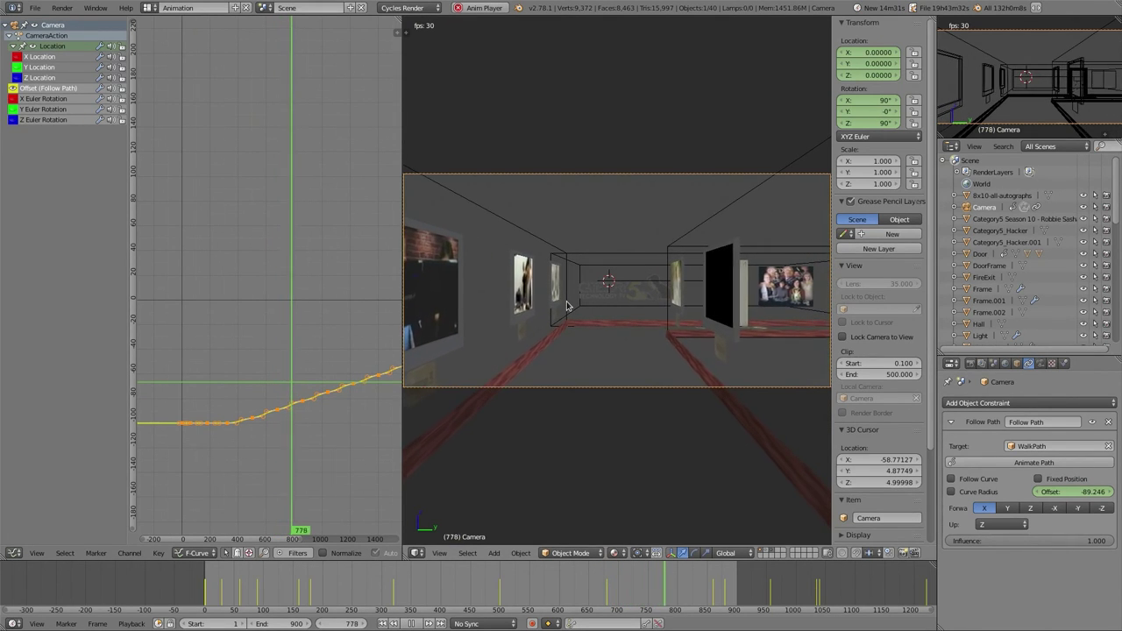
{"action": "scroll", "coordinate": [530, 354], "scroll_direction": "down", "scroll_amount": 1}
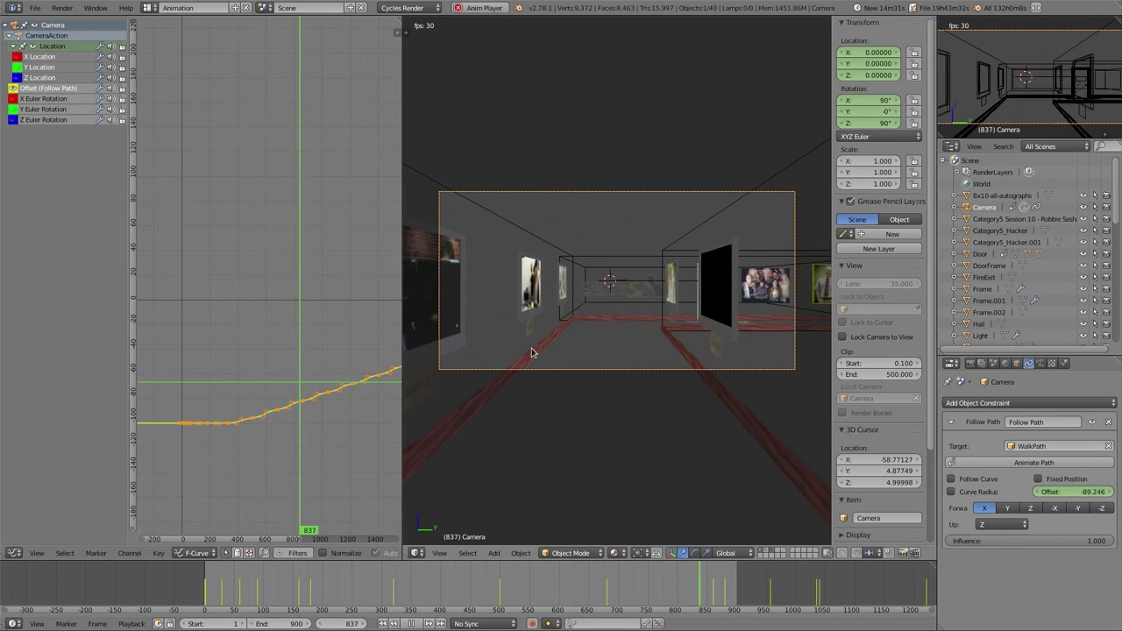
{"action": "key", "text": "shift+z"}
{"action": "key", "text": "shift+z"}
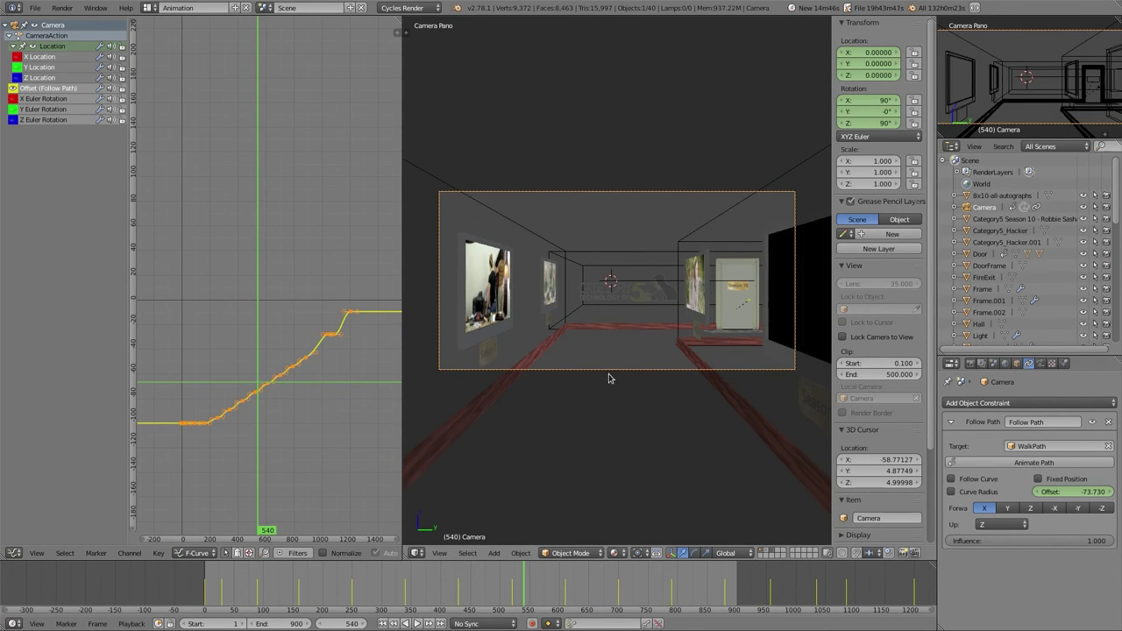
Step: Leave the camera view and select the WalkPath curve to examine the camera's route through the hallway from above
{"action": "middle_click", "coordinate": [671, 426]}
{"action": "middle_click_drag", "start_coordinate": [653, 355], "coordinate": [596, 268]}
{"action": "scroll", "coordinate": [678, 382], "scroll_direction": "up", "scroll_amount": 1}
{"action": "scroll", "coordinate": [593, 327], "scroll_direction": "up", "scroll_amount": 1}
{"action": "right_click", "coordinate": [606, 313]}
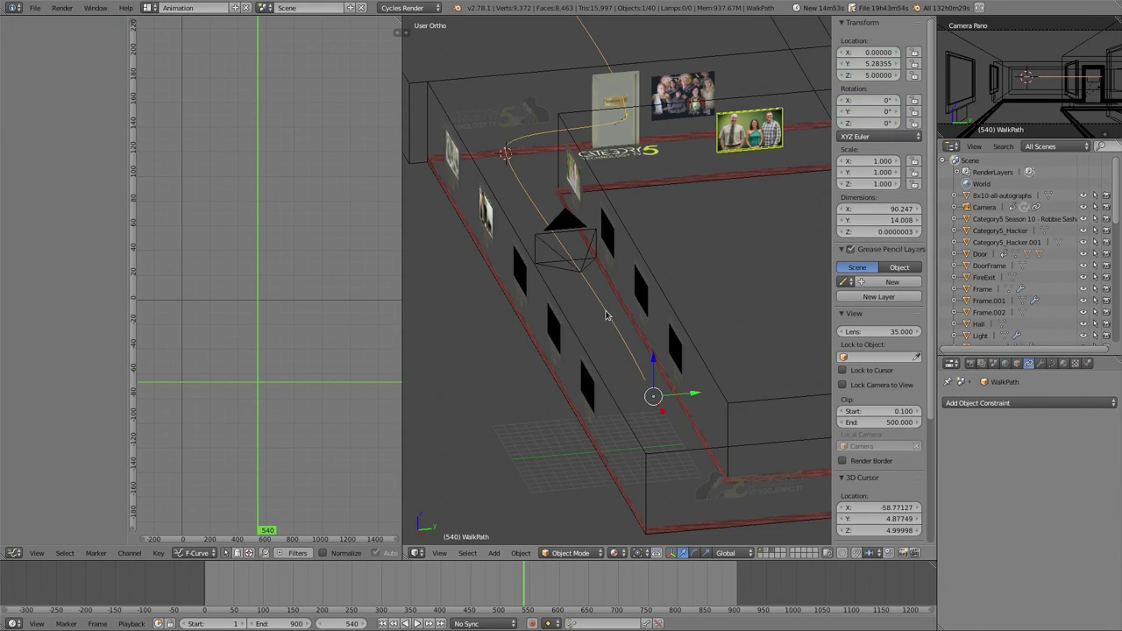
{"action": "mouse_move", "coordinate": [571, 314]}
{"action": "middle_mouse_down"}
{"action": "mouse_move", "coordinate": [597, 327]}
{"action": "mouse_move", "coordinate": [541, 332]}
{"action": "mouse_move", "coordinate": [526, 322]}
{"action": "mouse_move", "coordinate": [564, 319]}
{"action": "middle_mouse_up"}
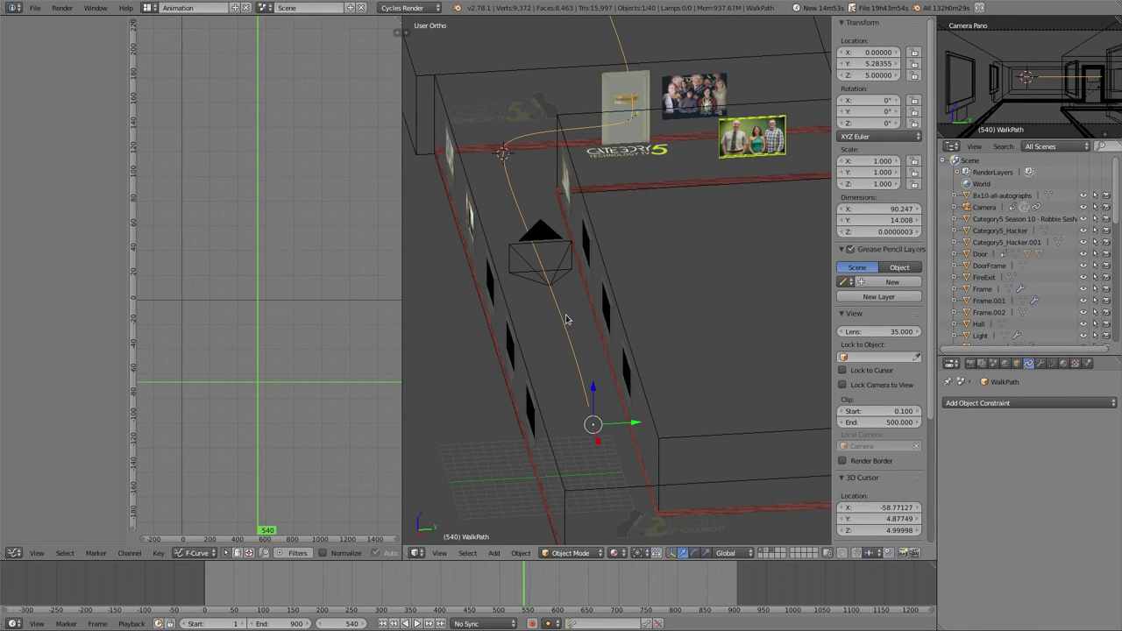
Step: Select the Hall mesh and display only layer 1 to inspect the hallway structure
{"action": "right_click", "coordinate": [681, 444]}
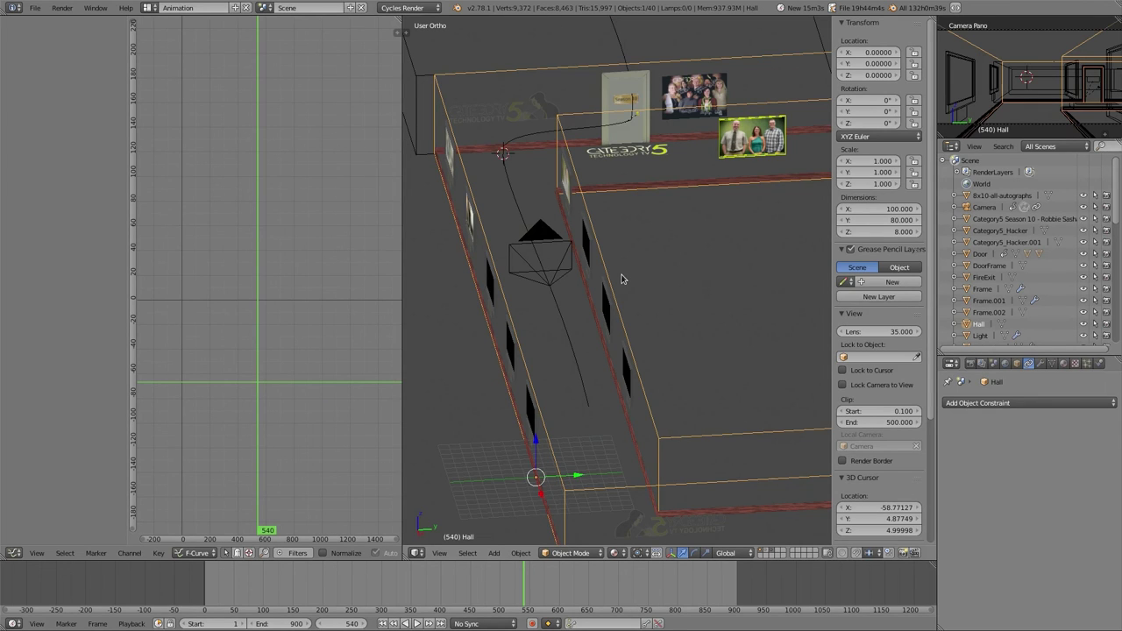
{"action": "key", "text": "1"}
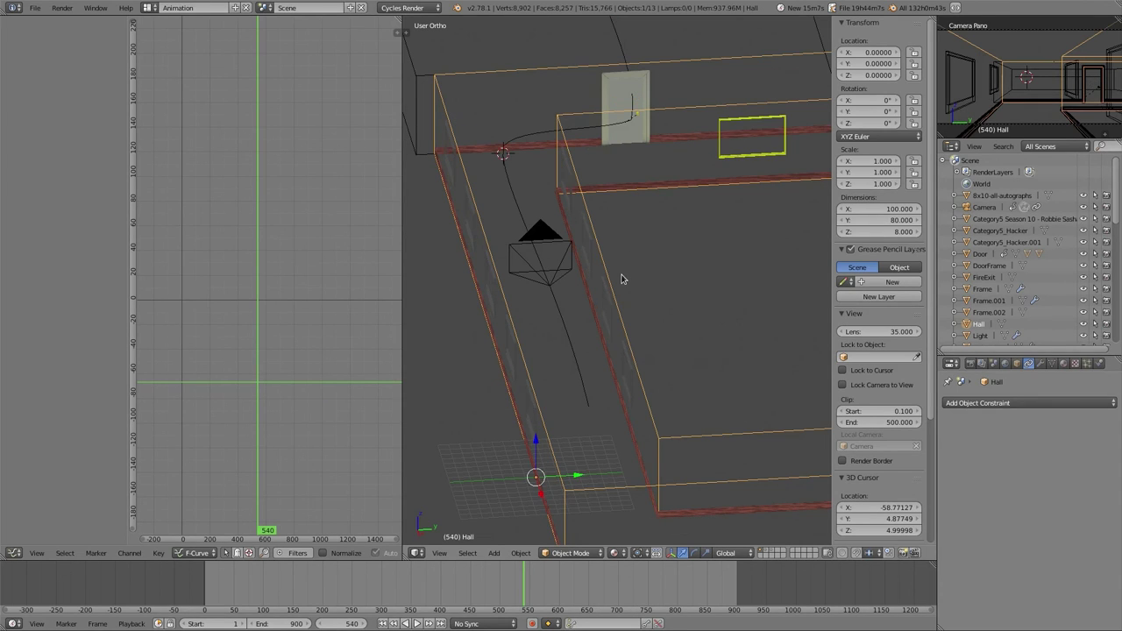
{"action": "middle_click_drag", "start_coordinate": [618, 282], "coordinate": [715, 259]}
Step: Display only layer 2 and select the rows of ceiling light panels one after another
{"action": "key", "text": "2"}
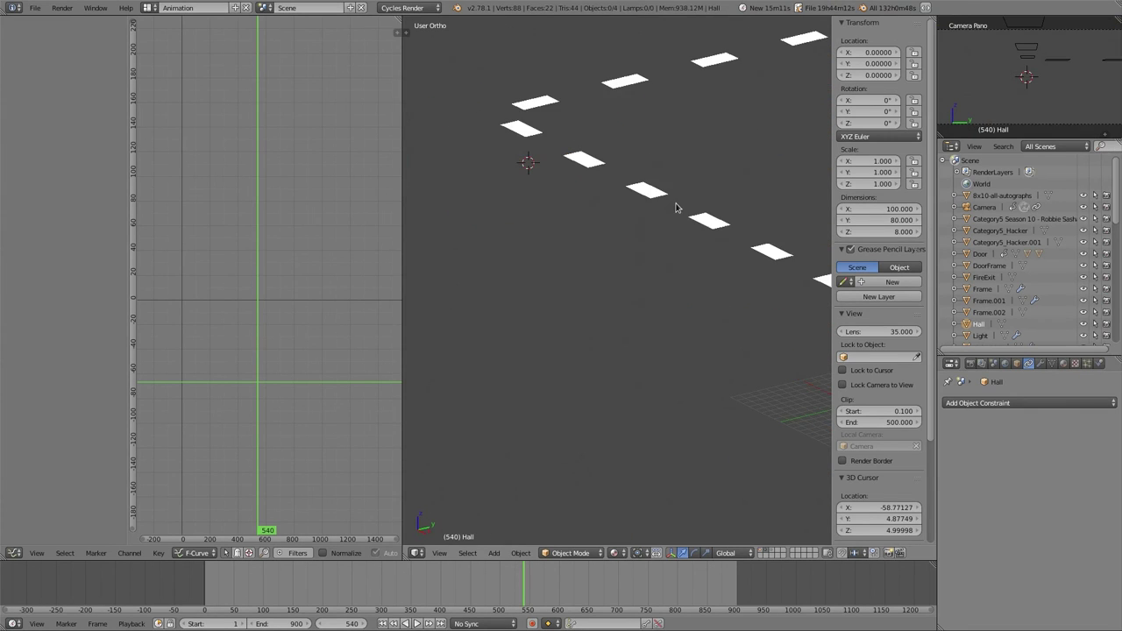
{"action": "middle_click_drag", "start_coordinate": [663, 218], "coordinate": [720, 312]}
{"action": "scroll", "coordinate": [722, 323], "scroll_direction": "down", "scroll_amount": 3}
{"action": "right_click", "coordinate": [723, 334]}
{"action": "right_click", "coordinate": [668, 326]}
{"action": "right_click", "coordinate": [607, 222]}
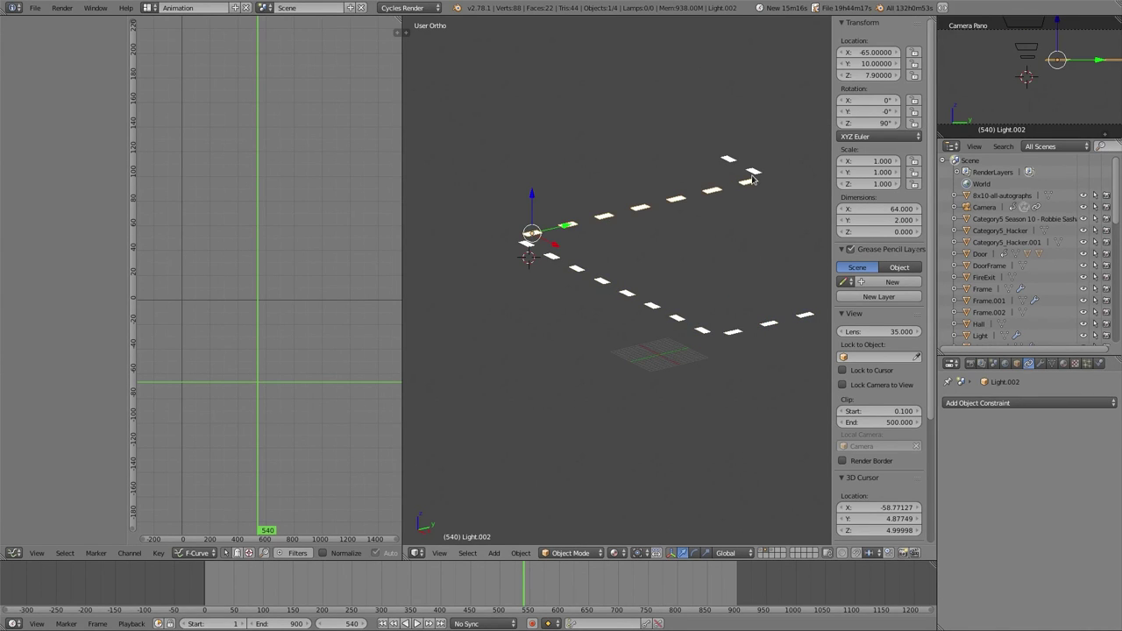
{"action": "right_click", "coordinate": [752, 171]}
Step: Display layers 1, 2 and 3 individually in turn and select the S04 picture on layer 3
{"action": "key", "text": "1"}
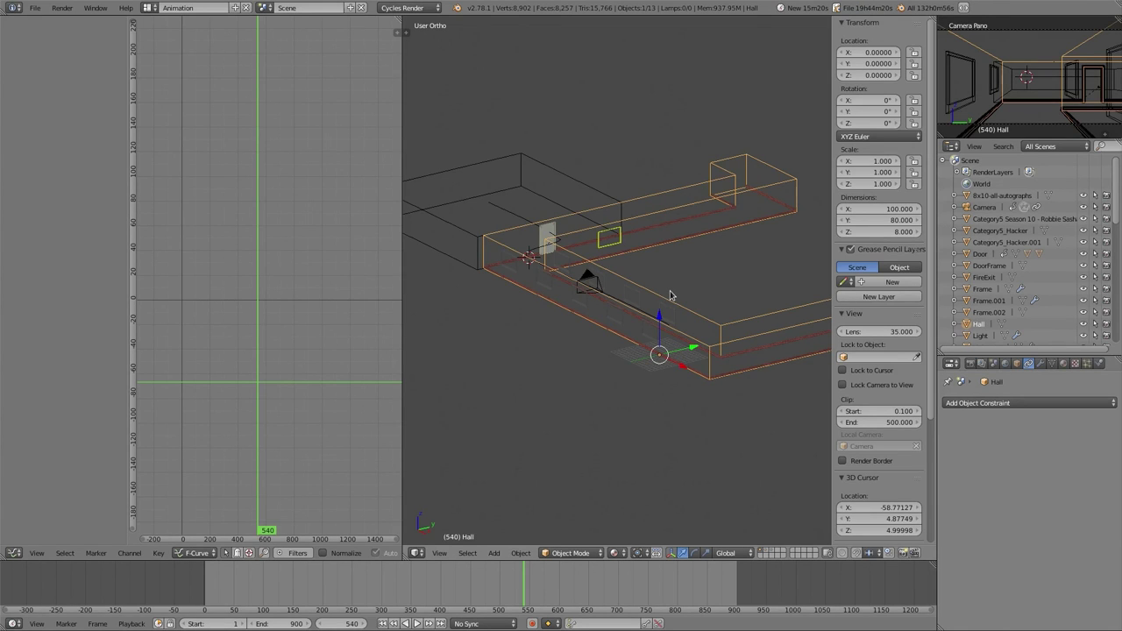
{"action": "key", "text": "2"}
{"action": "key", "text": "3"}
{"action": "scroll", "coordinate": [658, 322], "scroll_direction": "up", "scroll_amount": 5}
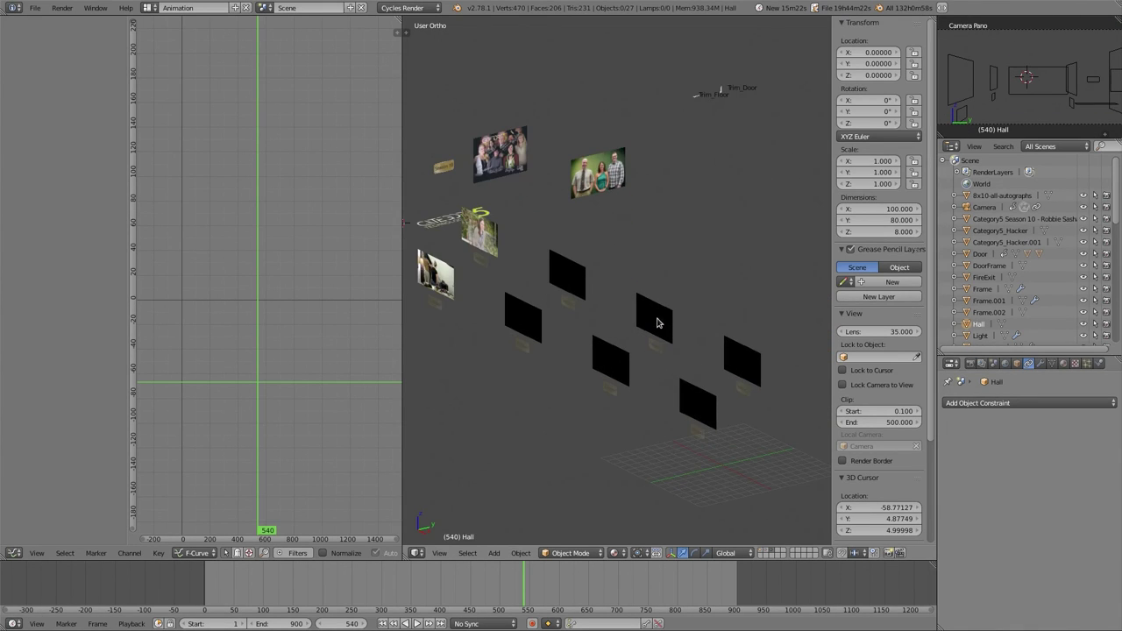
{"action": "right_click", "coordinate": [658, 323]}
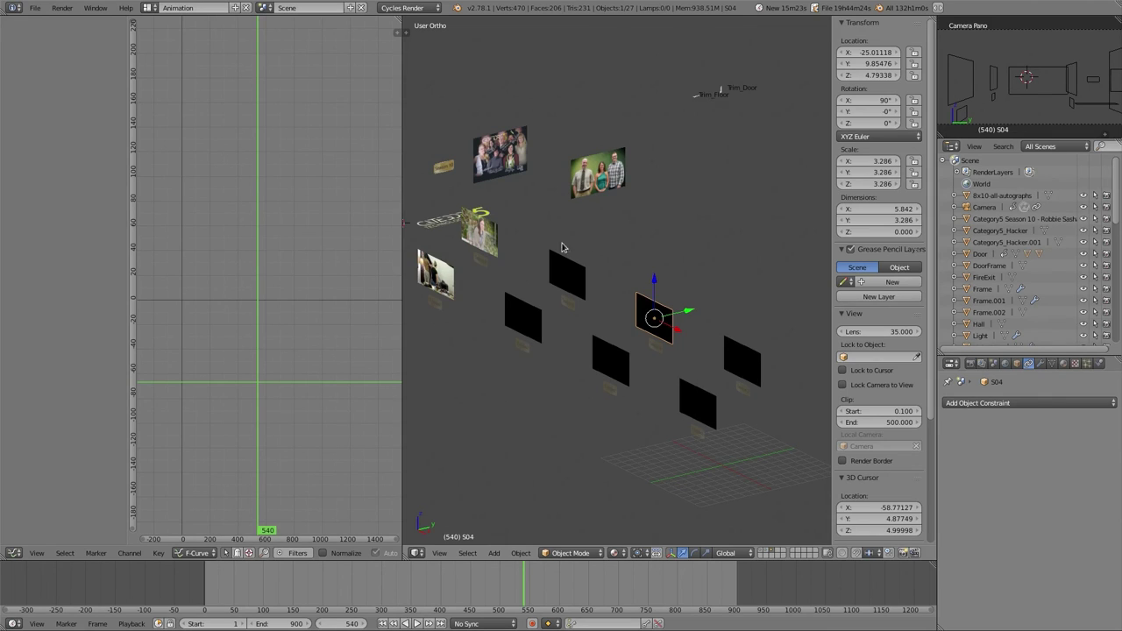
Step: Inspect the end-wall items on layer 3 by selecting the group photos, the Category5 logos and the door nameplate in turn
{"action": "middle_click_drag", "start_coordinate": [560, 241], "coordinate": [693, 320]}
{"action": "middle_click_drag", "start_coordinate": [811, 311], "coordinate": [727, 319]}
{"action": "right_click", "coordinate": [672, 235]}
{"action": "right_click", "coordinate": [712, 300]}
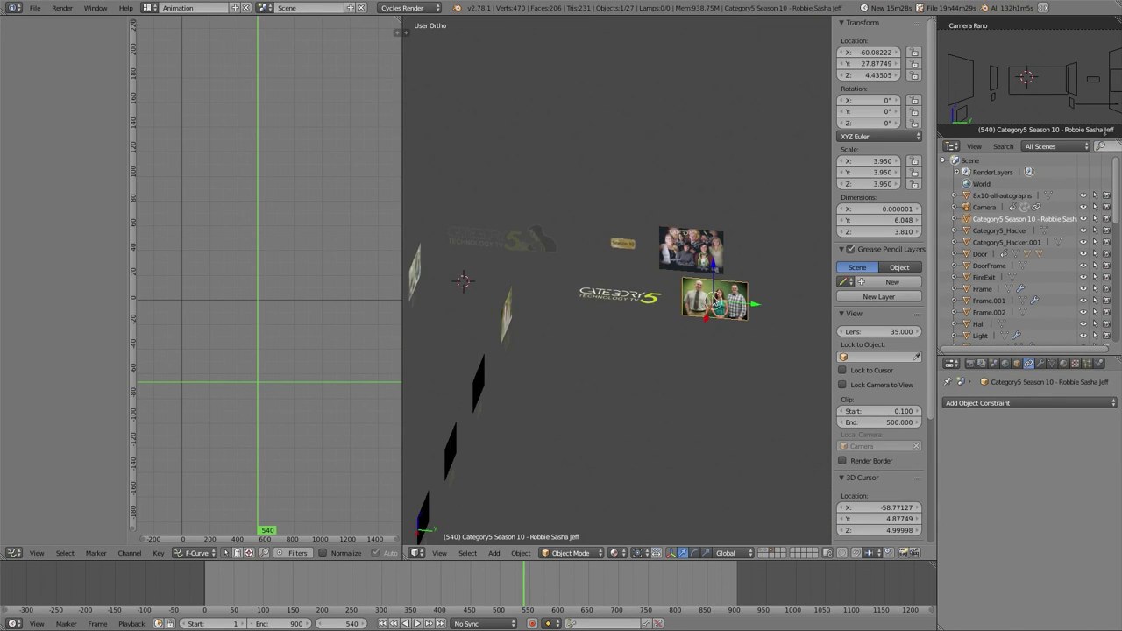
{"action": "right_click", "coordinate": [526, 234]}
{"action": "right_click", "coordinate": [623, 295]}
{"action": "right_click", "coordinate": [624, 243]}
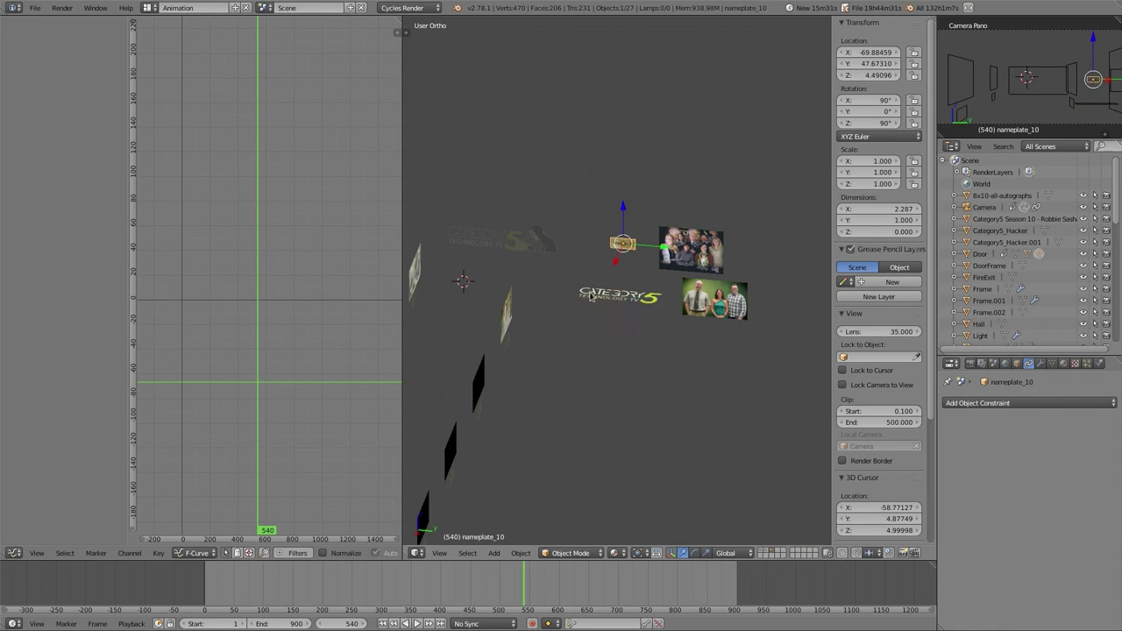
Step: Select the S07 and S03 wall pictures in turn and set the current frame to 418
{"action": "middle_click_drag", "start_coordinate": [580, 332], "coordinate": [481, 293]}
{"action": "right_click", "coordinate": [726, 289]}
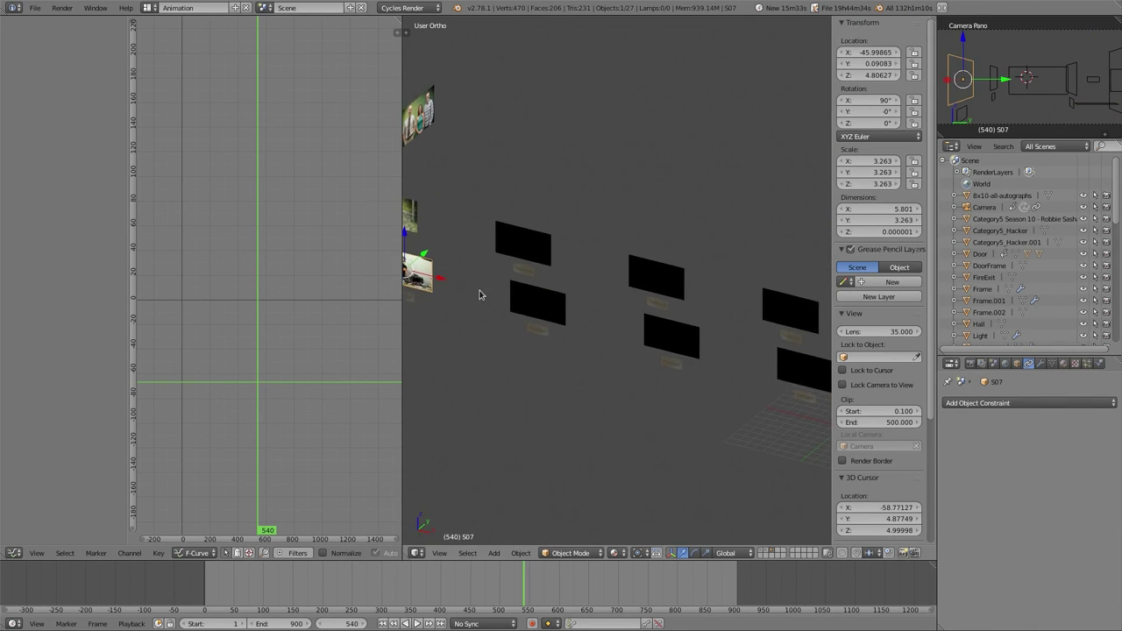
{"action": "right_click", "coordinate": [650, 328]}
{"action": "left_click", "coordinate": [451, 578]}
Step: View layers 1 and 2 separately, then display them together and select the Hall mesh
{"action": "scroll", "coordinate": [644, 433], "scroll_direction": "down", "scroll_amount": 5}
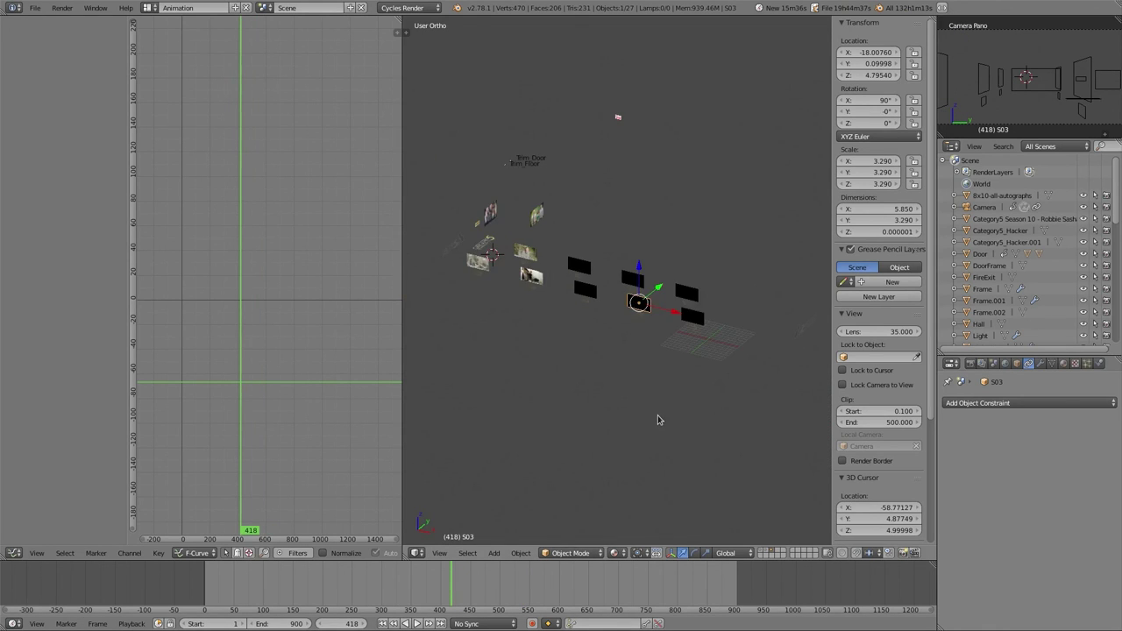
{"action": "middle_click_drag", "start_coordinate": [660, 417], "coordinate": [554, 385]}
{"action": "key", "text": "1"}
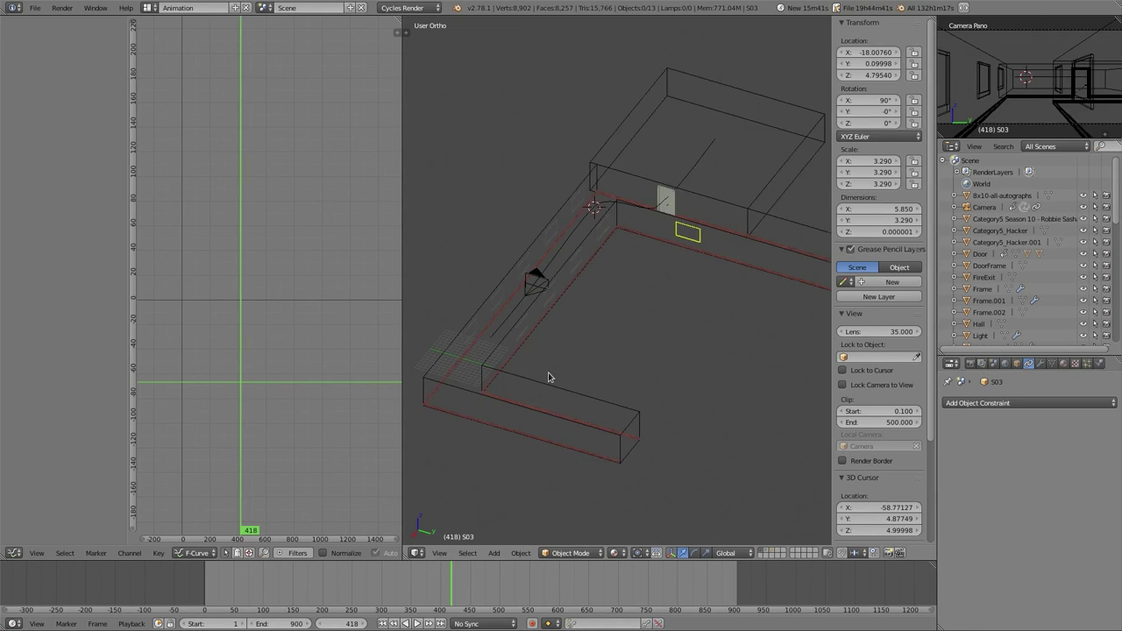
{"action": "key", "text": "2"}
{"action": "key", "text": "1"}
{"action": "key", "text": "shift+2"}
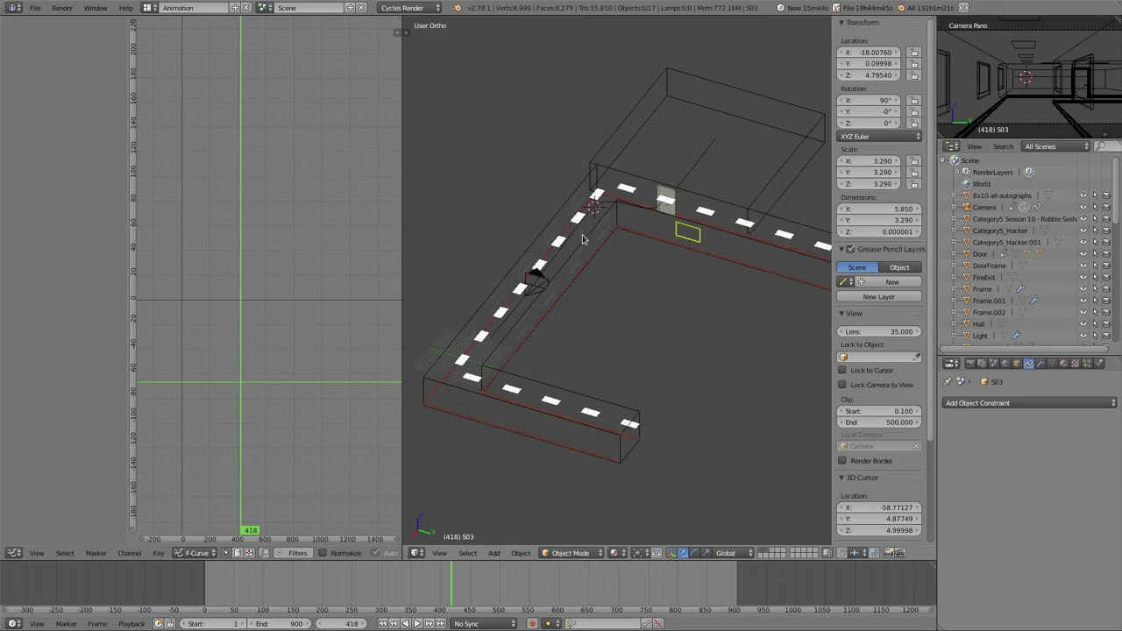
{"action": "right_click", "coordinate": [582, 243]}
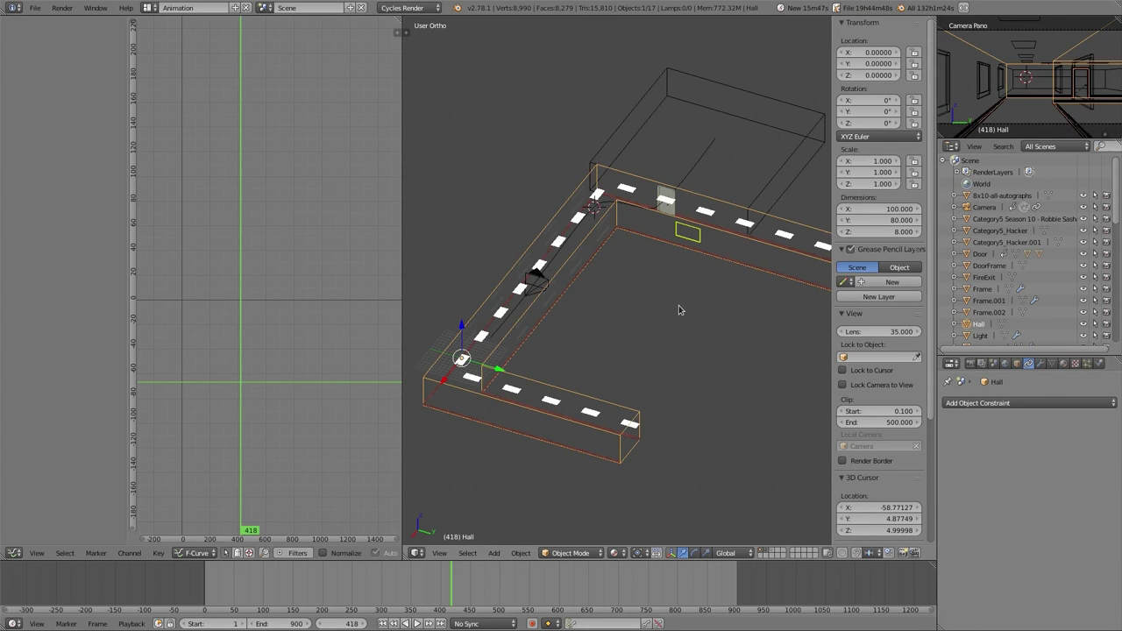
Step: Hide layer 2, show layer 3 alongside layer 1, and deselect all objects
{"action": "key", "text": "shift+2"}
{"action": "key", "text": "shift+3"}
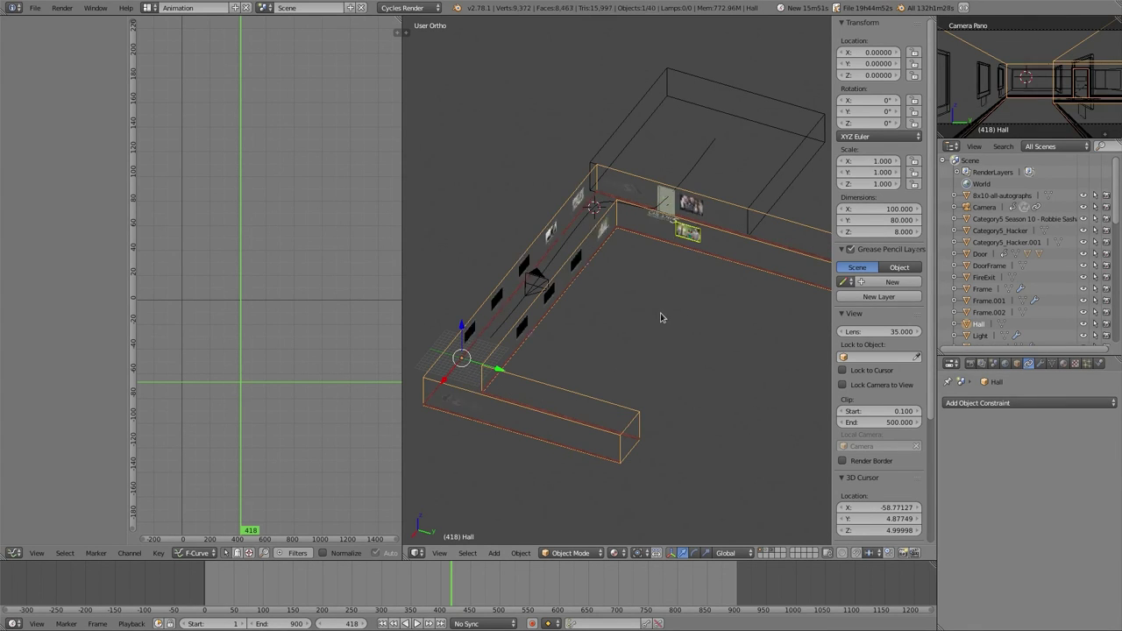
{"action": "key", "text": "a"}
{"action": "key", "text": "a"}
{"action": "key", "text": "a"}
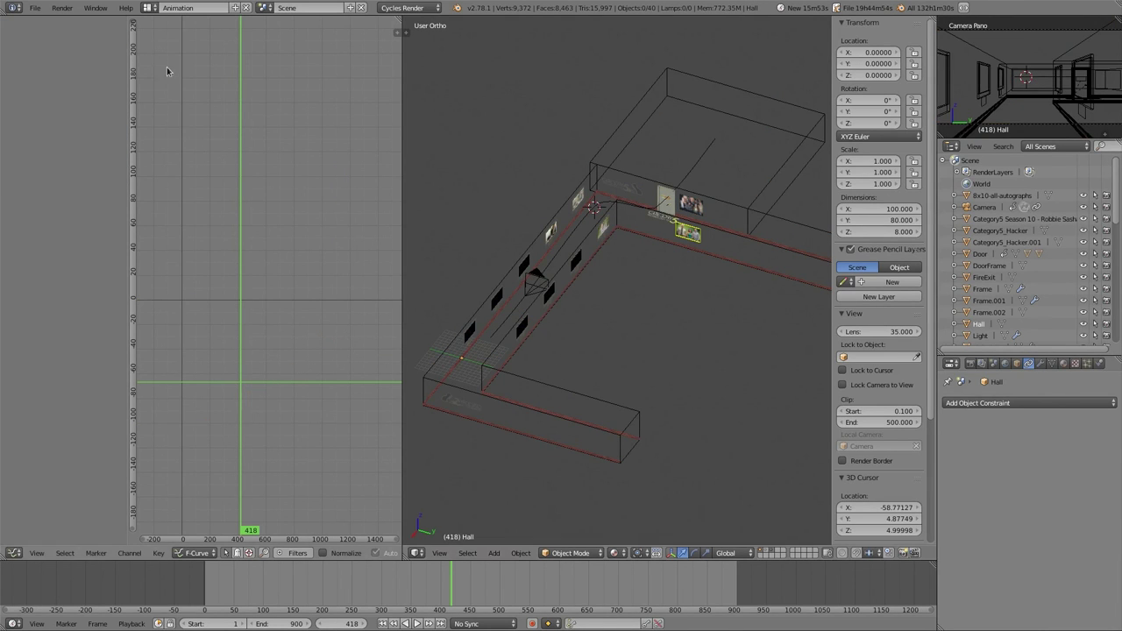
Step: Change the screen layout to Default and set the current frame to 409, viewing the whole hallway from outside
{"action": "left_click", "coordinate": [147, 8]}
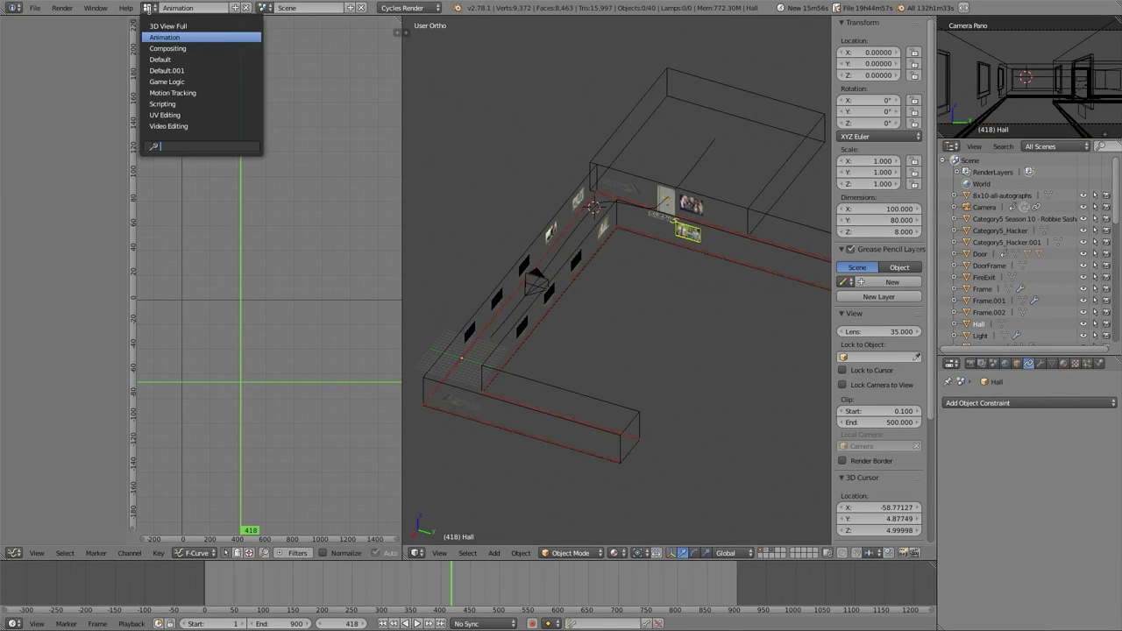
{"action": "left_click", "coordinate": [162, 60]}
{"action": "left_click_drag", "start_coordinate": [219, 596], "coordinate": [348, 587]}
{"action": "scroll", "coordinate": [566, 309], "scroll_direction": "down", "scroll_amount": 1}
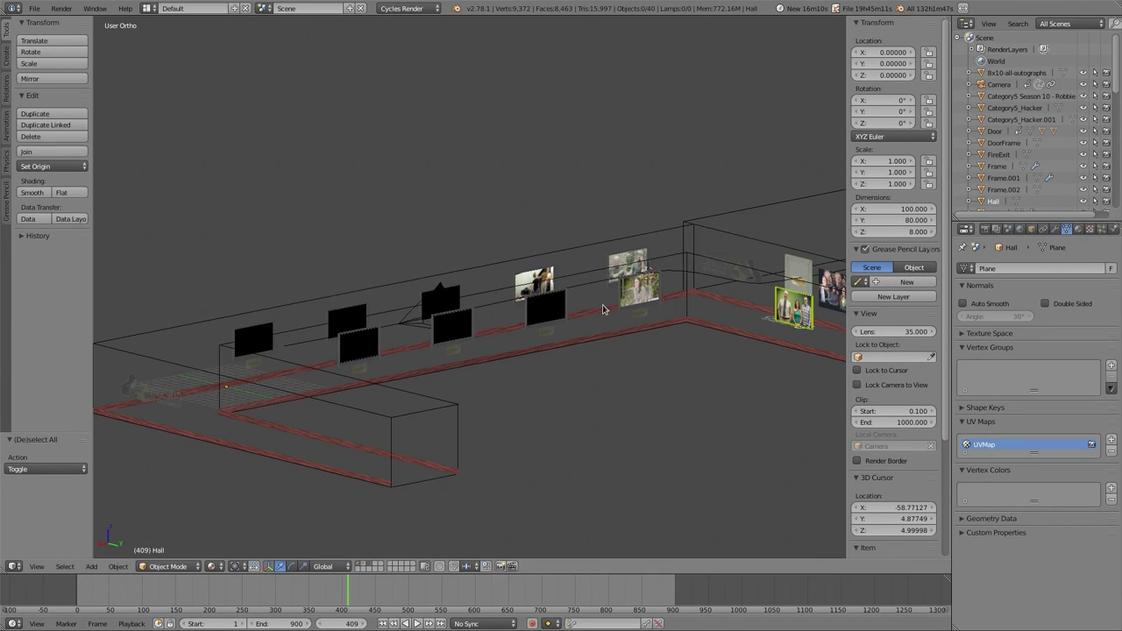
{"action": "middle_click_drag", "start_coordinate": [804, 348], "coordinate": [587, 340], "text": "shift"}
{"action": "middle_click_drag", "start_coordinate": [740, 325], "coordinate": [611, 339]}
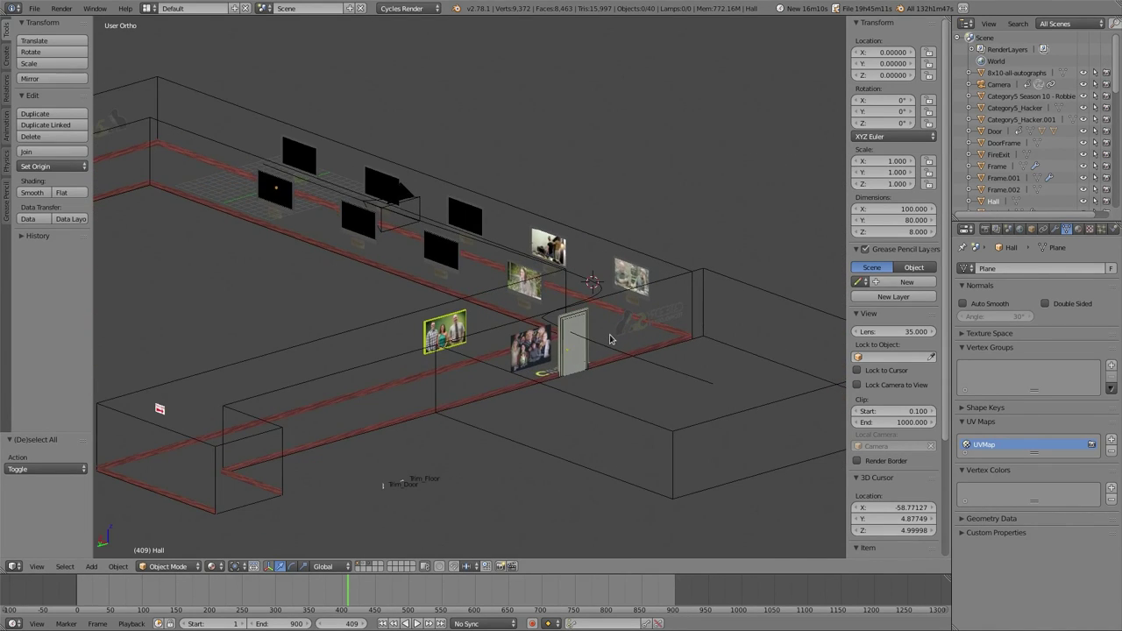